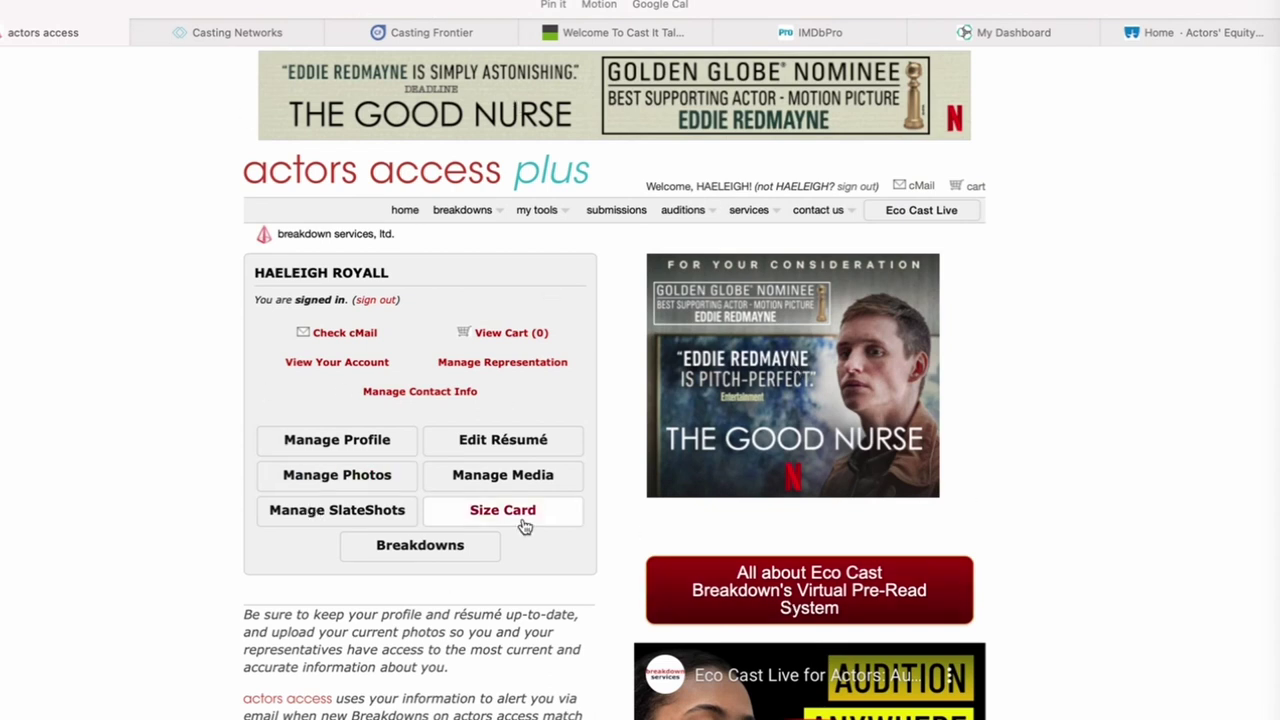
# Step: Bring up the Los Angeles breakdowns under United States
pyautogui.click(479, 218)
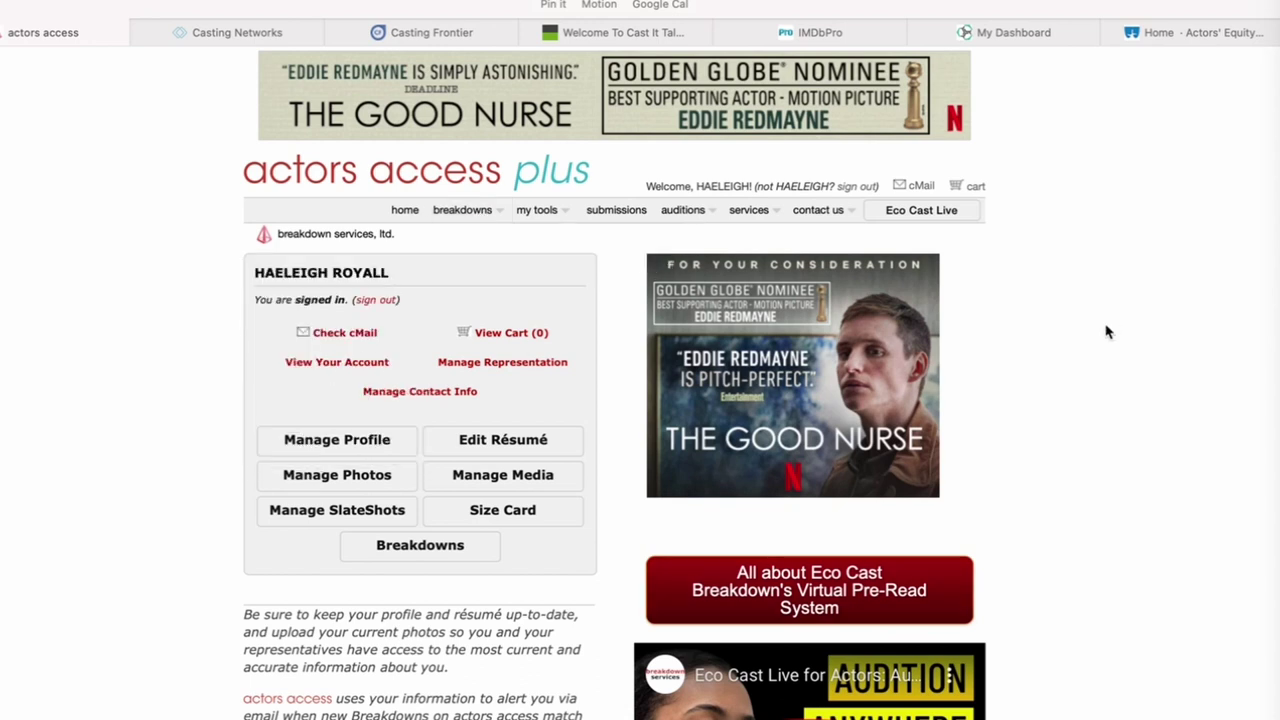
pyautogui.moveTo(487, 220)
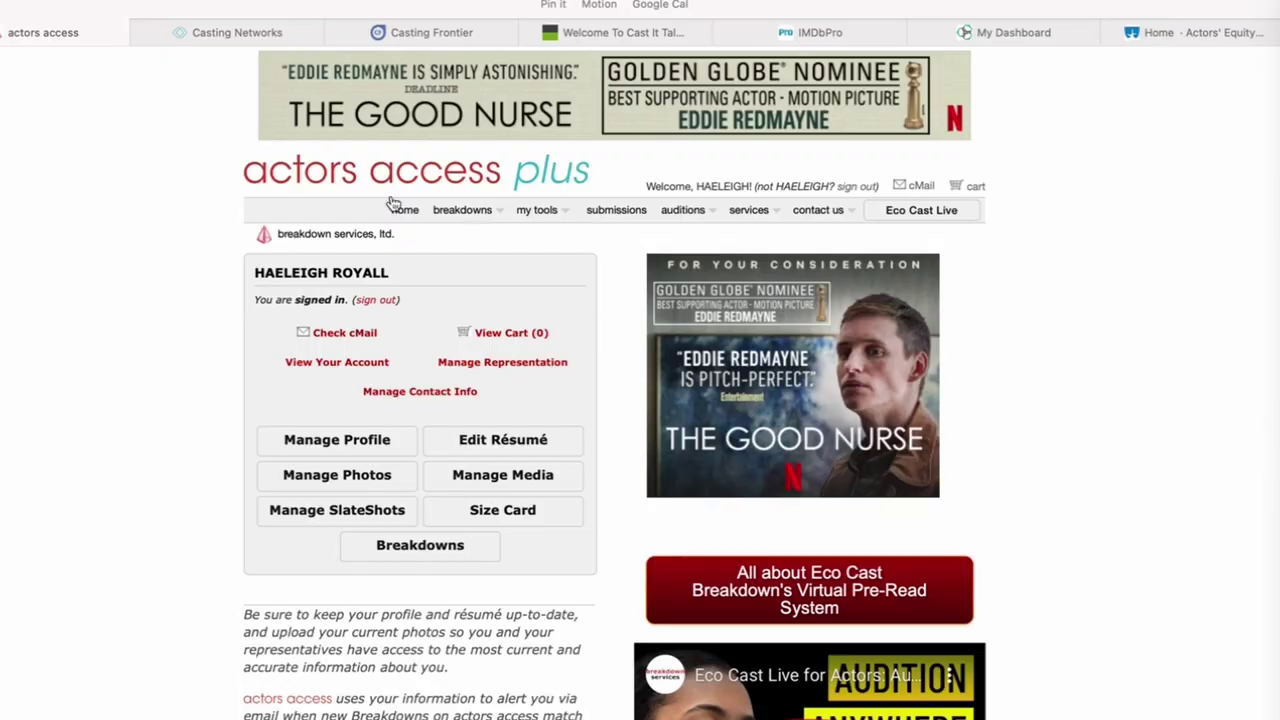
pyautogui.moveTo(467, 207)
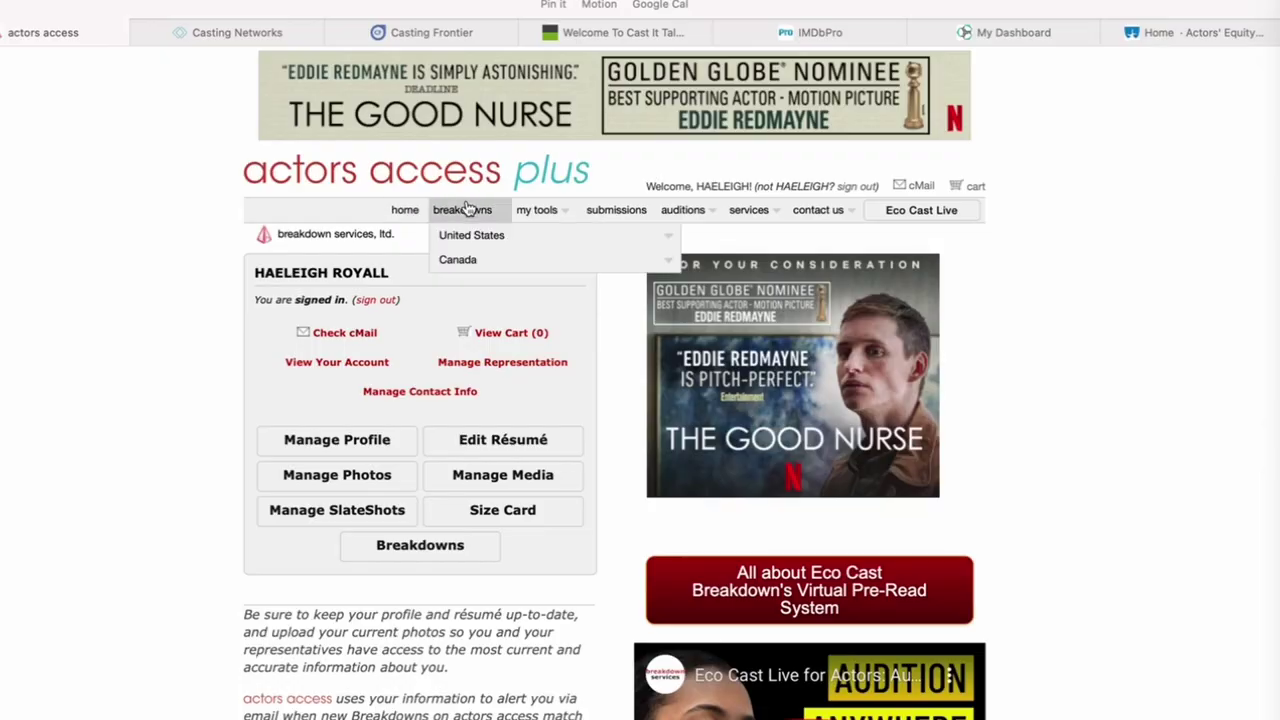
pyautogui.moveTo(452, 240)
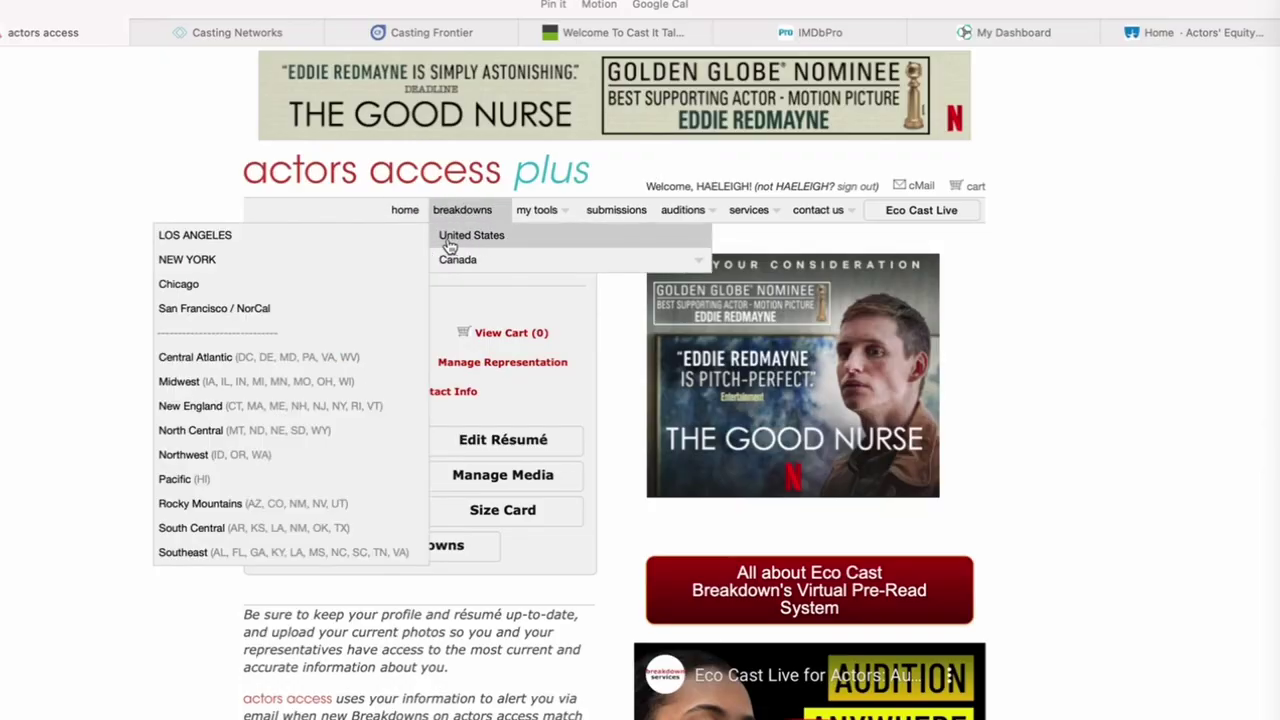
pyautogui.click(352, 240)
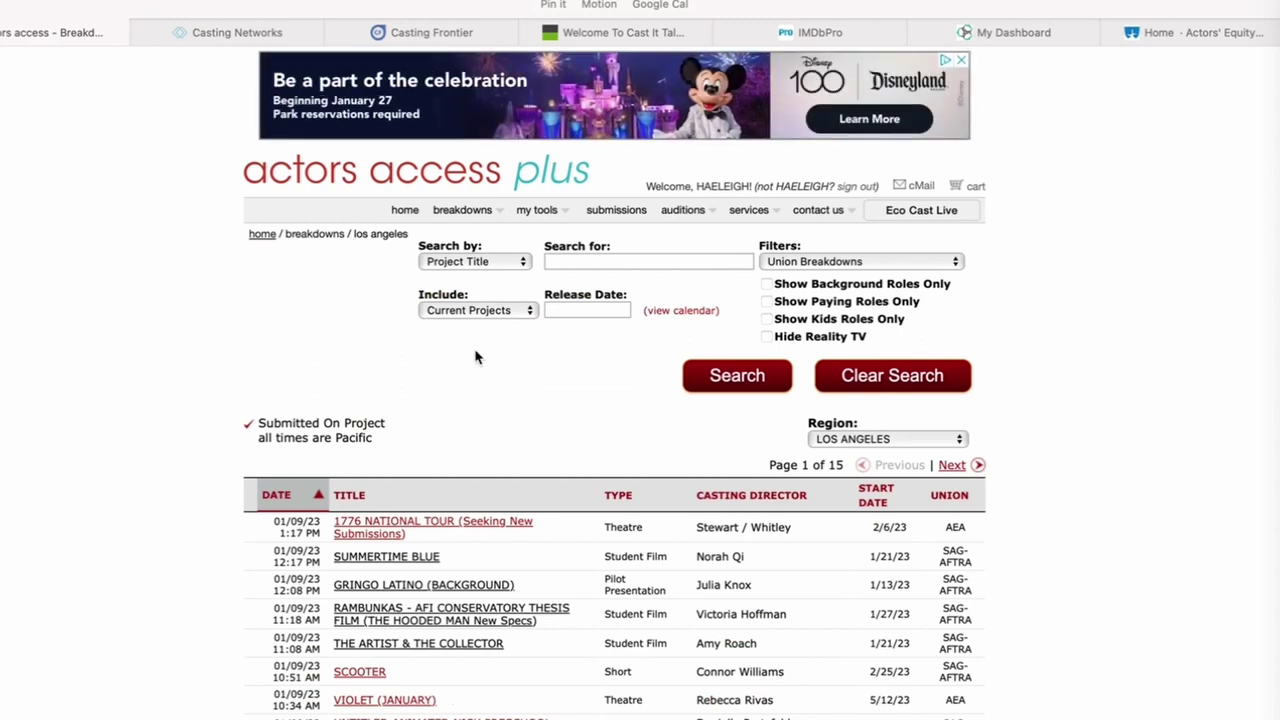
# Step: Filter the list to Union Breakdowns, browse it, and open the 1776 NATIONAL TOUR breakdown
pyautogui.click(856, 262)
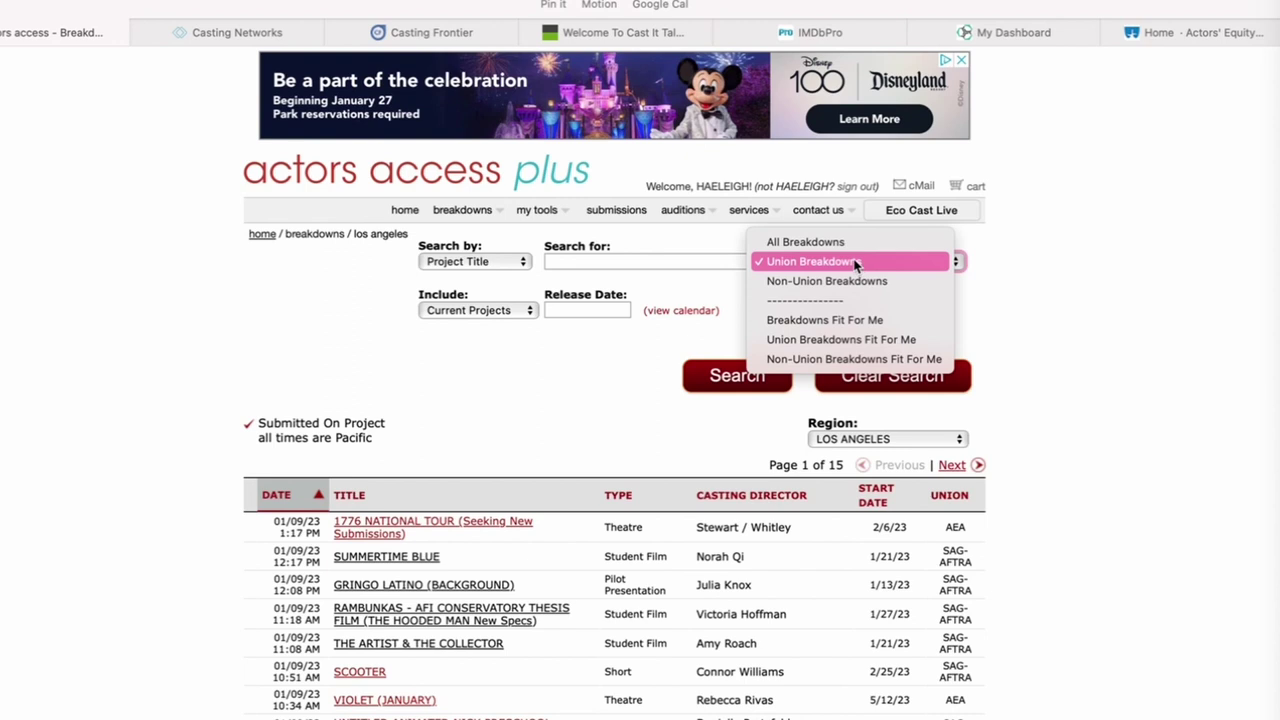
pyautogui.click(856, 262)
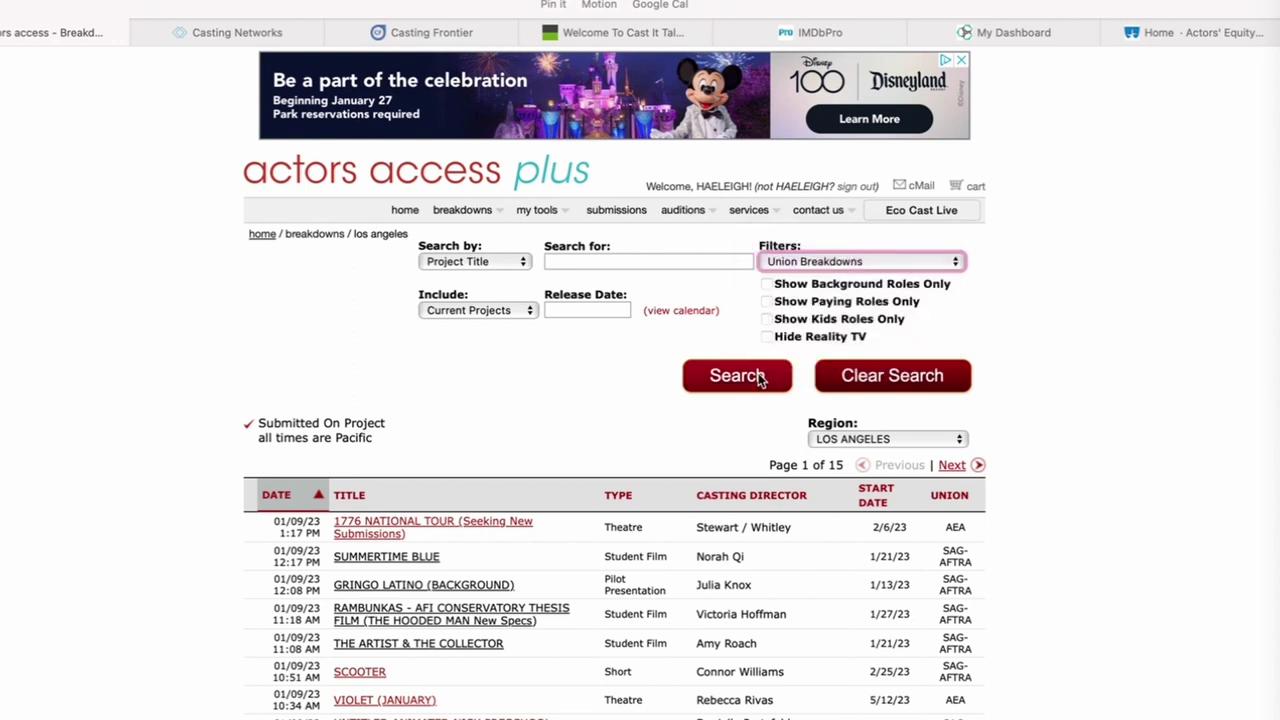
pyautogui.scroll(-6, 490, 560)
pyautogui.scroll(4, 490, 560)
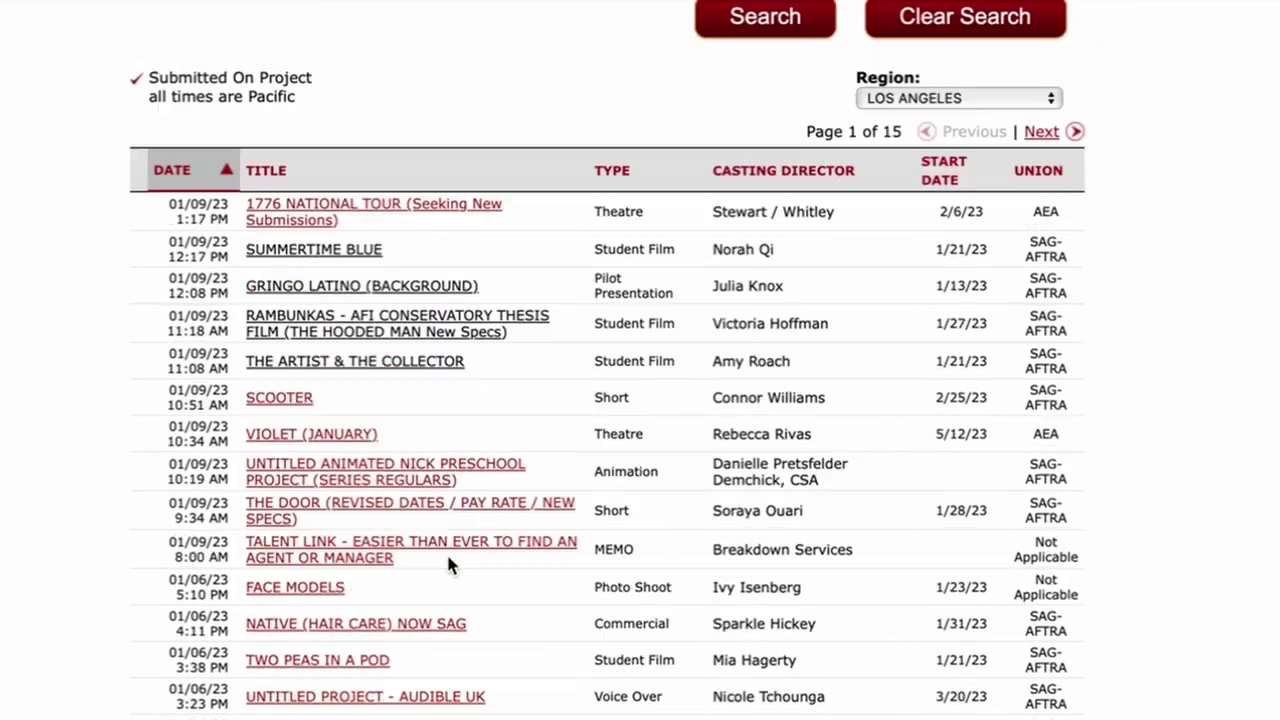
pyautogui.scroll(-4, 448, 565)
pyautogui.scroll(2, 448, 565)
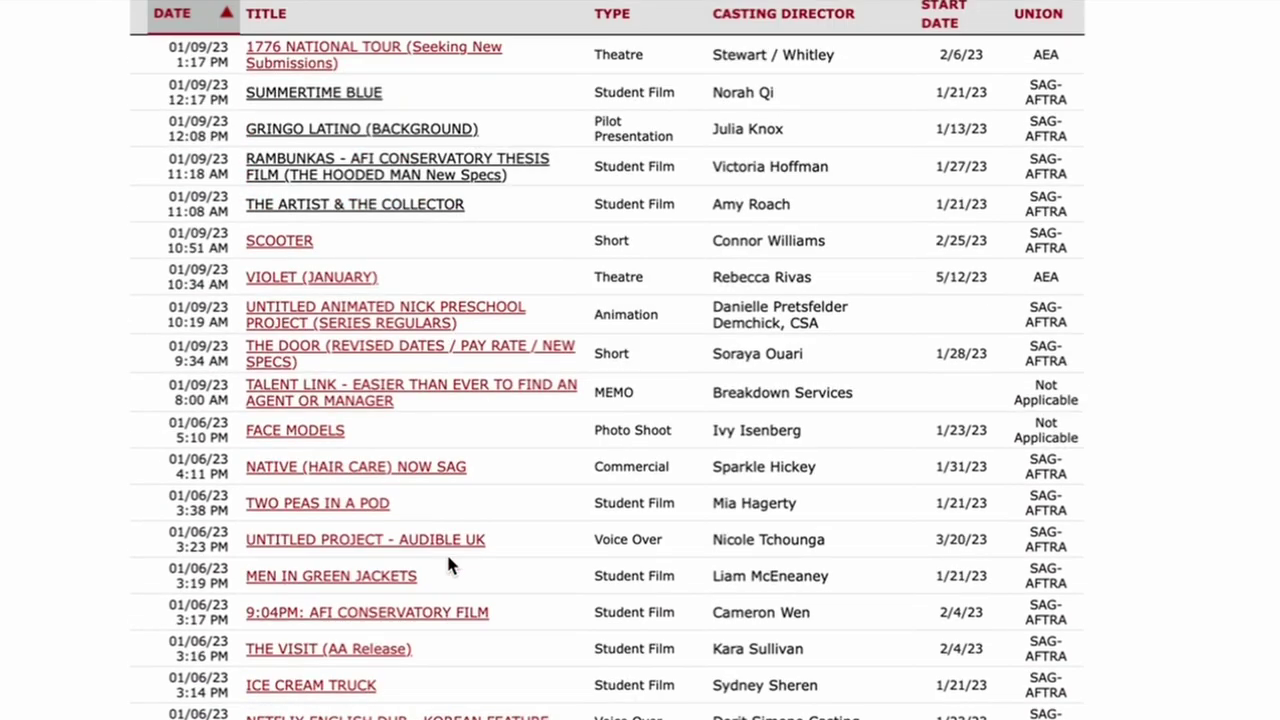
pyautogui.scroll(3, 448, 565)
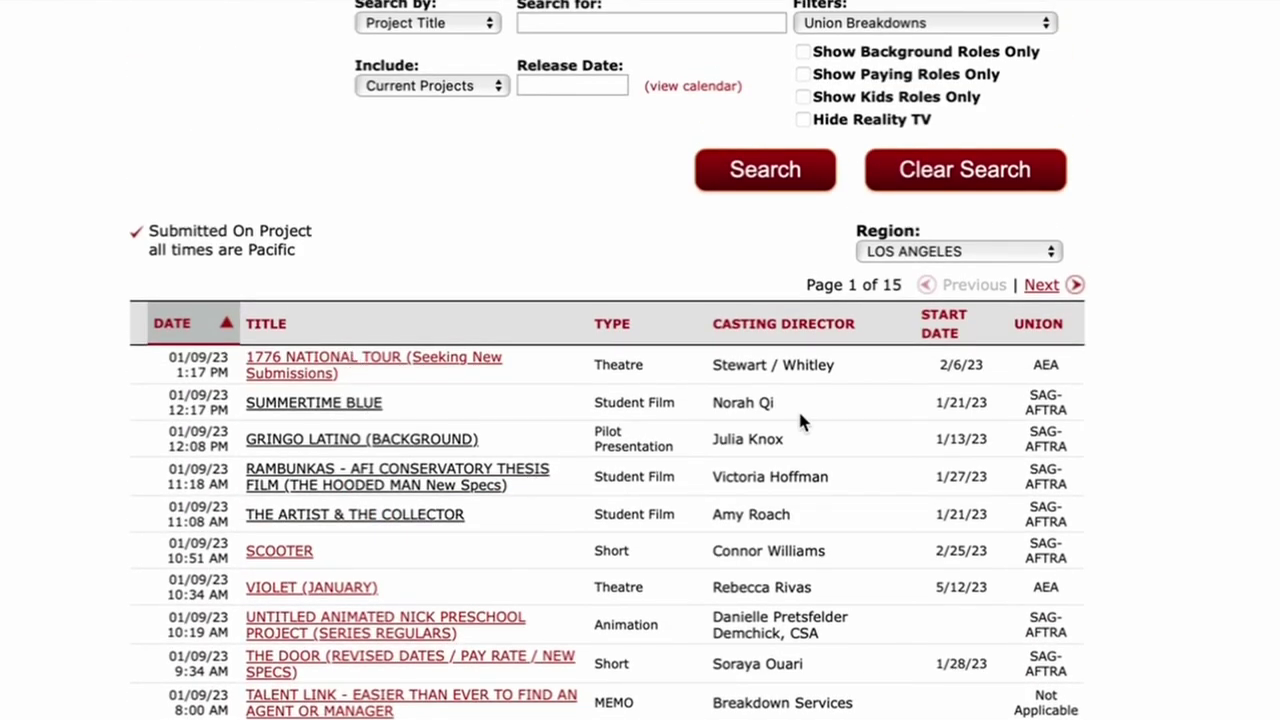
pyautogui.scroll(-1, 646, 449)
pyautogui.scroll(-3, 623, 508)
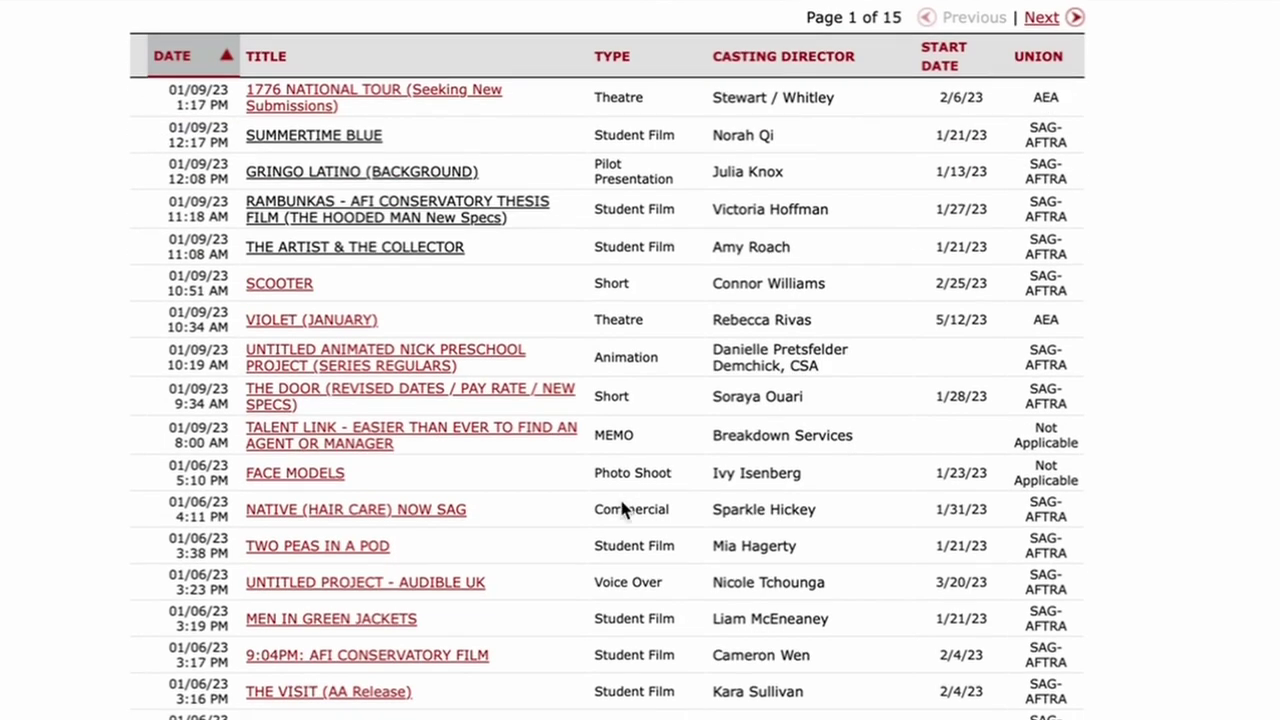
pyautogui.scroll(2, 622, 508)
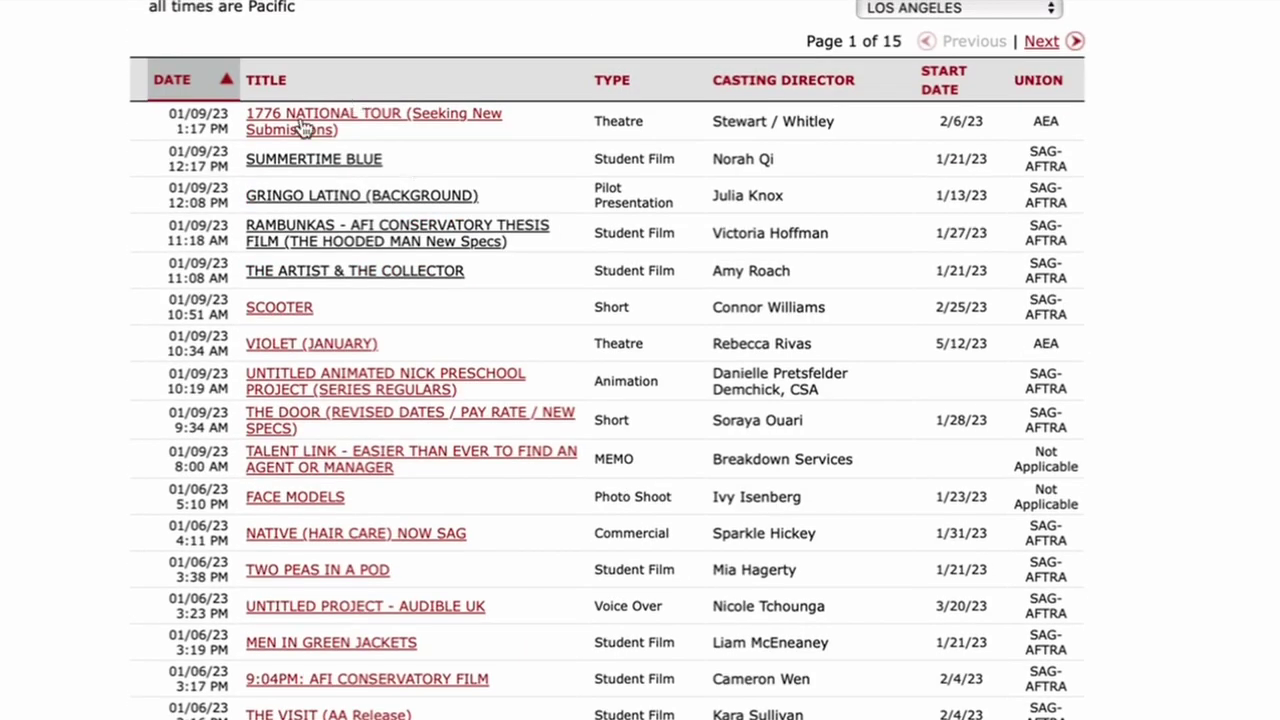
pyautogui.click(305, 126)
# Step: Open the SUMMERTIME BLUE student film and read its three roles and January 15, 2023 deadline
pyautogui.scroll(-10, 432, 606)
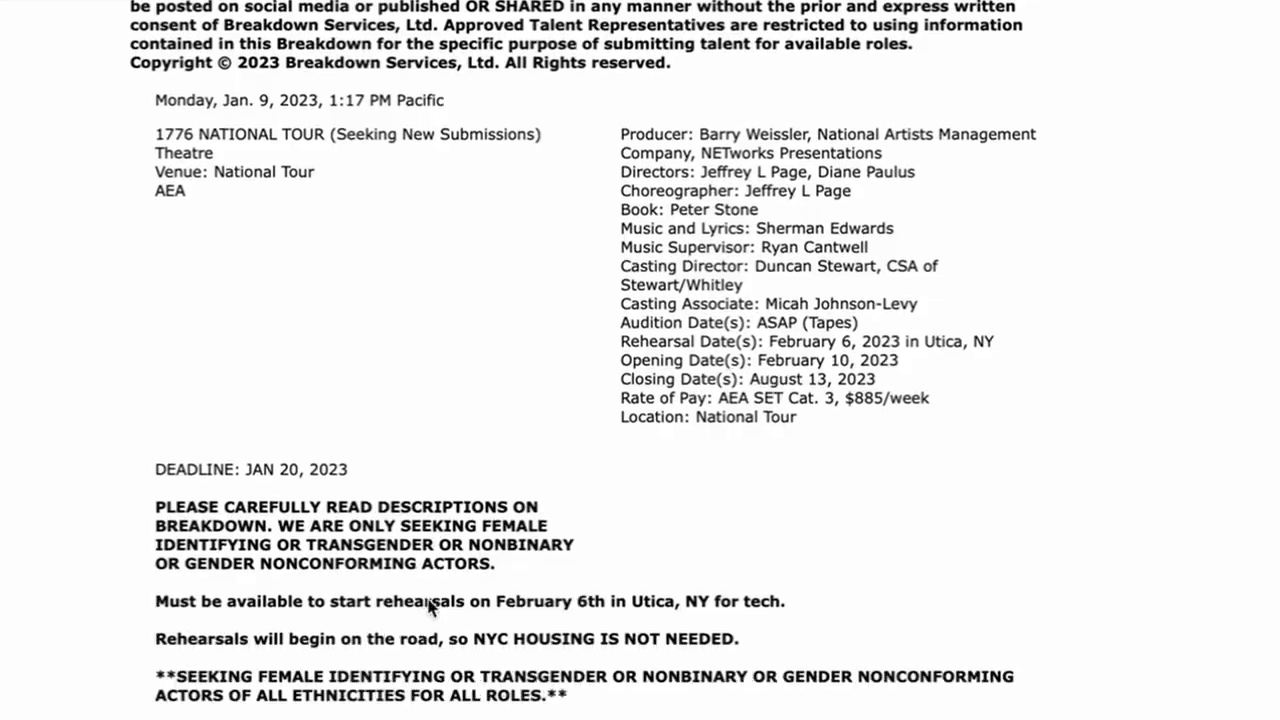
pyautogui.scroll(-5, 430, 605)
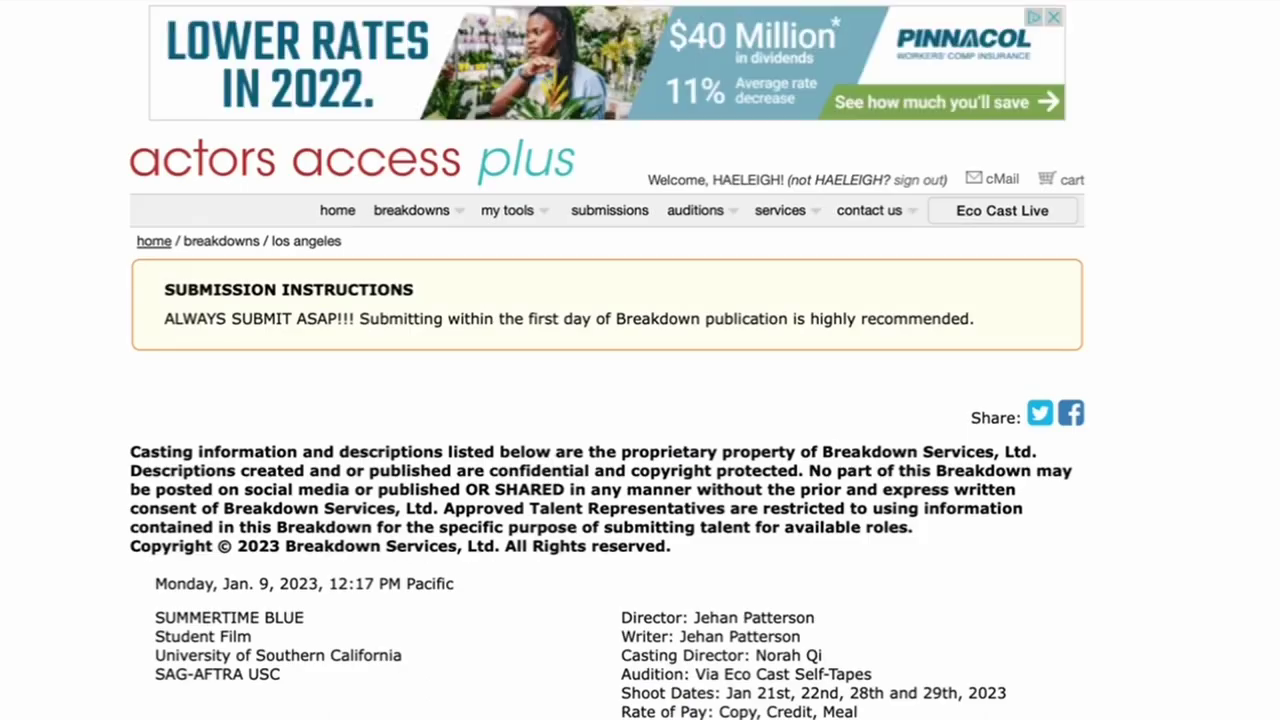
pyautogui.scroll(-1, 1130, 648)
pyautogui.scroll(-4, 1131, 642)
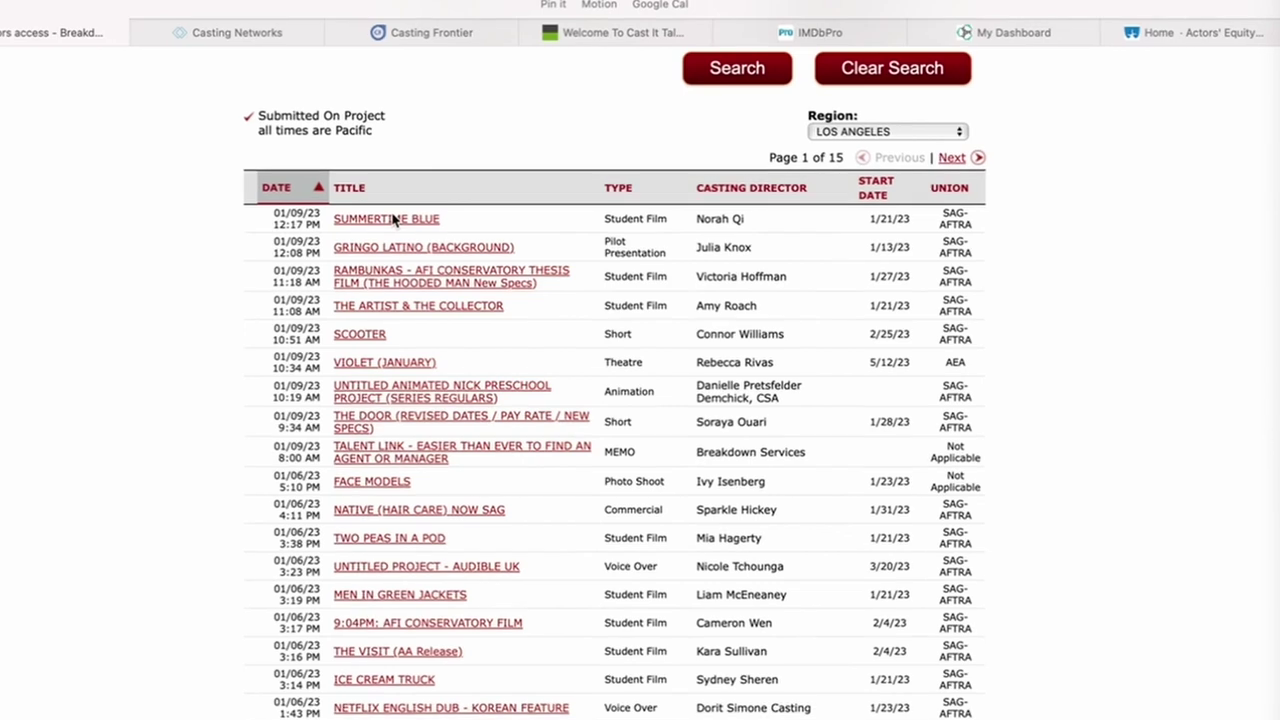
pyautogui.click(395, 220)
pyautogui.scroll(-3, 543, 475)
pyautogui.scroll(-2, 543, 475)
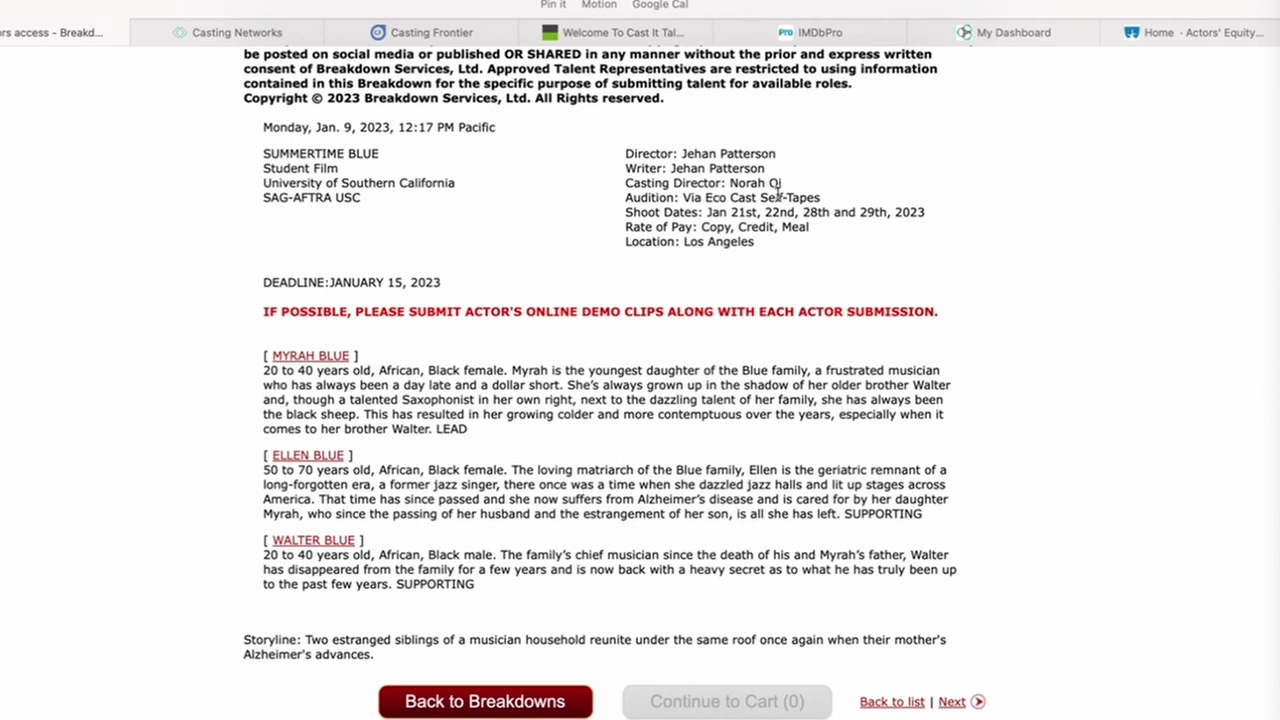
pyautogui.scroll(-1, 884, 215)
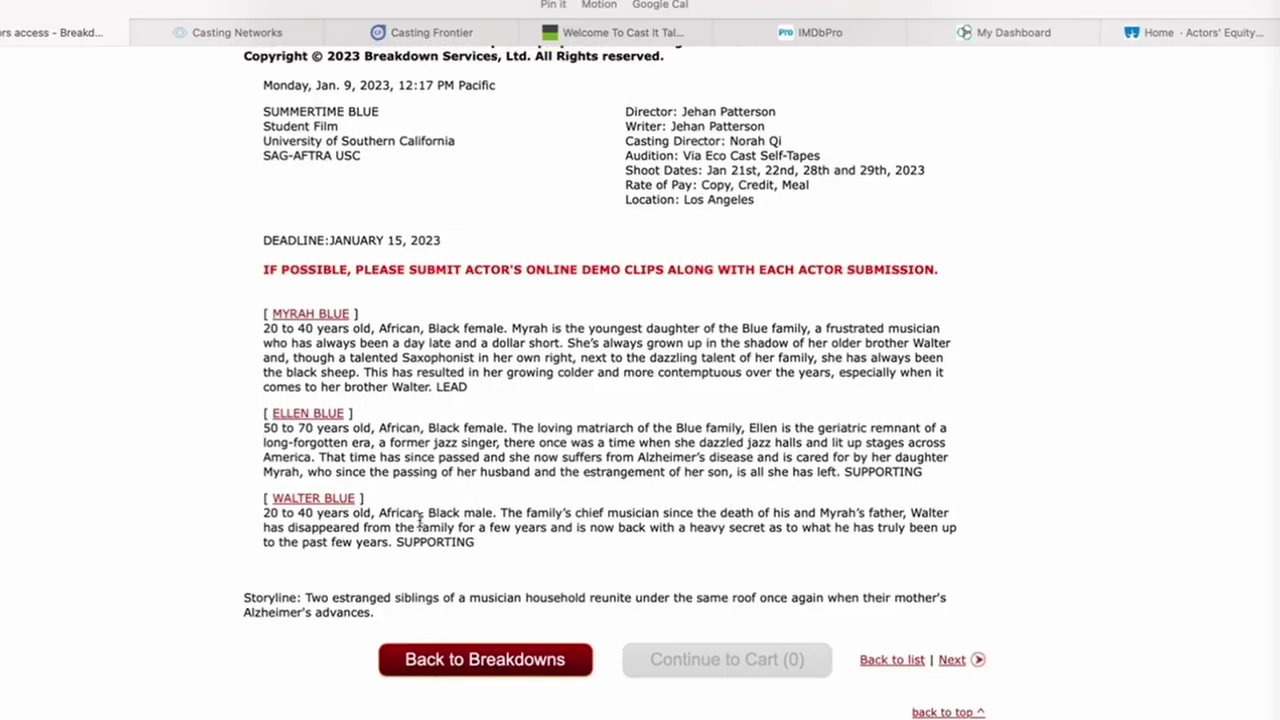
pyautogui.scroll(1, 419, 518)
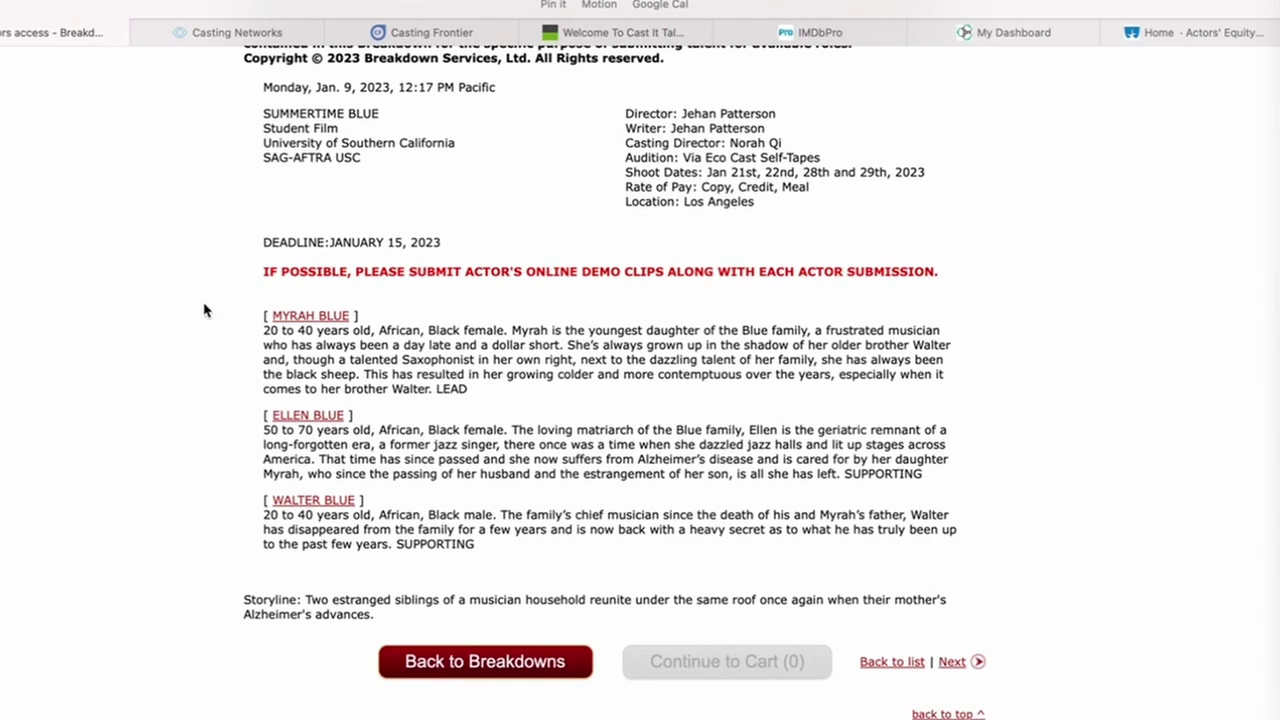
pyautogui.click(326, 318)
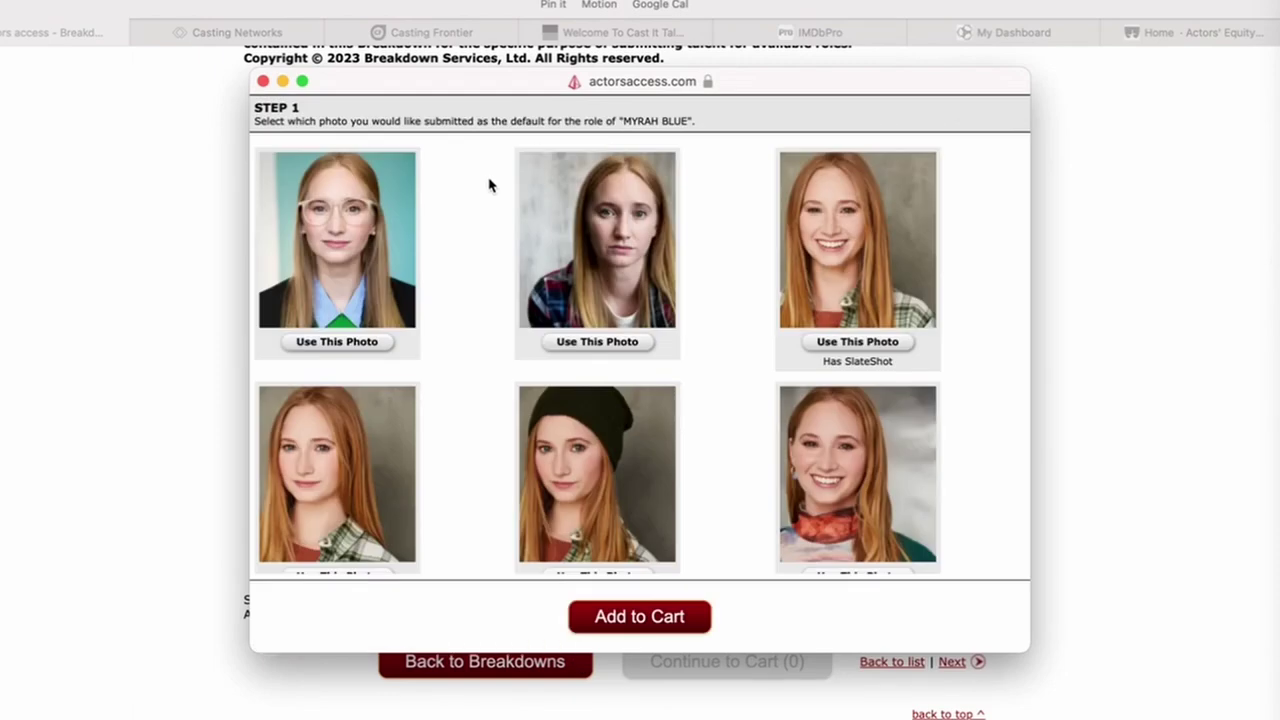
pyautogui.scroll(-10, 470, 347)
pyautogui.scroll(3, 470, 347)
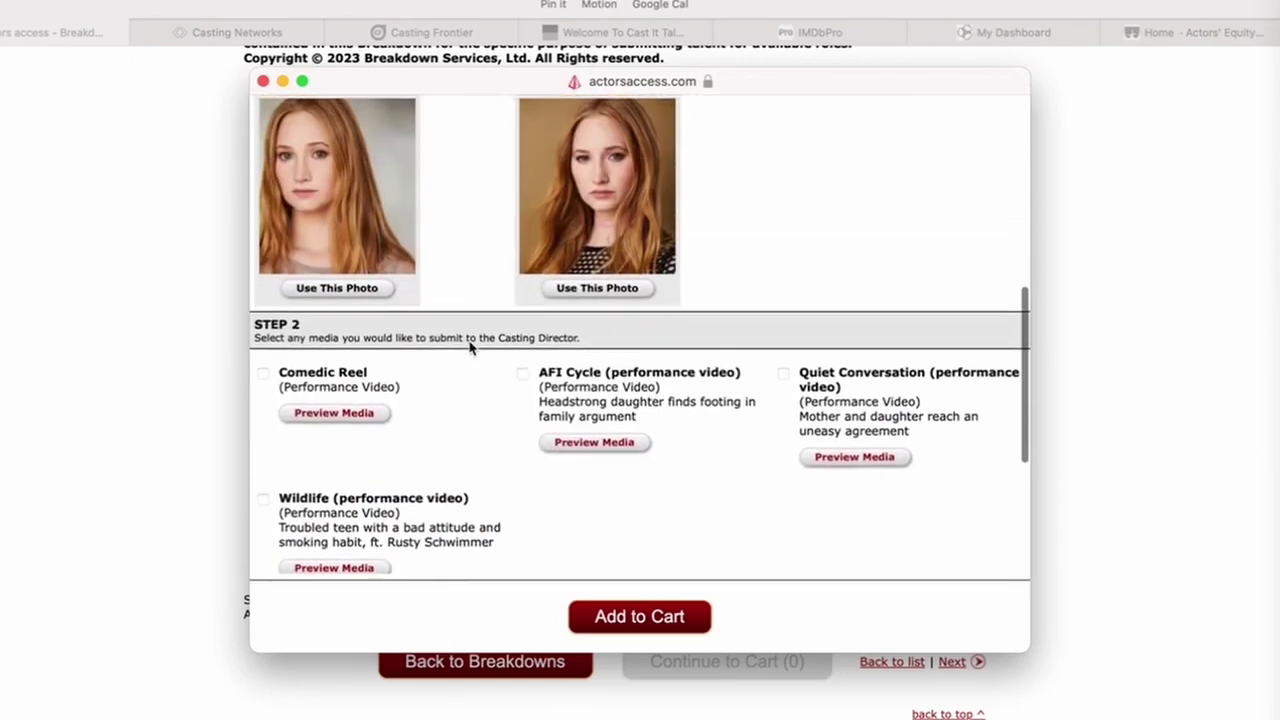
pyautogui.scroll(6, 470, 347)
pyautogui.scroll(-5, 470, 347)
pyautogui.scroll(-4, 470, 347)
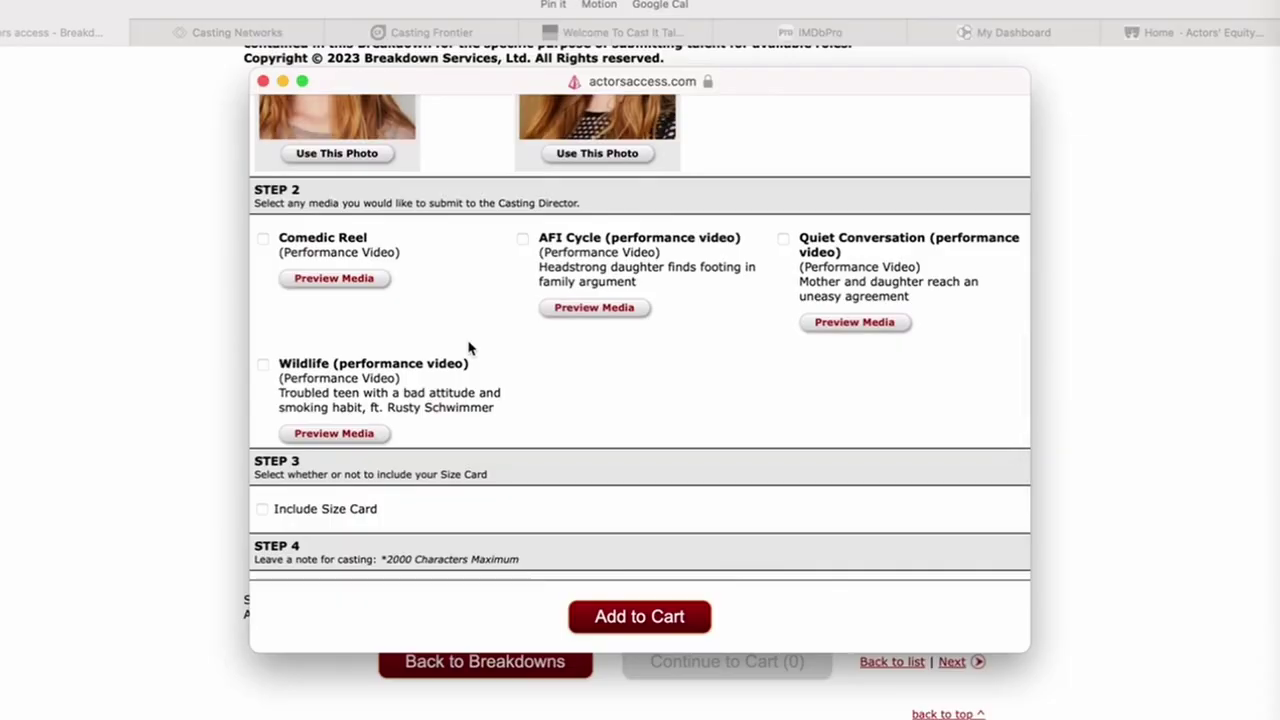
pyautogui.scroll(-2, 469, 347)
pyautogui.scroll(-2, 606, 337)
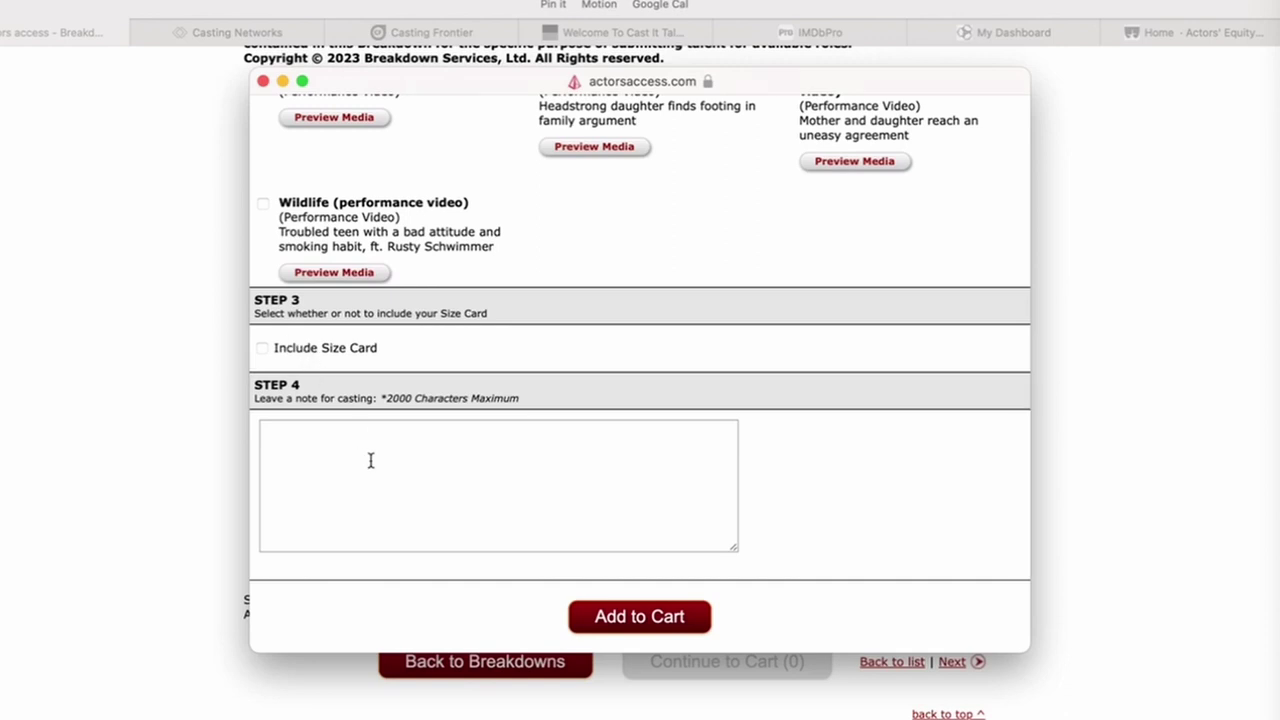
pyautogui.scroll(10, 470, 450)
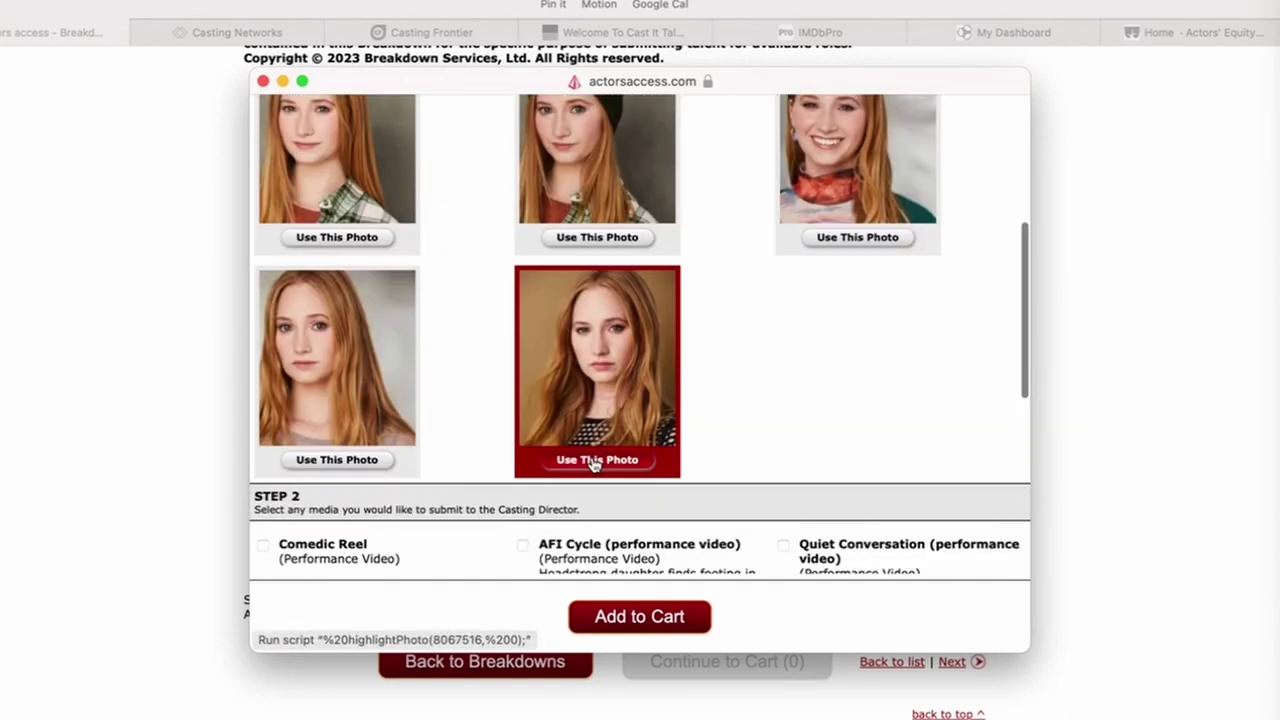
pyautogui.scroll(-8, 592, 460)
pyautogui.click(264, 176)
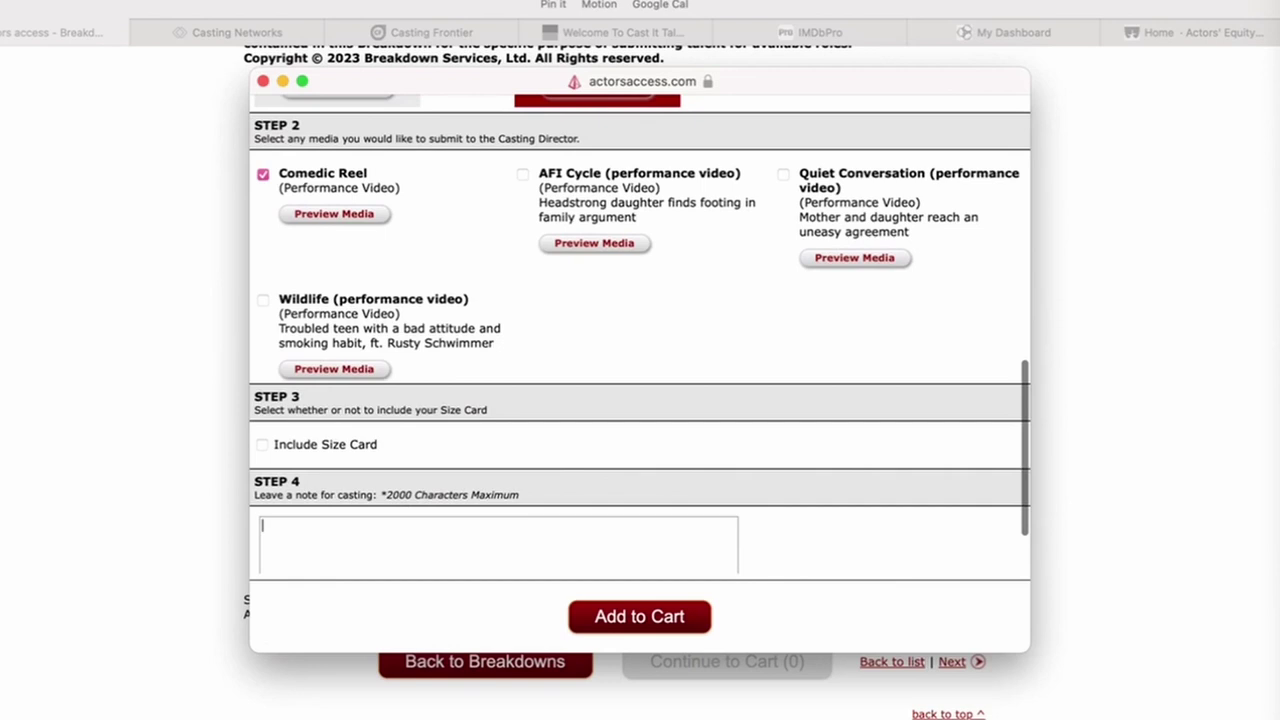
pyautogui.click(657, 616)
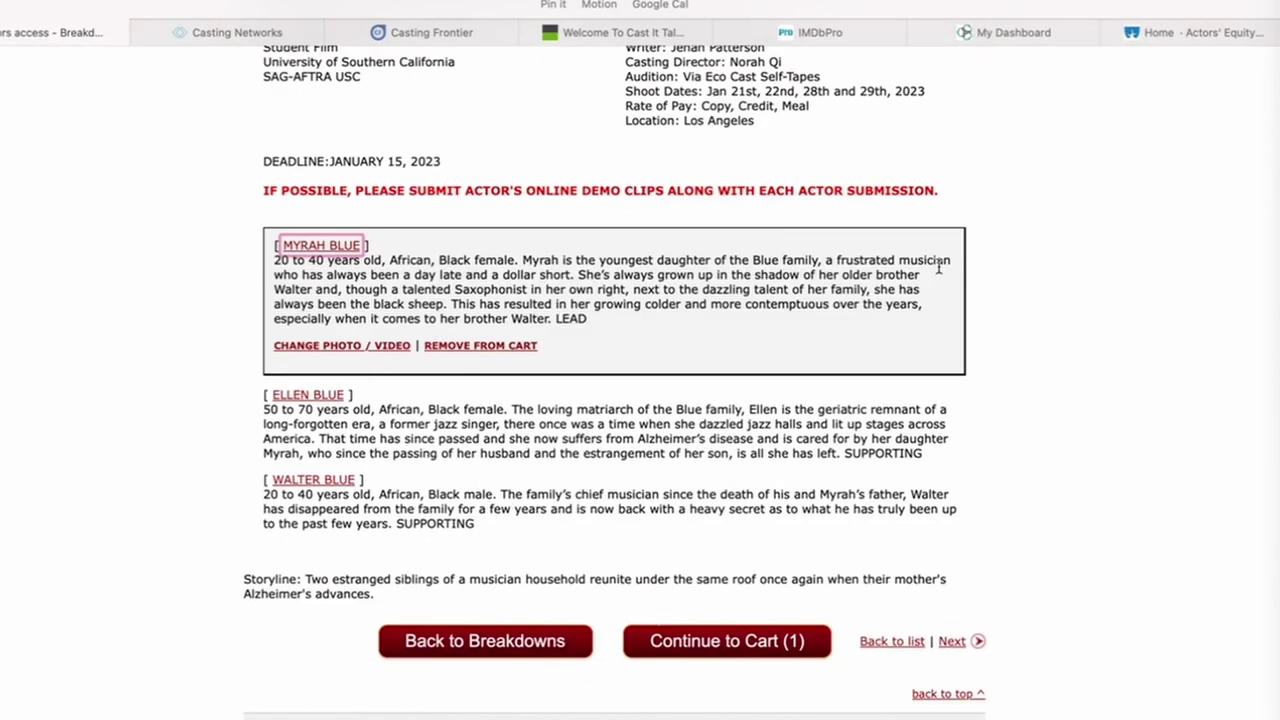
# Step: Page through the following breakdowns, Gringo Latino, Rambunkas and the next one
pyautogui.scroll(5, 985, 240)
pyautogui.scroll(-5, 985, 240)
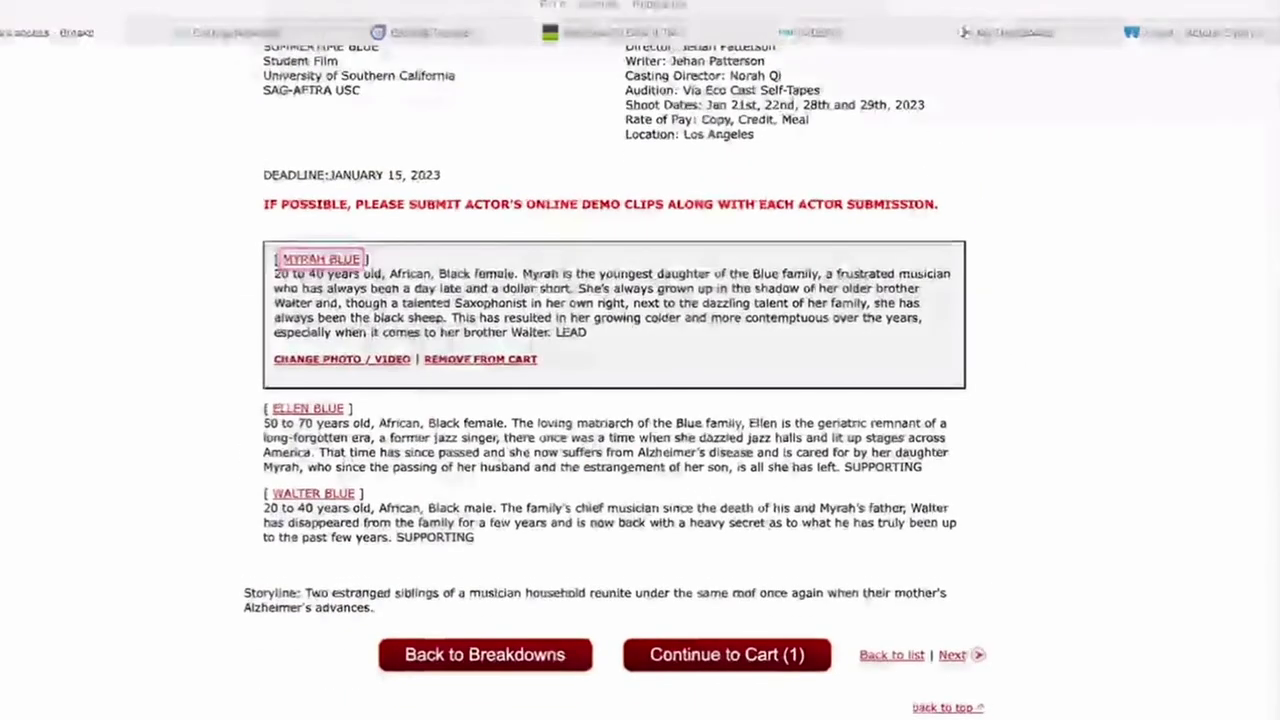
pyautogui.click(953, 656)
pyautogui.scroll(-10, 955, 655)
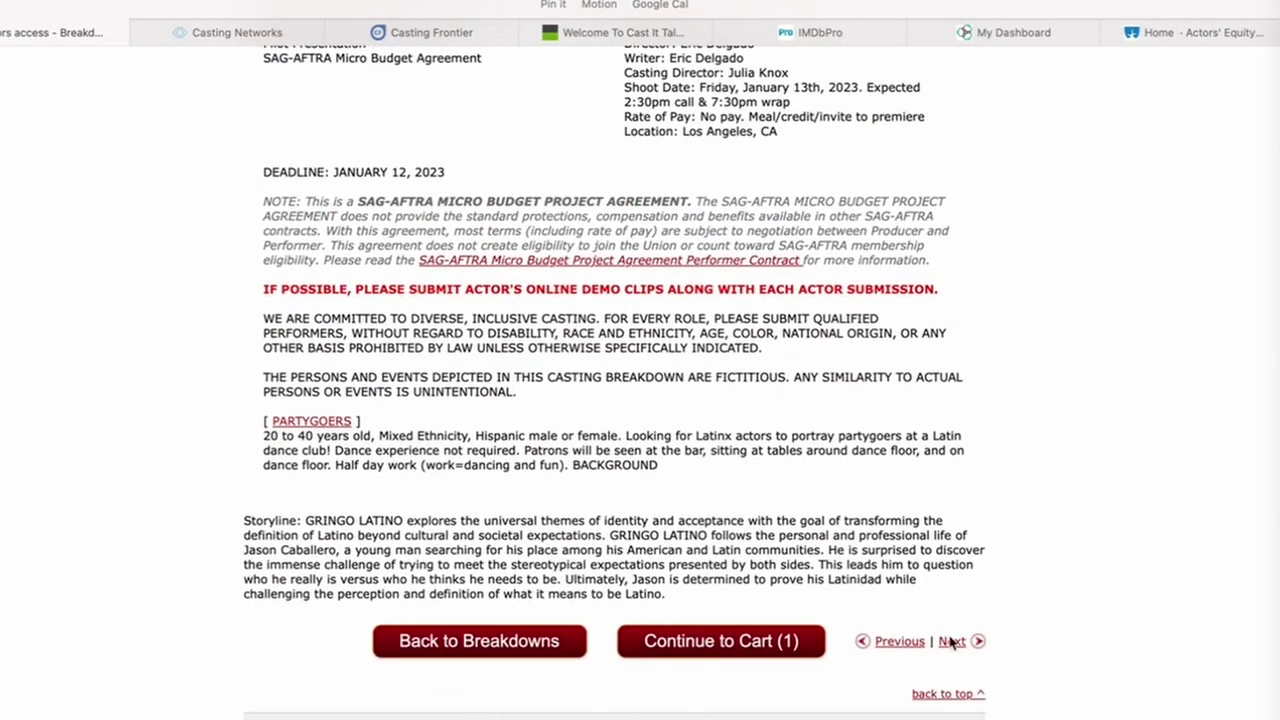
pyautogui.click(953, 643)
pyautogui.scroll(-10, 957, 648)
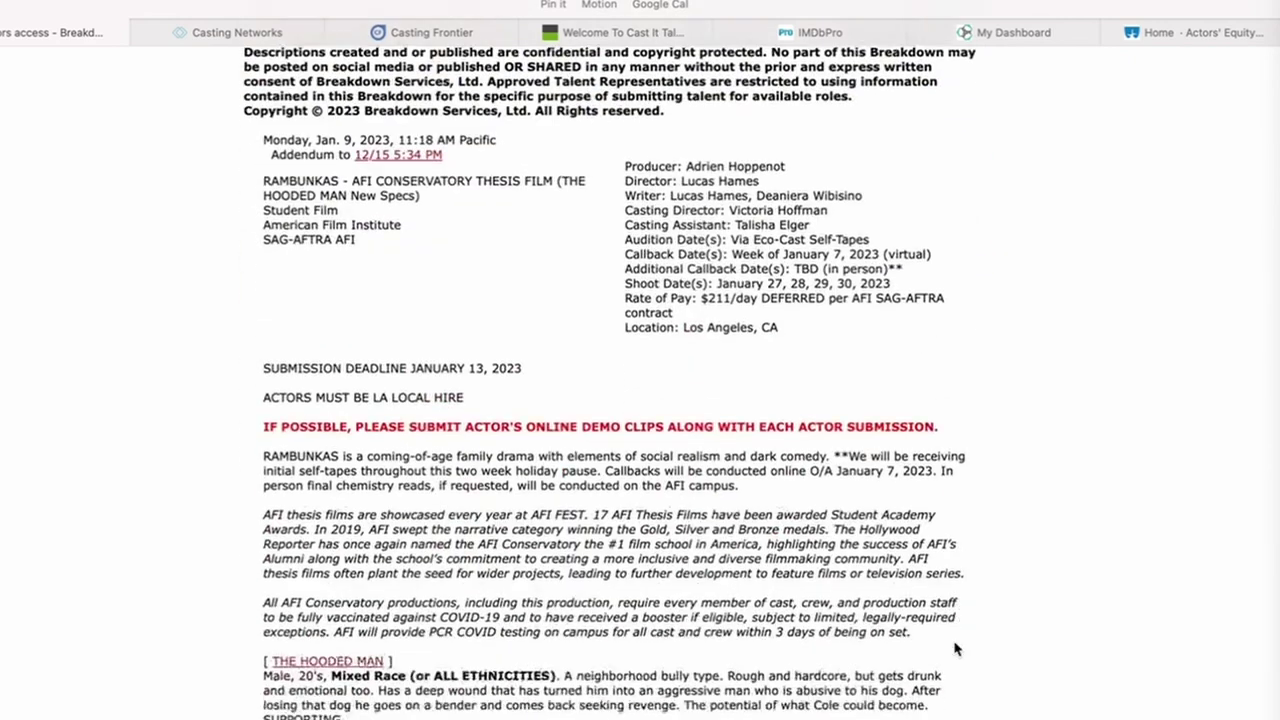
pyautogui.click(953, 641)
pyautogui.scroll(-10, 962, 641)
# Step: Dismiss the stray link menu and continue to the cart holding one submission
pyautogui.rightClick(960, 641)
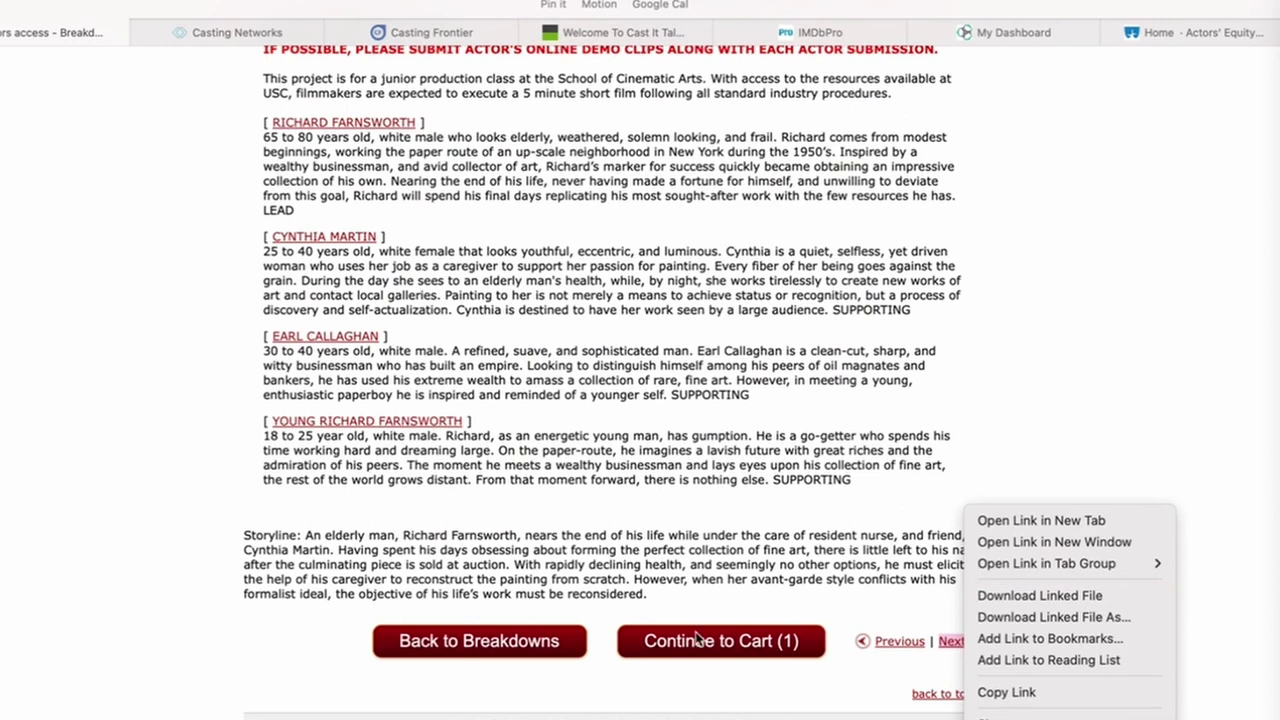
pyautogui.click(1102, 326)
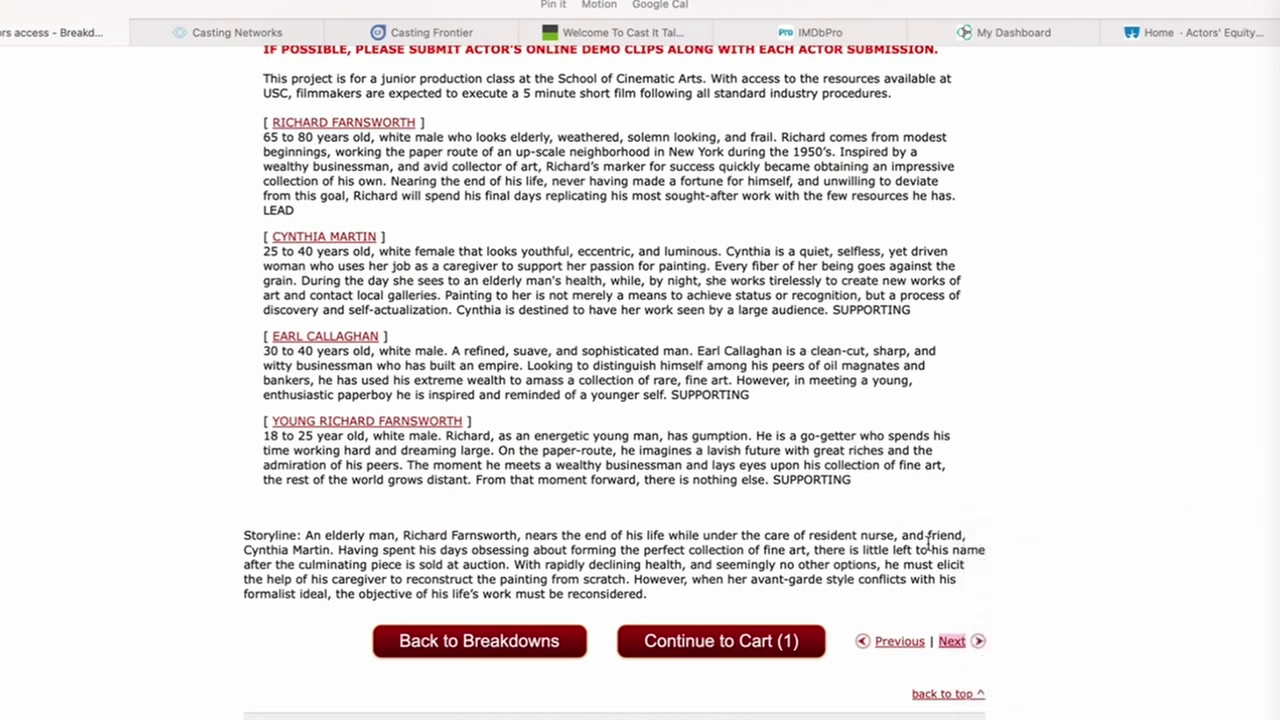
pyautogui.click(746, 638)
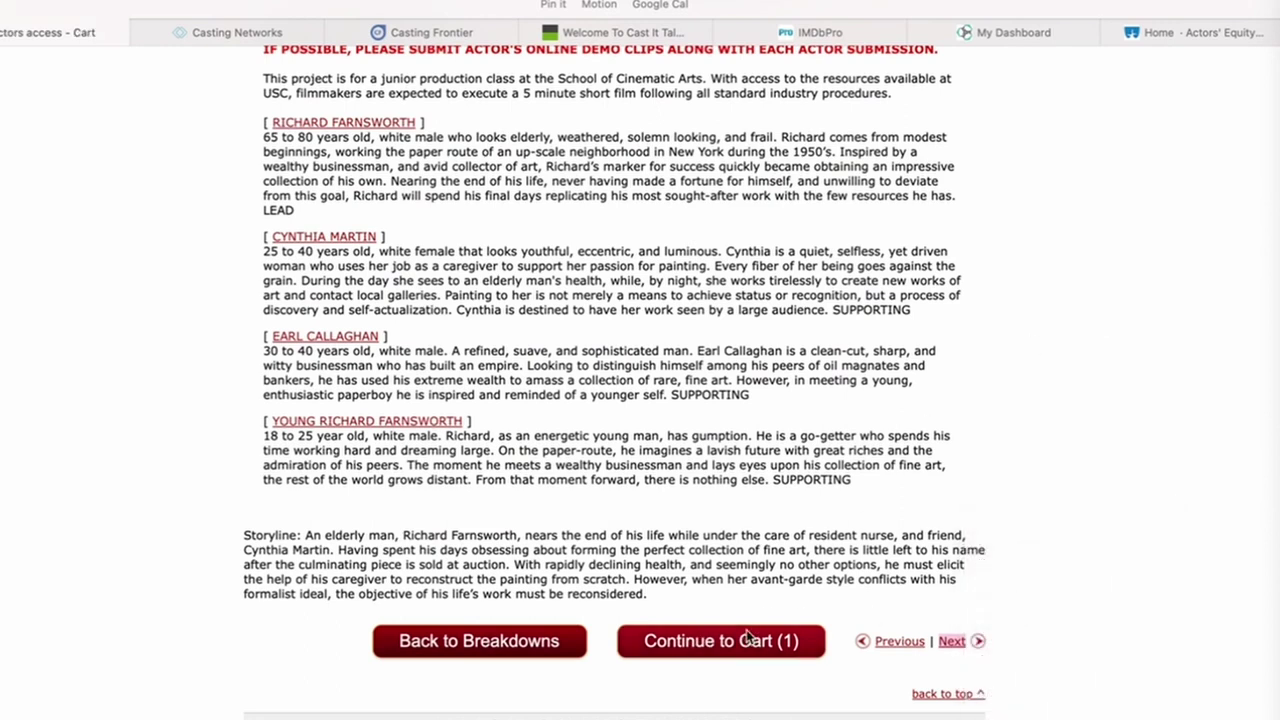
# Step: Pass the reCAPTCHA check to submit the $0.00 order, then return to the home page
pyautogui.scroll(-2, 469, 523)
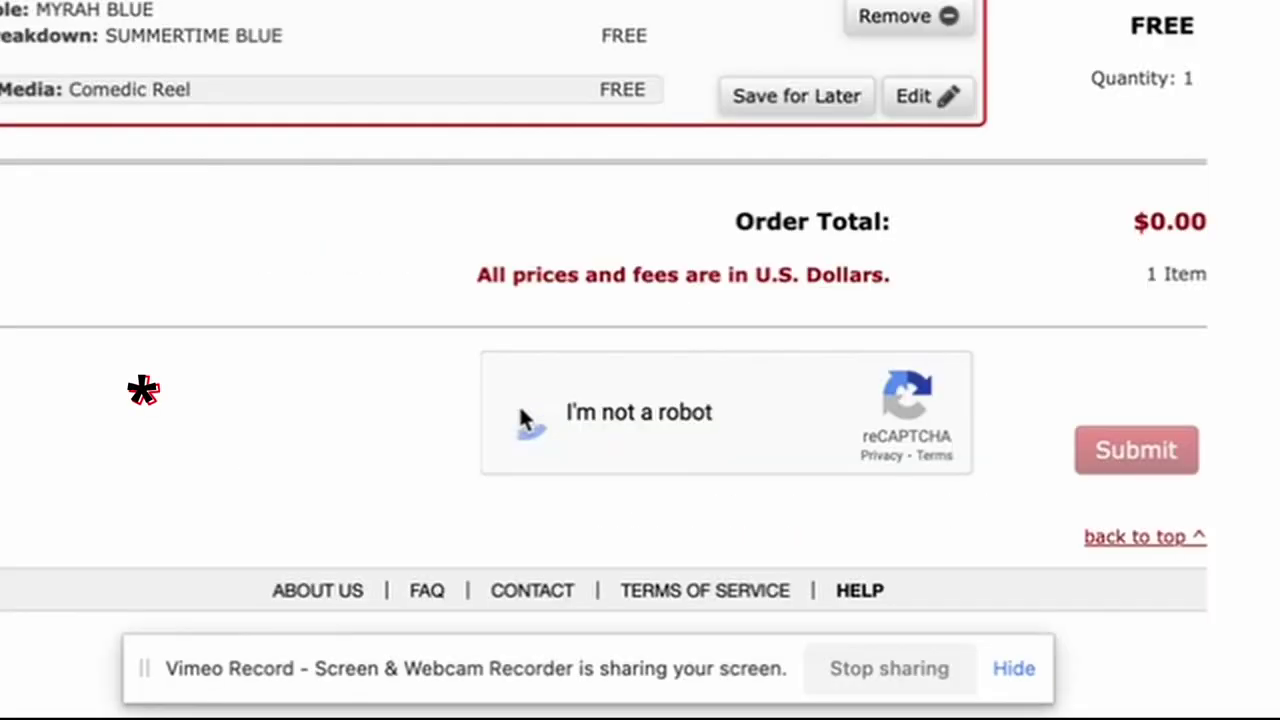
pyautogui.click(575, 617)
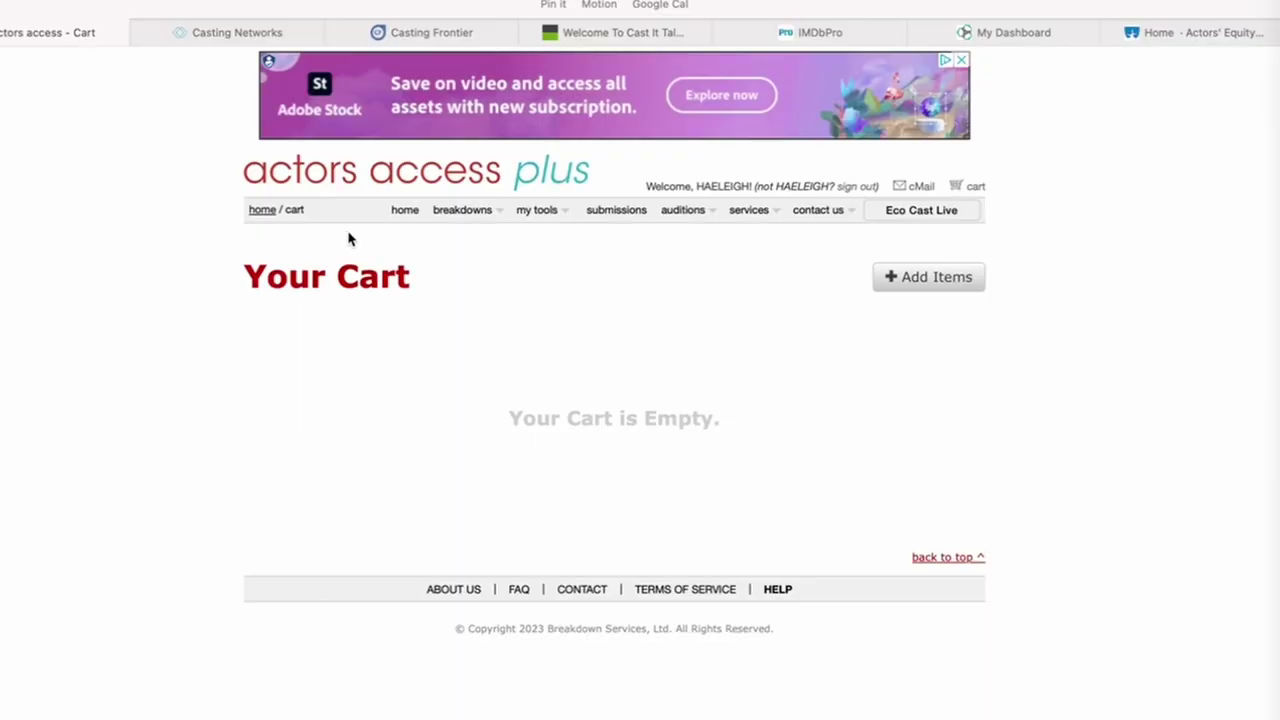
pyautogui.click(403, 211)
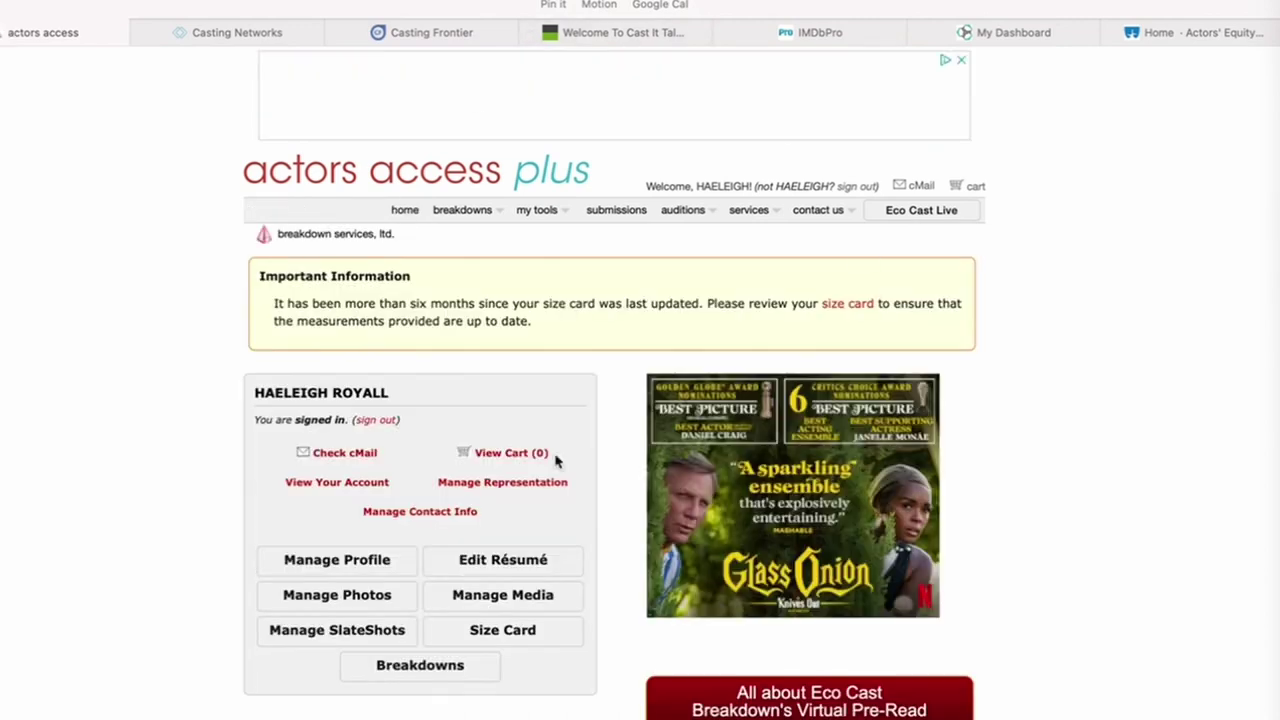
# Step: Open the My Account settings page from my tools
pyautogui.moveTo(565, 210)
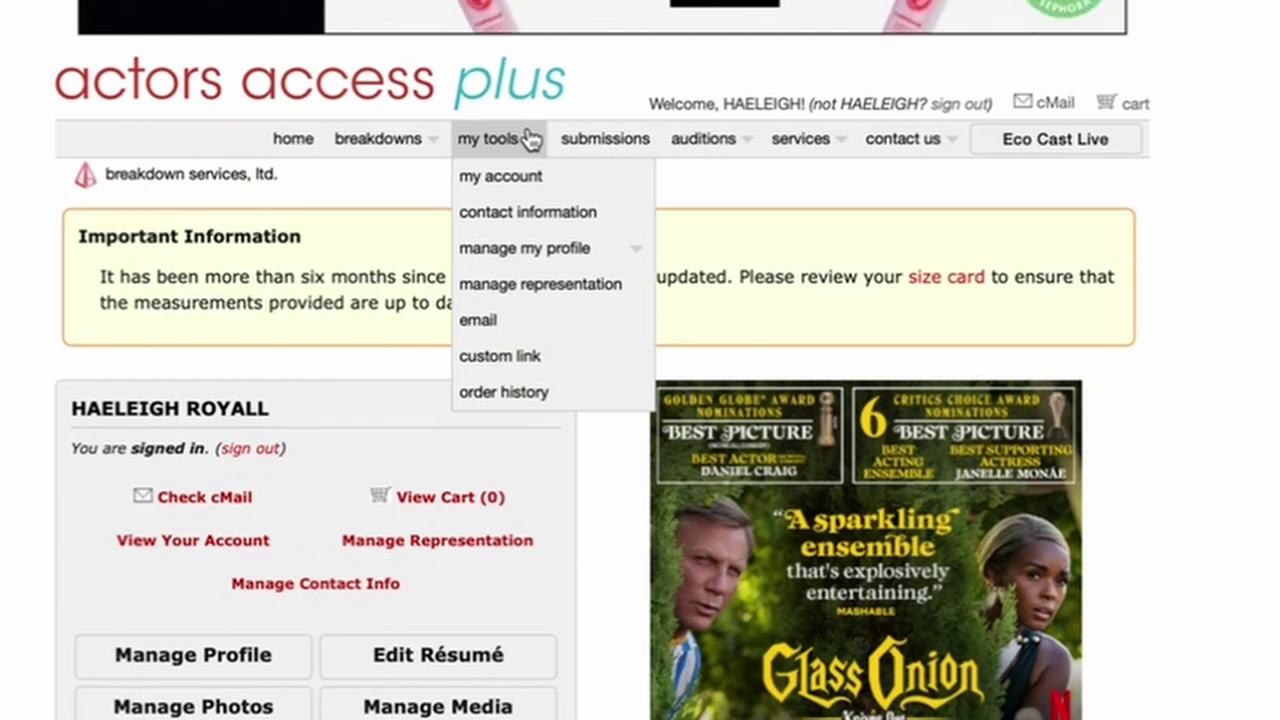
pyautogui.click(519, 182)
pyautogui.scroll(2, 514, 423)
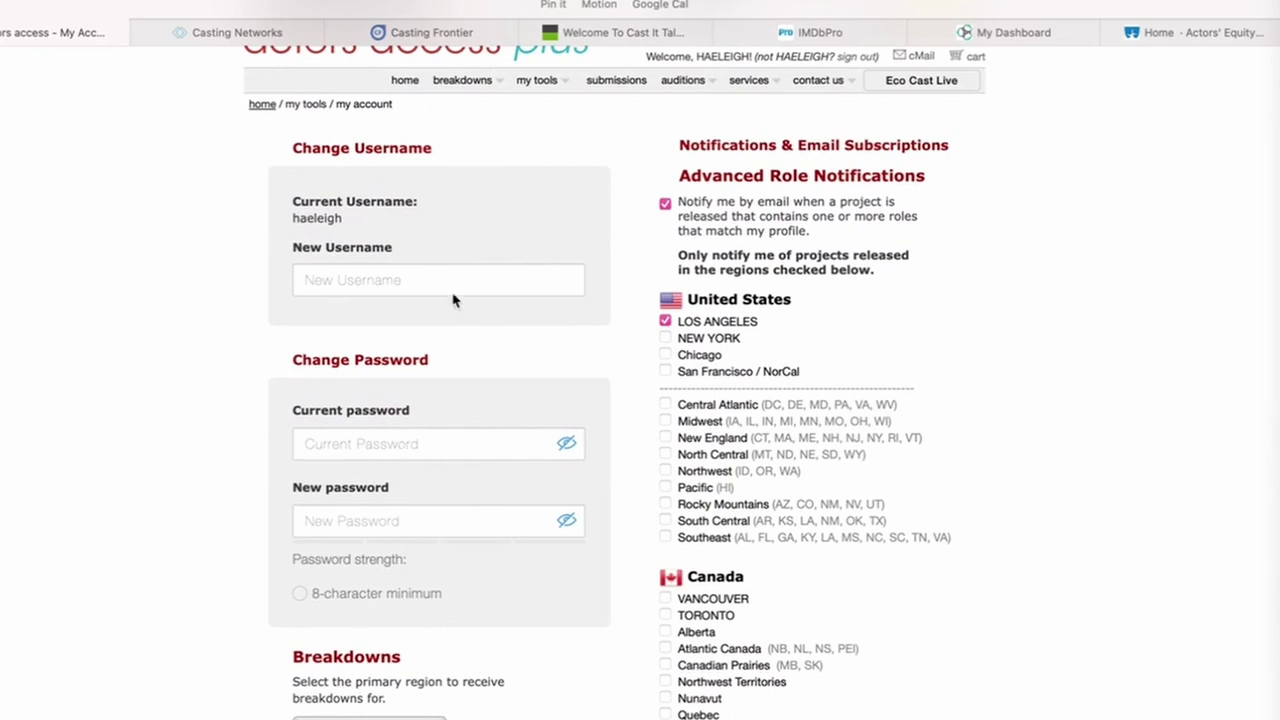
pyautogui.scroll(-5, 584, 600)
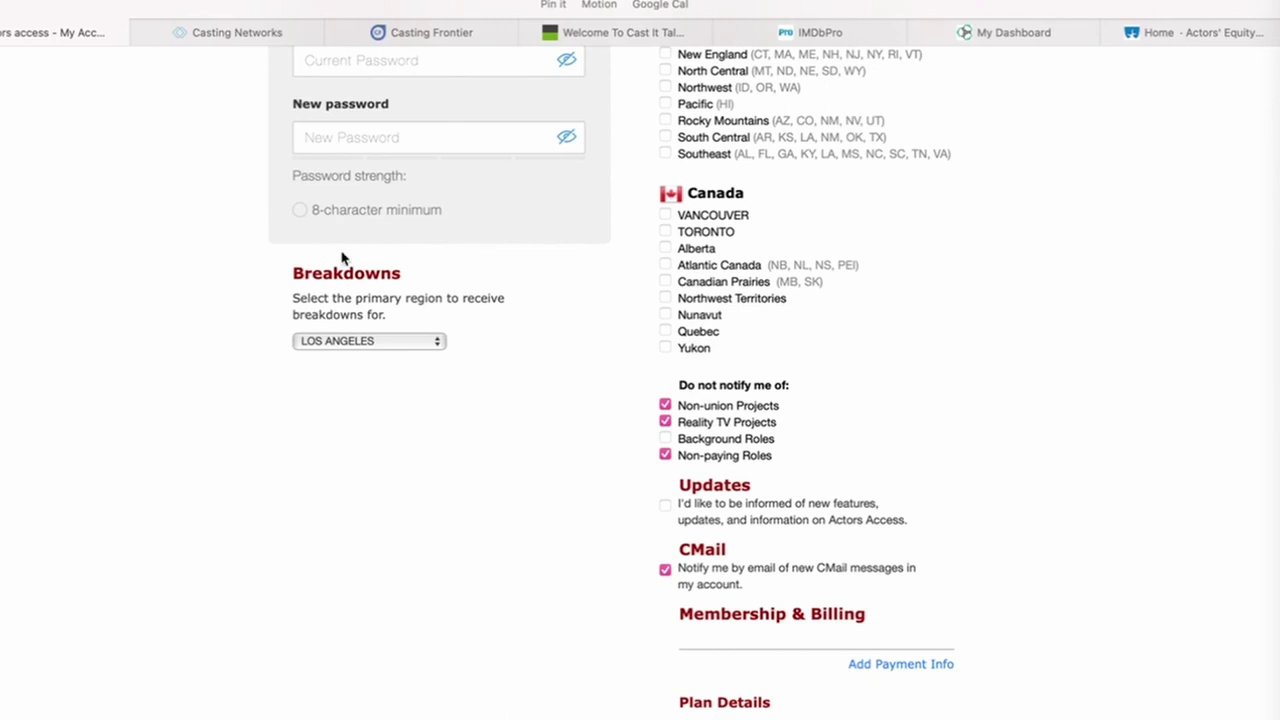
# Step: Keep LOS ANGELES as the primary Breakdowns region and review the remaining account settings
pyautogui.click(432, 344)
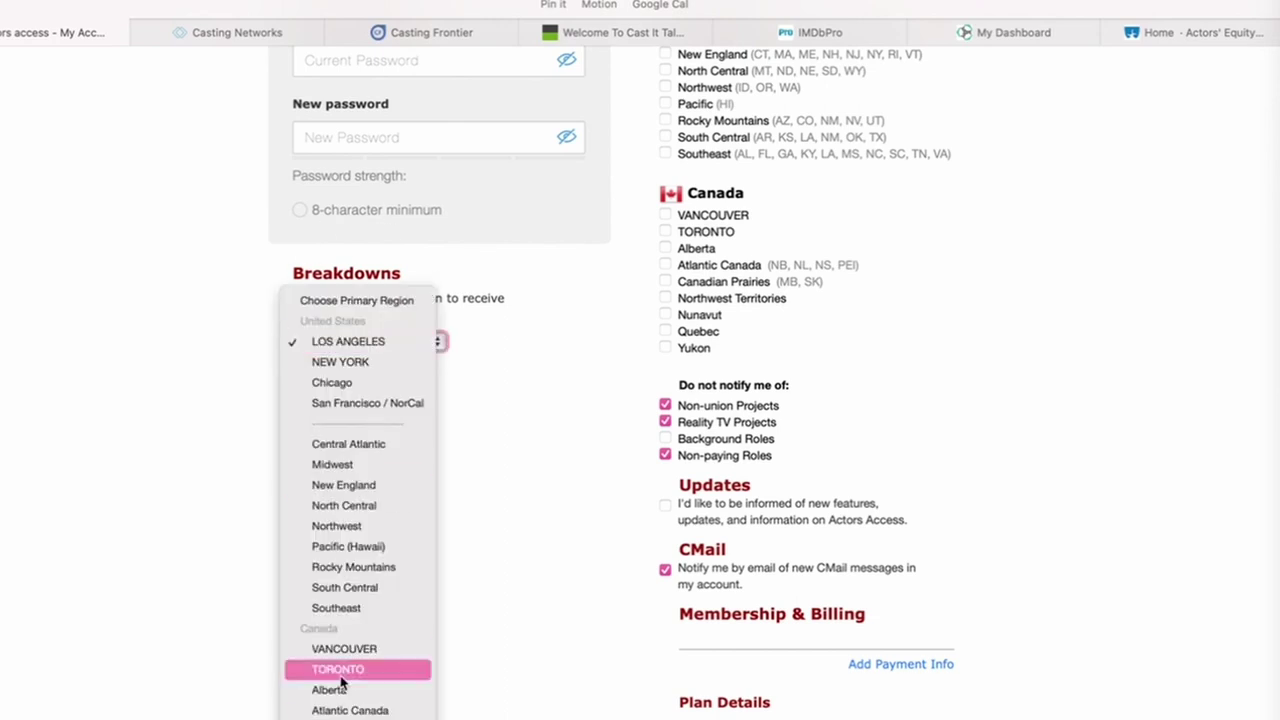
pyautogui.click(327, 342)
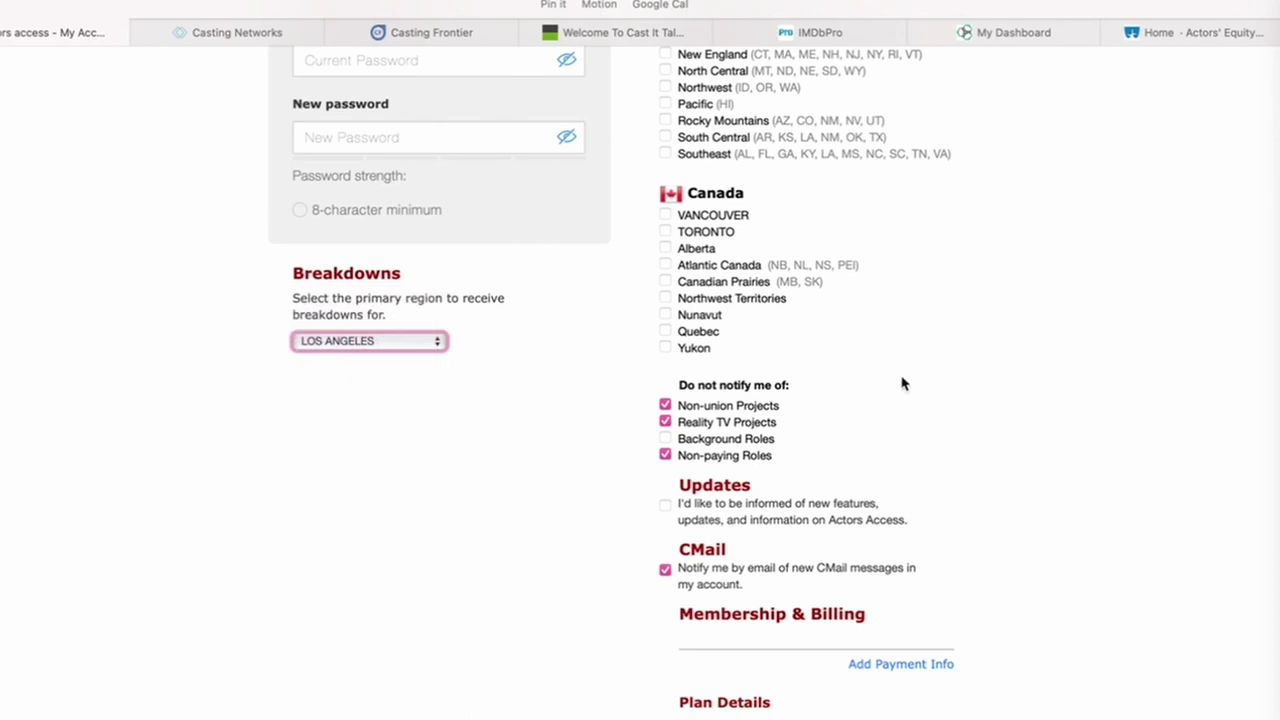
pyautogui.scroll(-5, 900, 384)
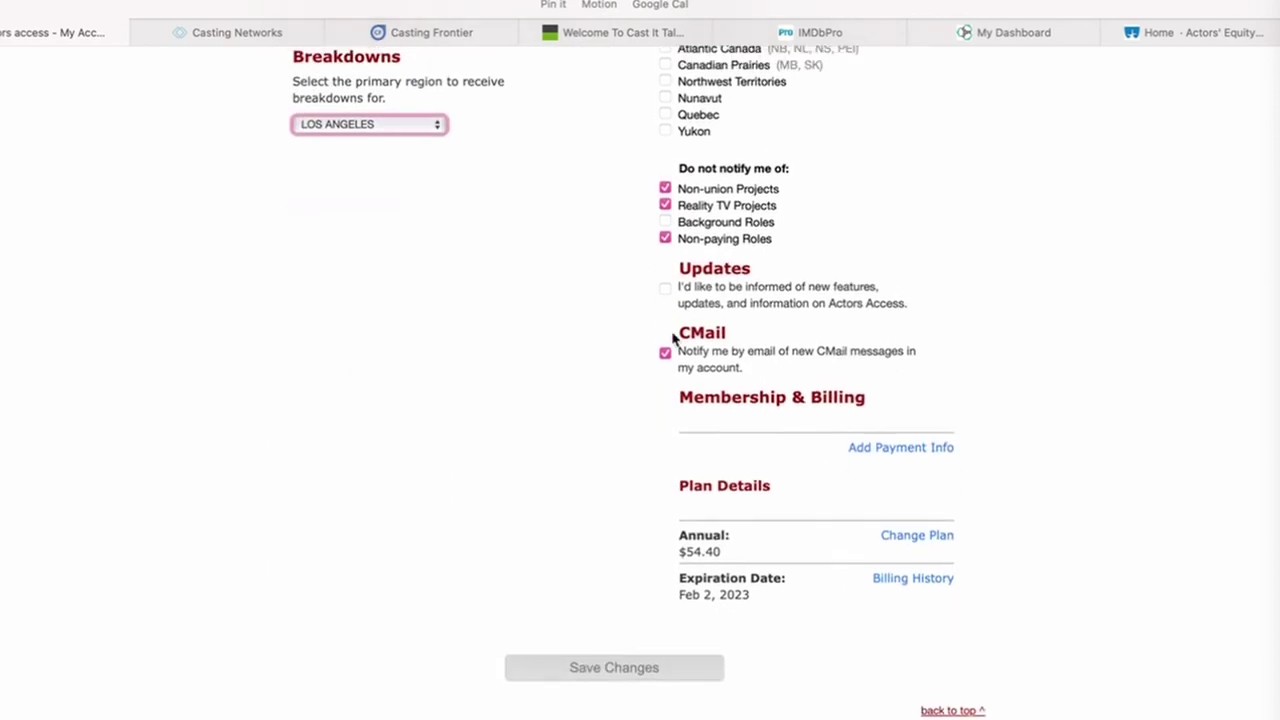
pyautogui.scroll(3, 775, 220)
pyautogui.scroll(10, 775, 220)
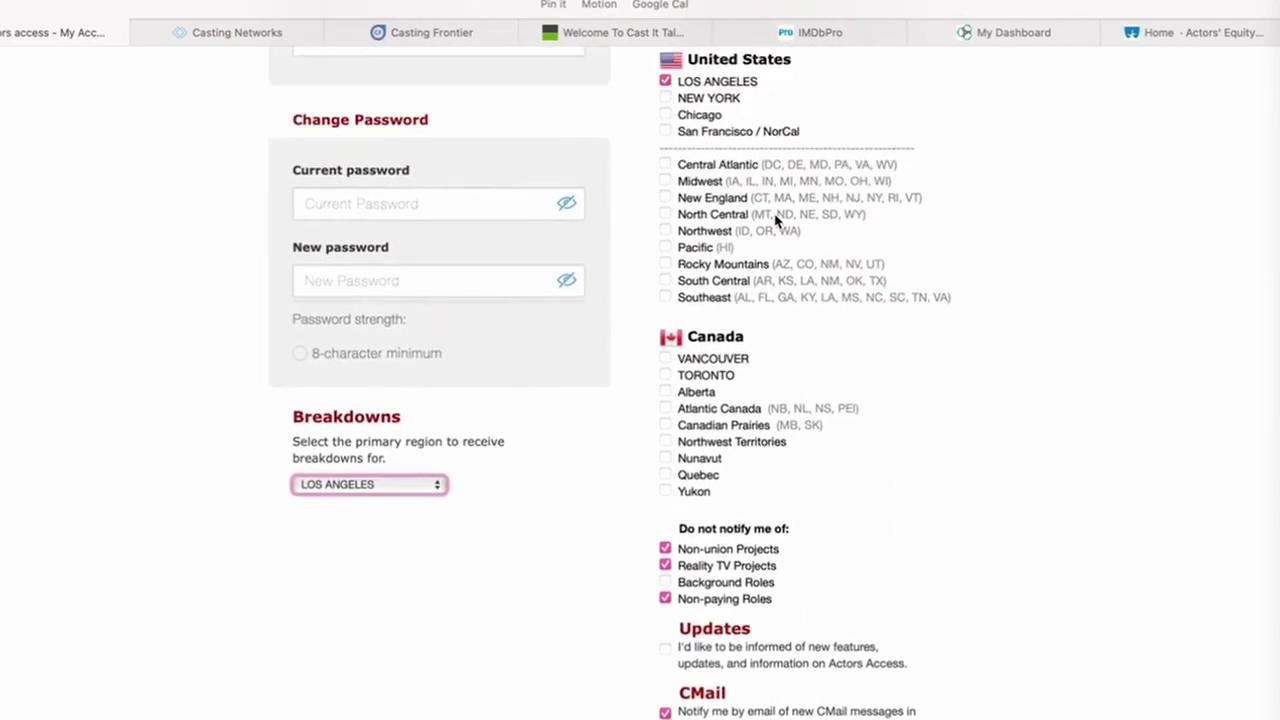
pyautogui.scroll(-10, 775, 215)
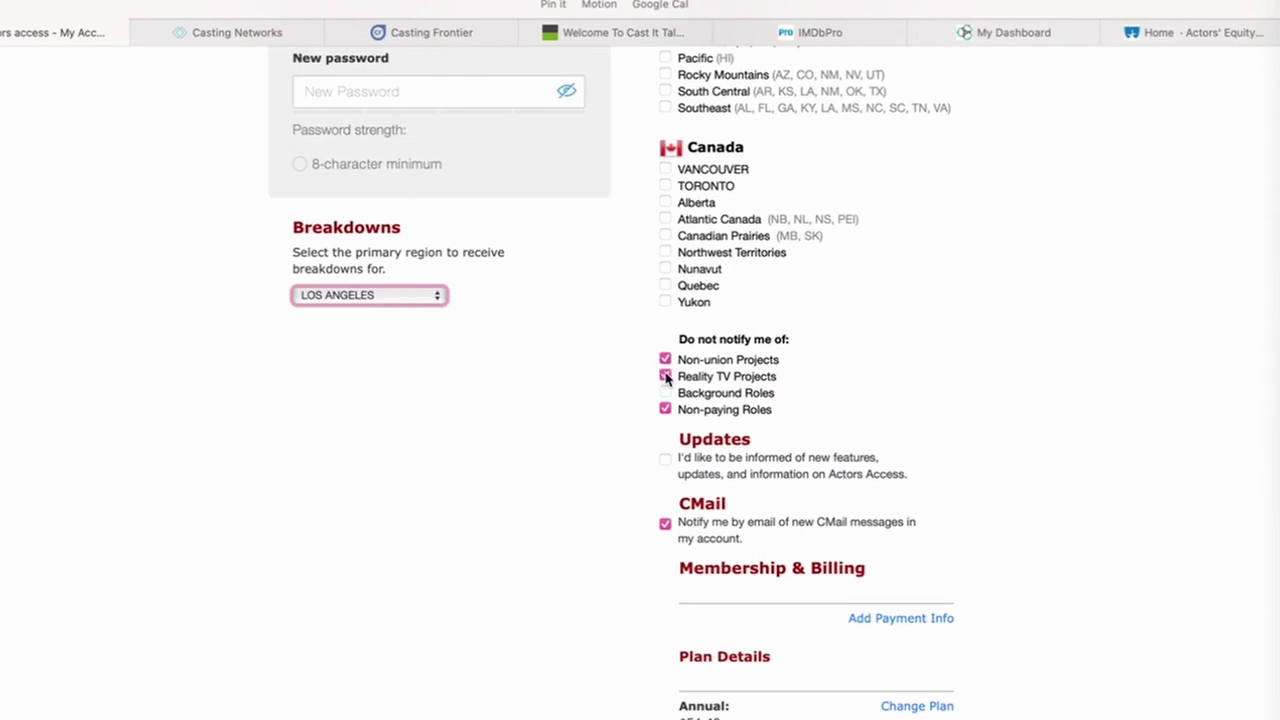
pyautogui.scroll(-4, 665, 378)
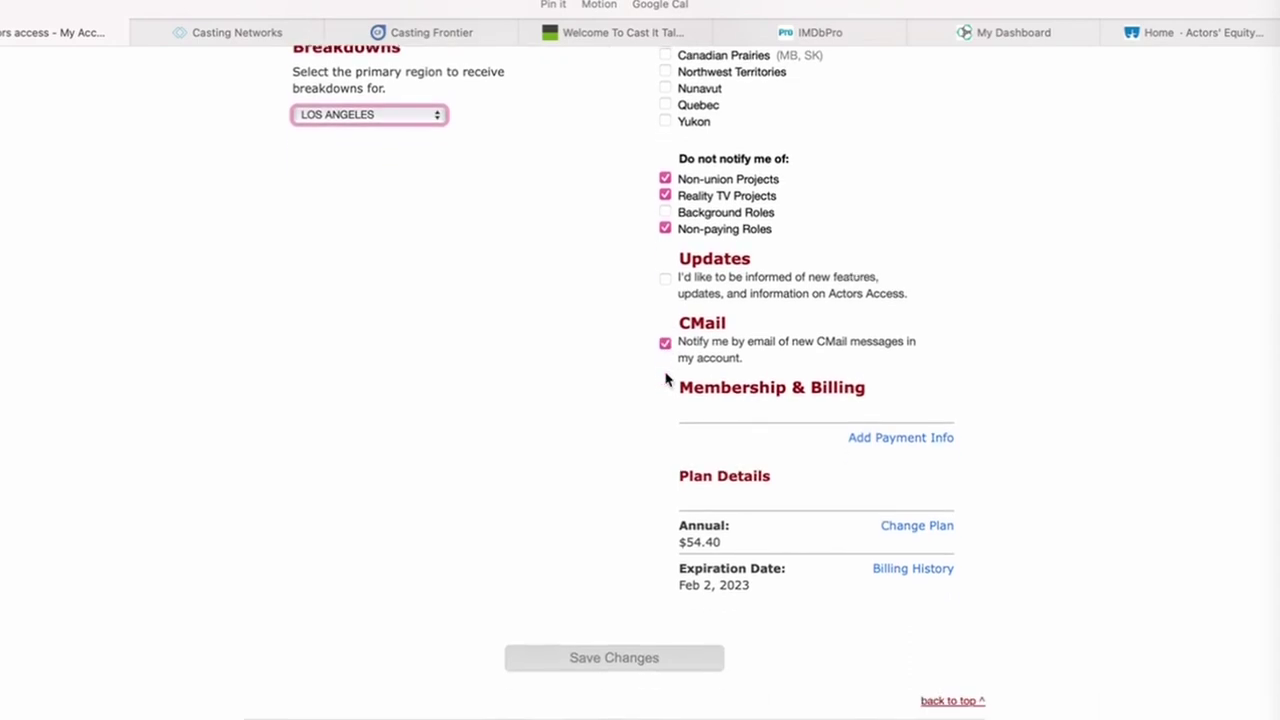
pyautogui.scroll(10, 666, 346)
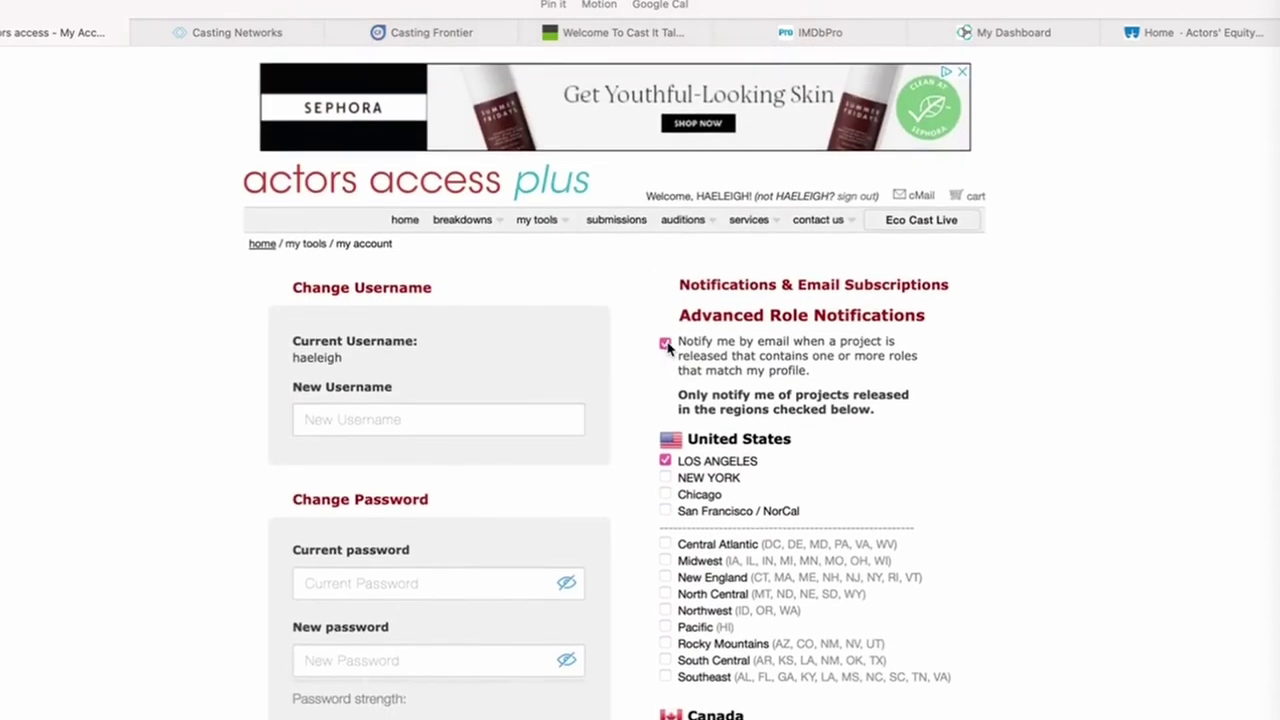
pyautogui.moveTo(533, 207)
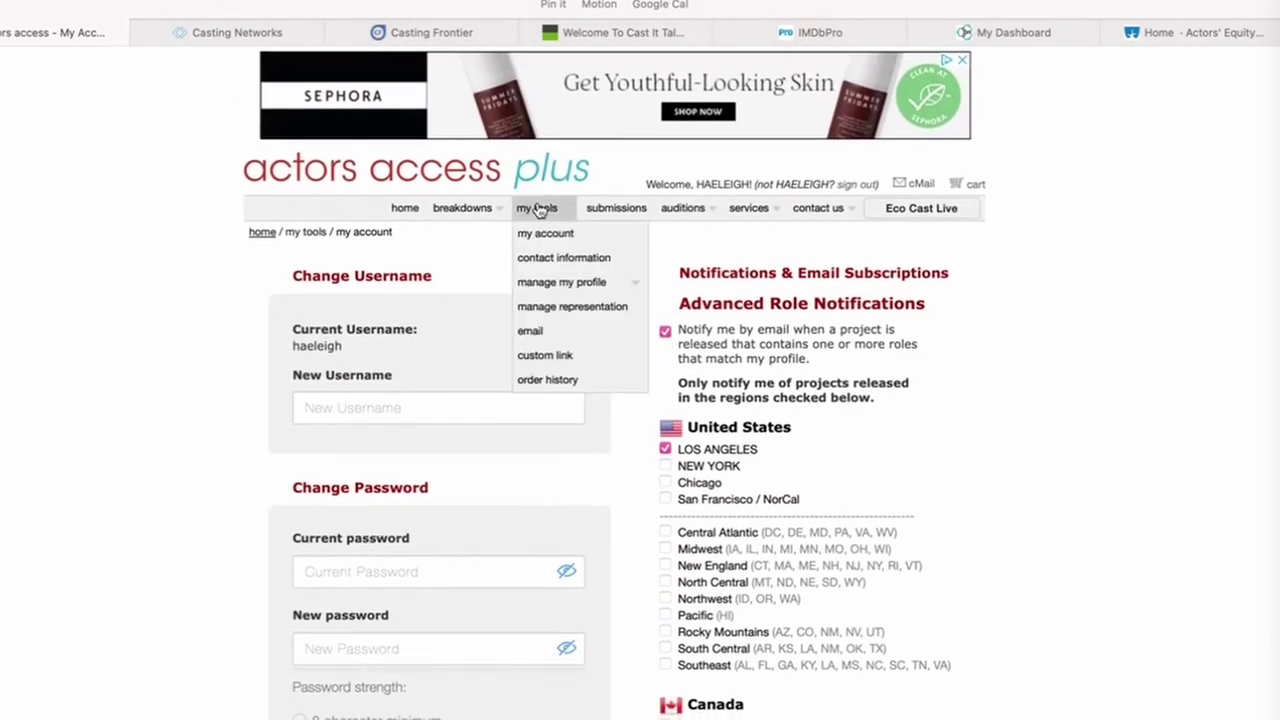
# Step: Open the contact information form unchanged, then go to the About Me profile page
pyautogui.click(543, 258)
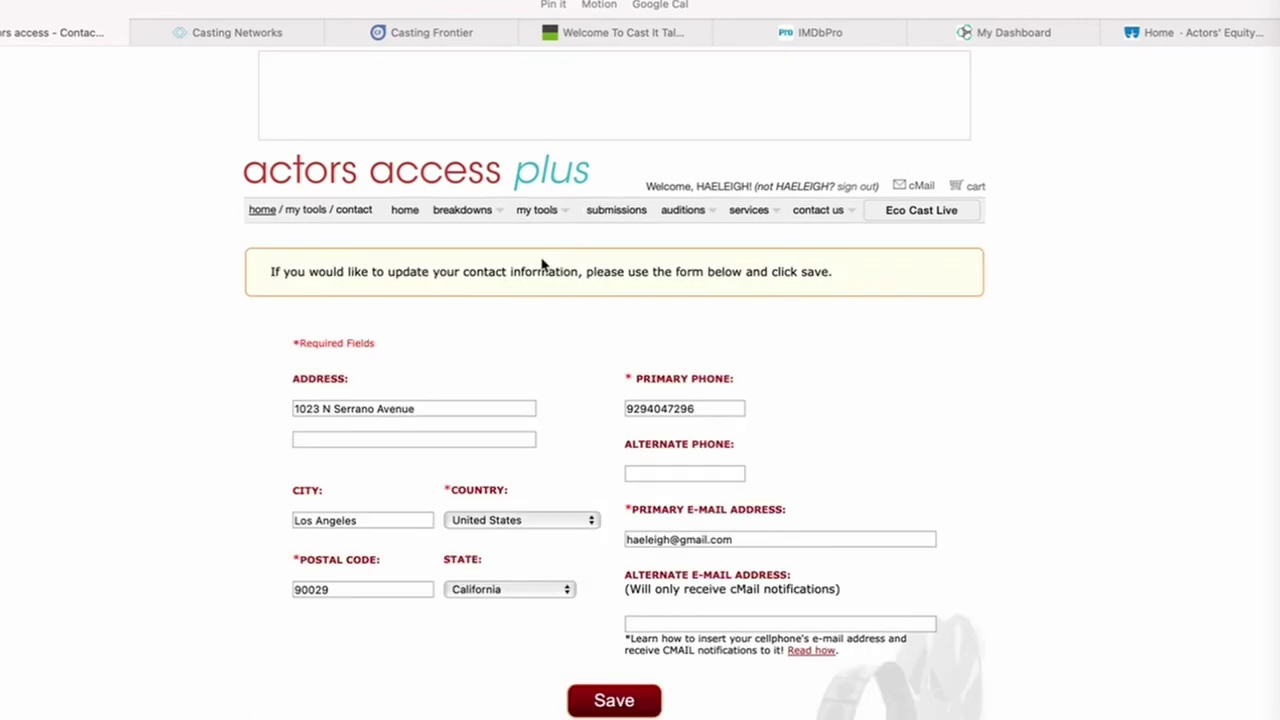
pyautogui.moveTo(536, 212)
pyautogui.moveTo(557, 286)
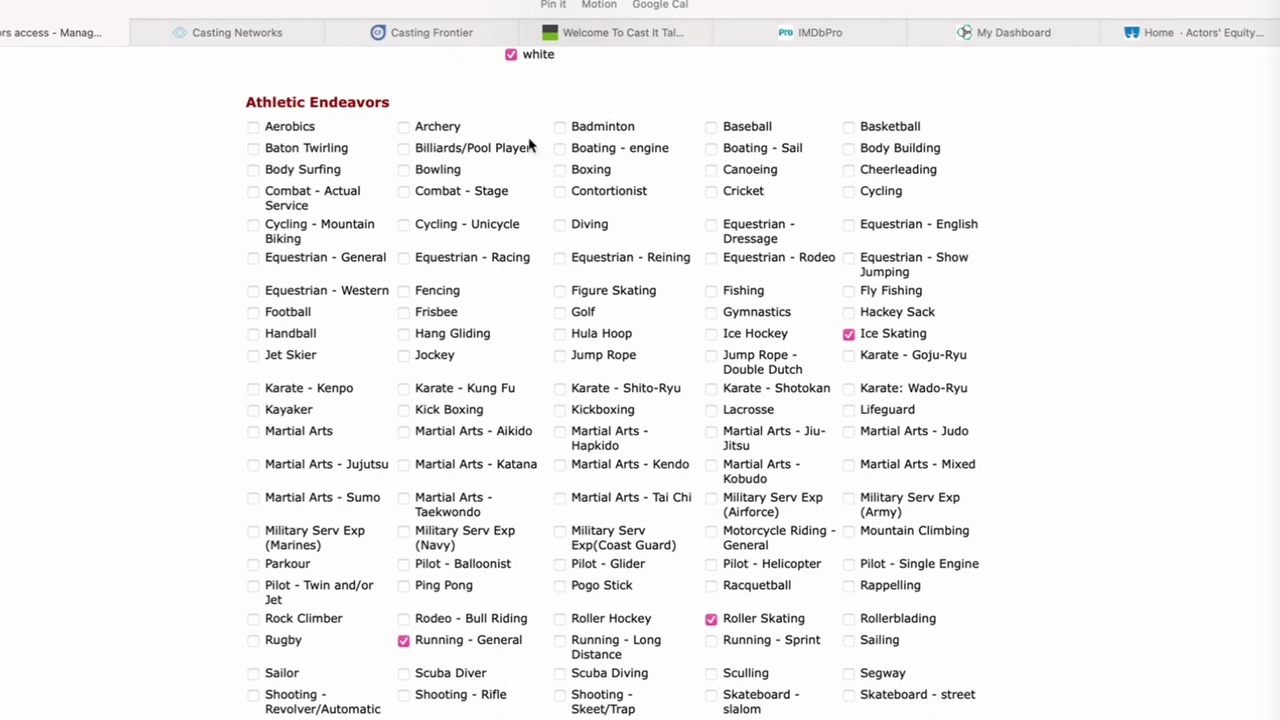
# Step: Scroll through the About Me Athletic Endeavors and Performance Skills, then show the manage my profile submenu
pyautogui.scroll(-10, 1042, 434)
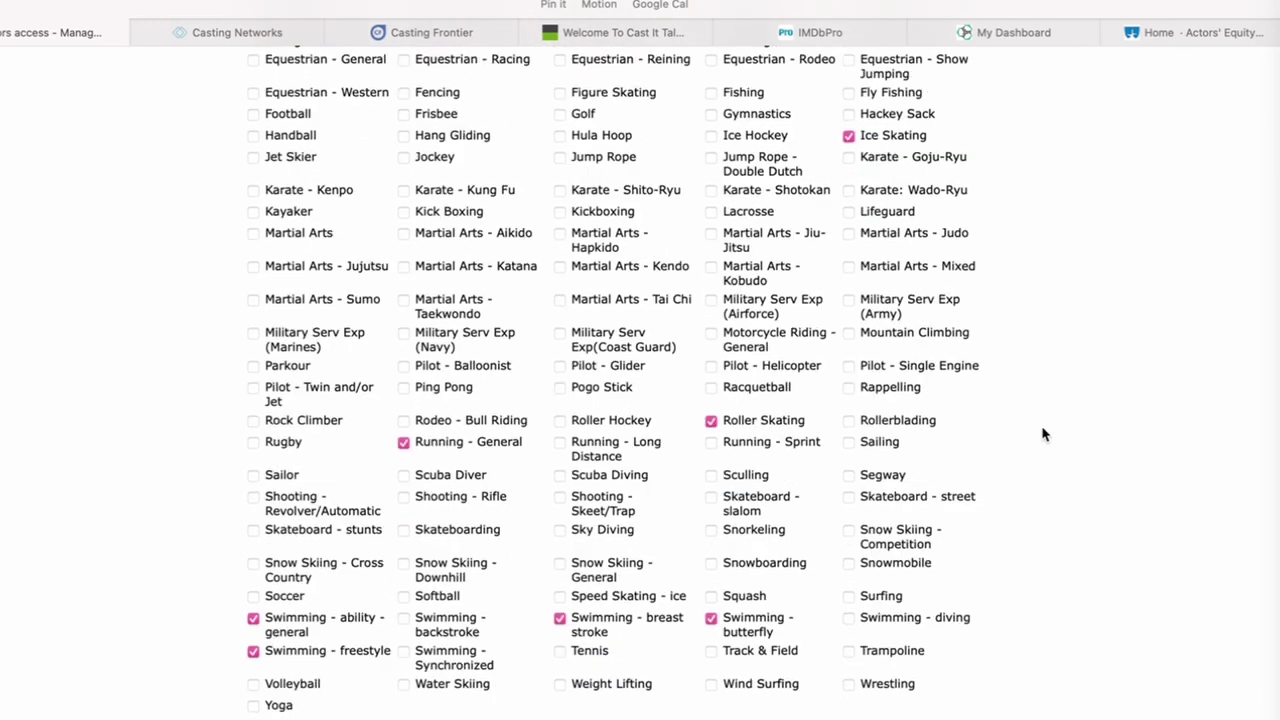
pyautogui.scroll(-5, 1042, 434)
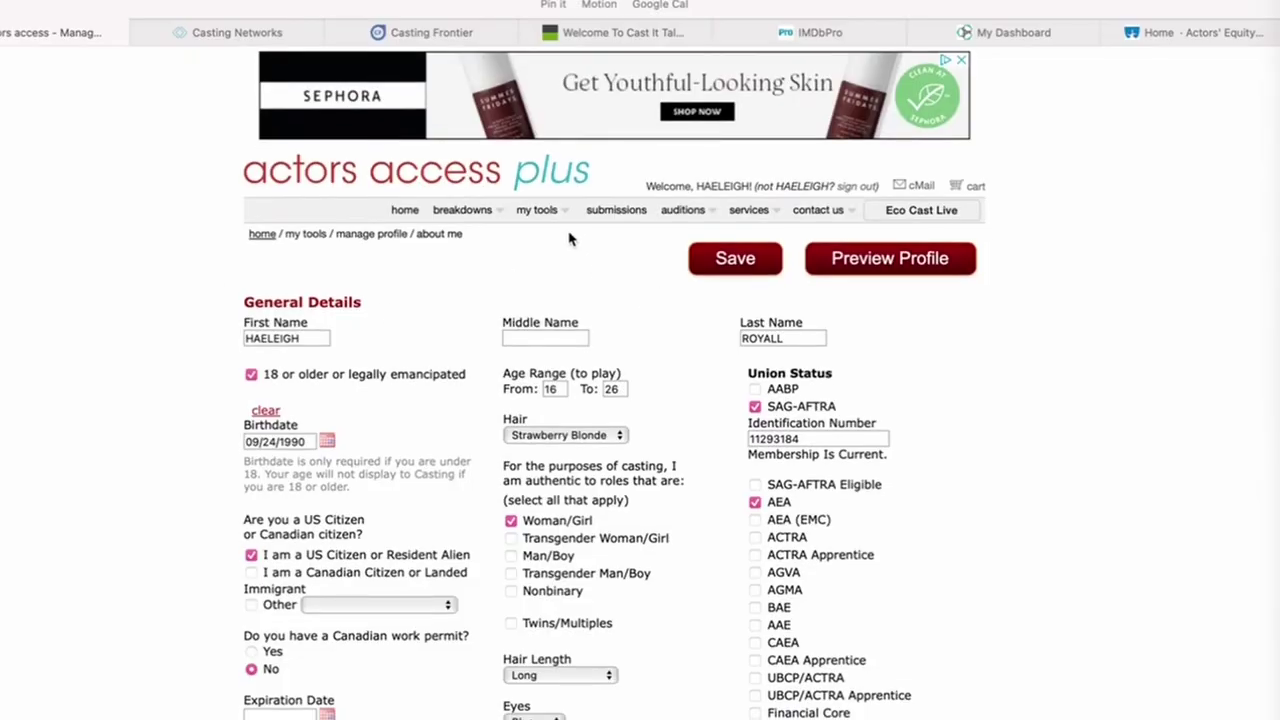
pyautogui.moveTo(549, 212)
pyautogui.moveTo(562, 286)
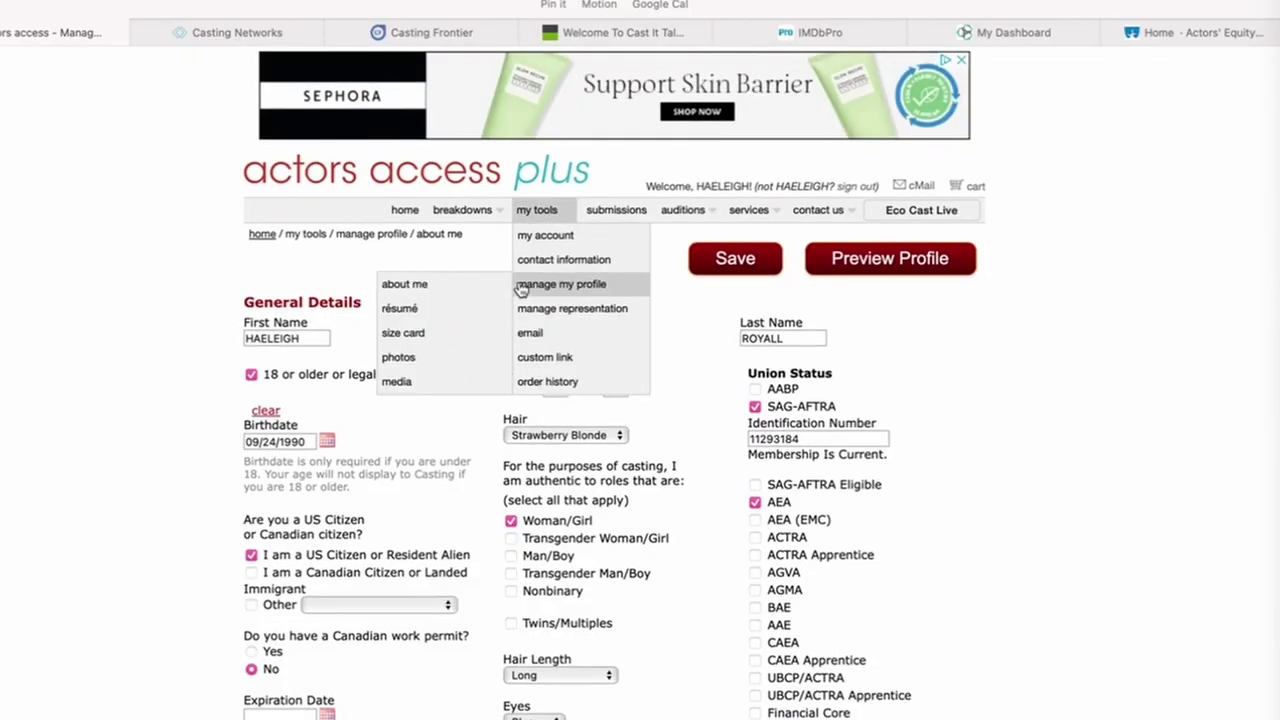
# Step: Open the résumé editor and review its Film, Theatre, Training entries and Professional Biography
pyautogui.click(418, 311)
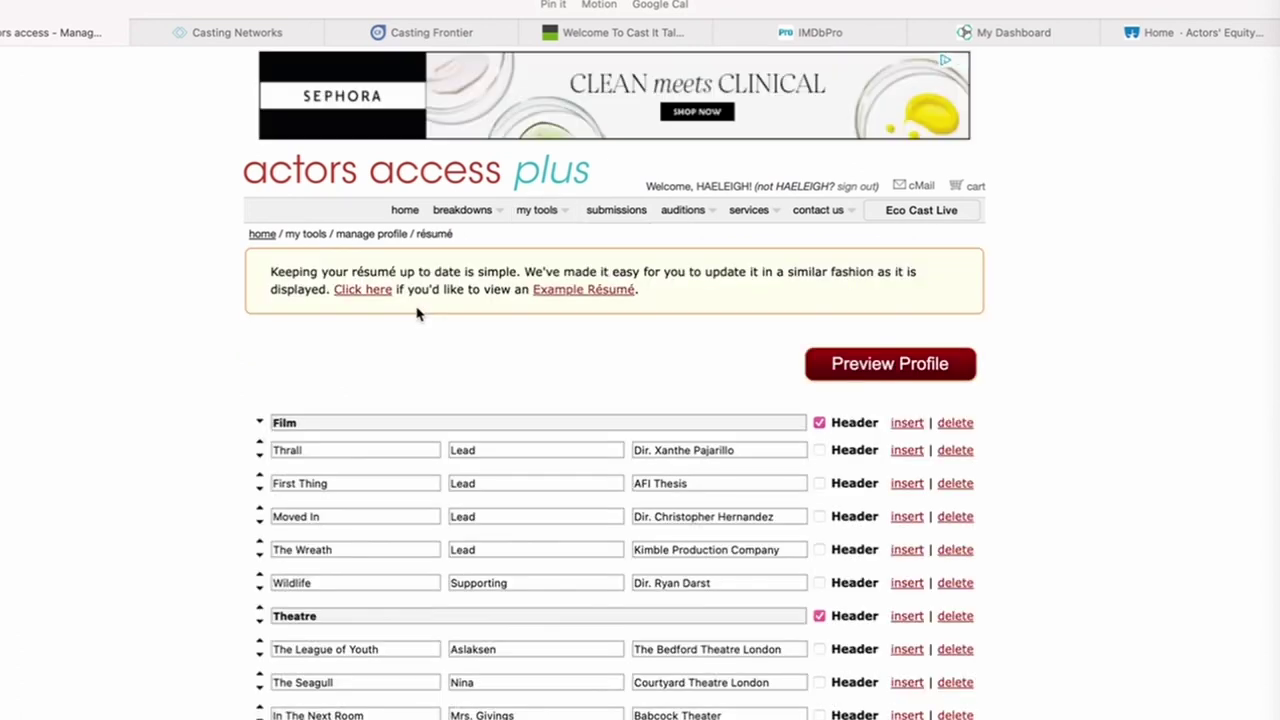
pyautogui.scroll(-3, 210, 450)
pyautogui.scroll(-8, 197, 517)
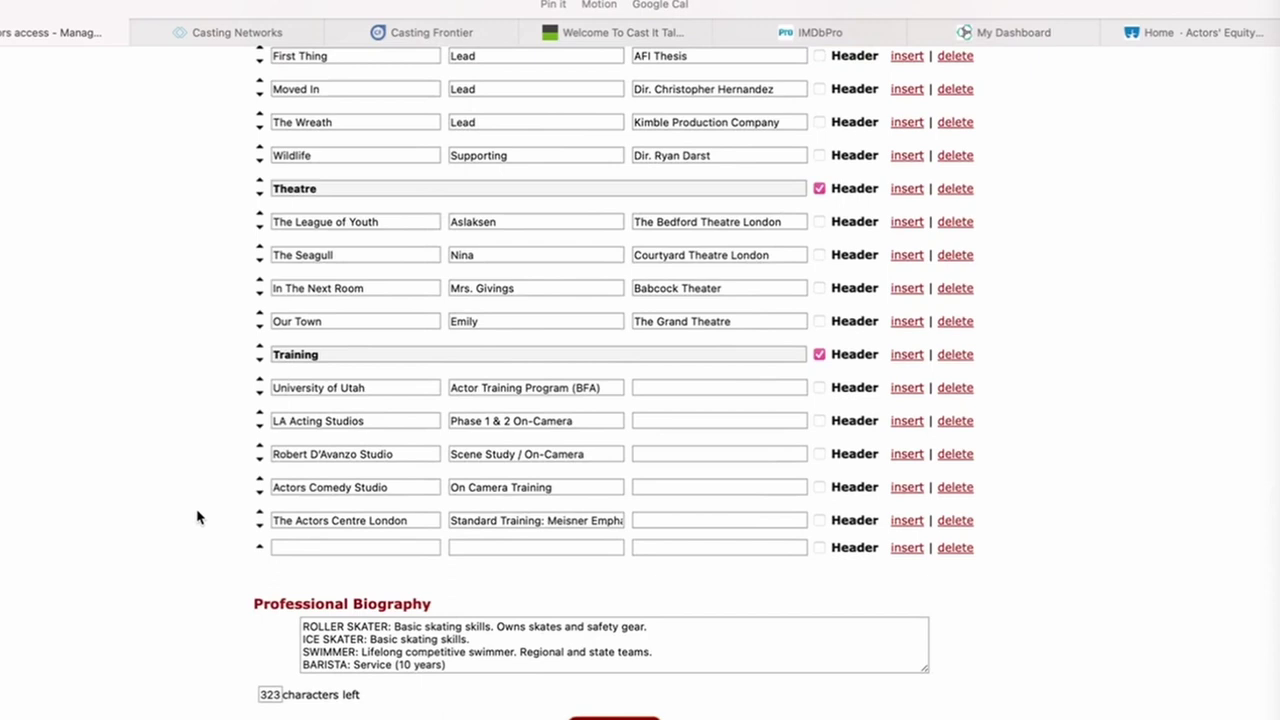
pyautogui.scroll(4, 197, 517)
pyautogui.scroll(-4, 197, 517)
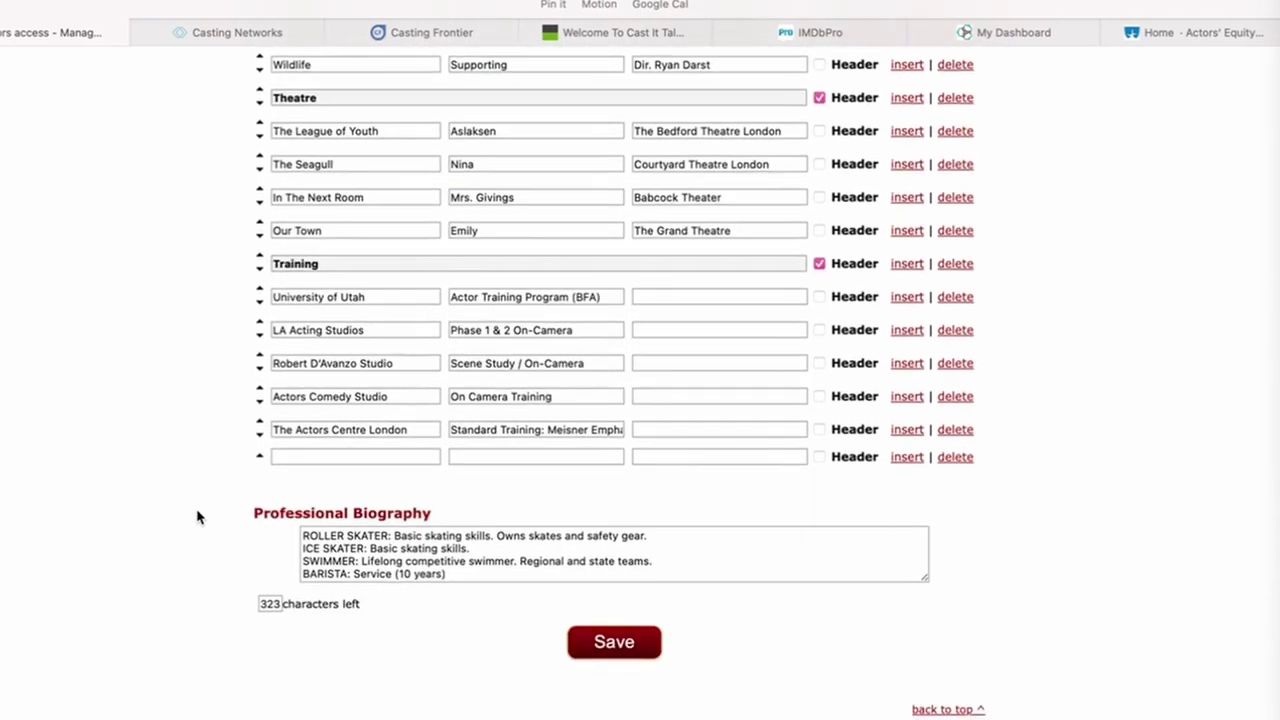
pyautogui.scroll(4, 197, 517)
pyautogui.scroll(6, 197, 517)
pyautogui.scroll(-5, 197, 514)
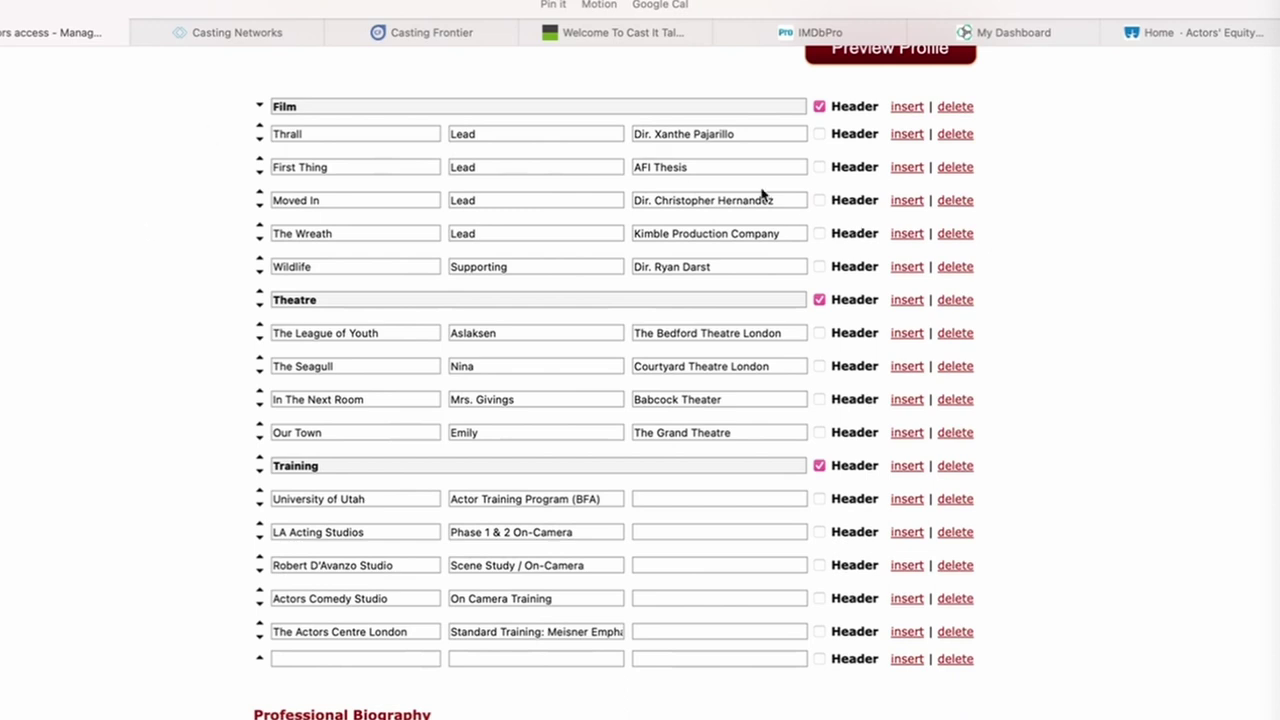
pyautogui.scroll(-5, 76, 396)
pyautogui.scroll(7, 76, 396)
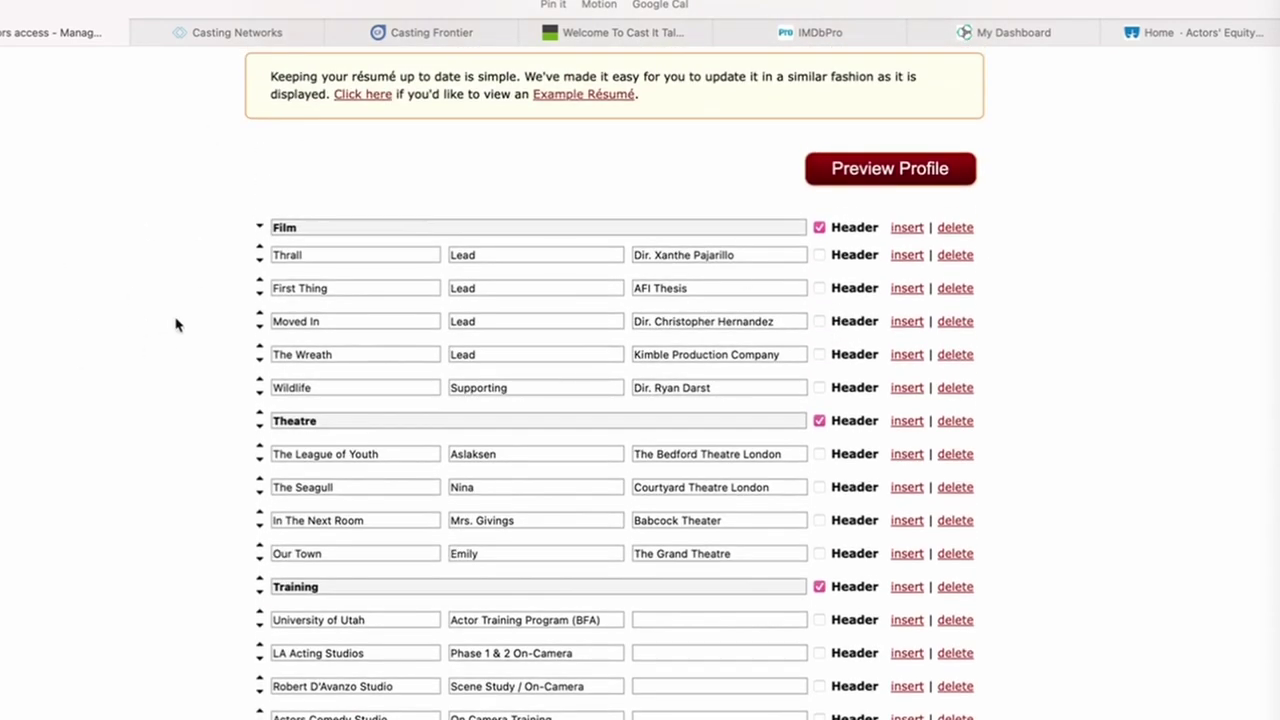
pyautogui.scroll(4, 178, 321)
pyautogui.scroll(-7, 178, 321)
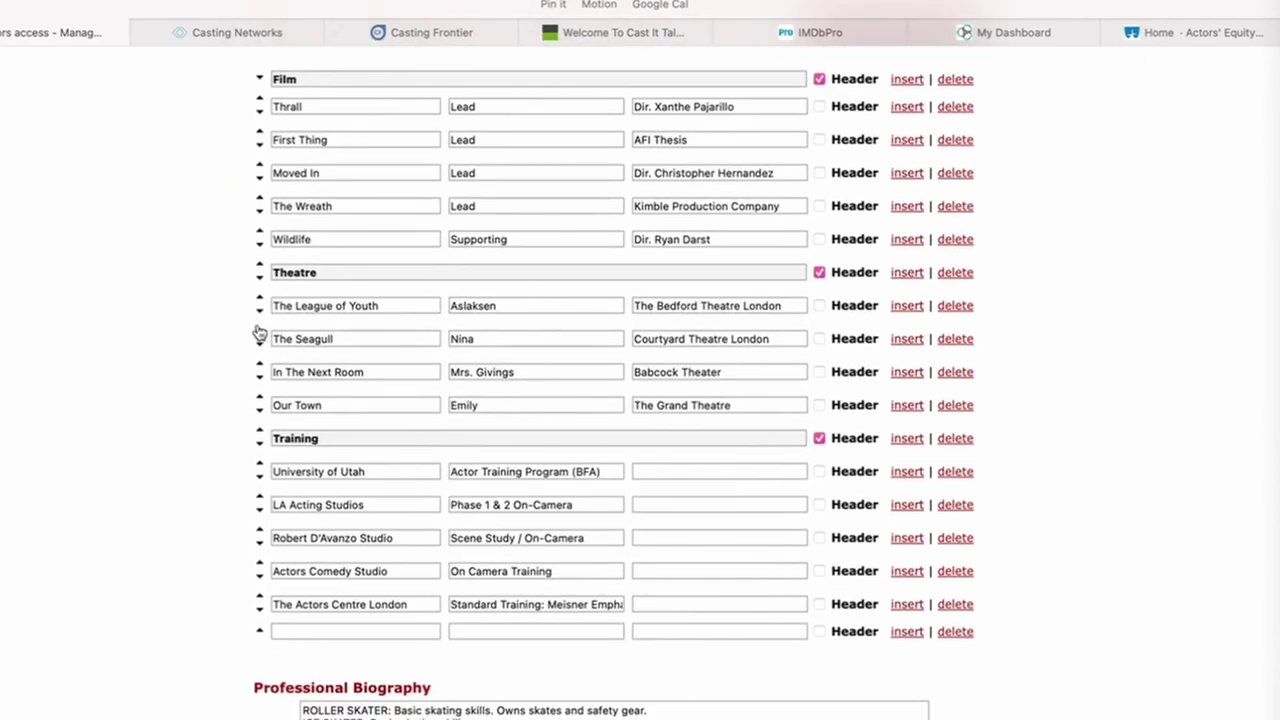
pyautogui.scroll(7, 257, 369)
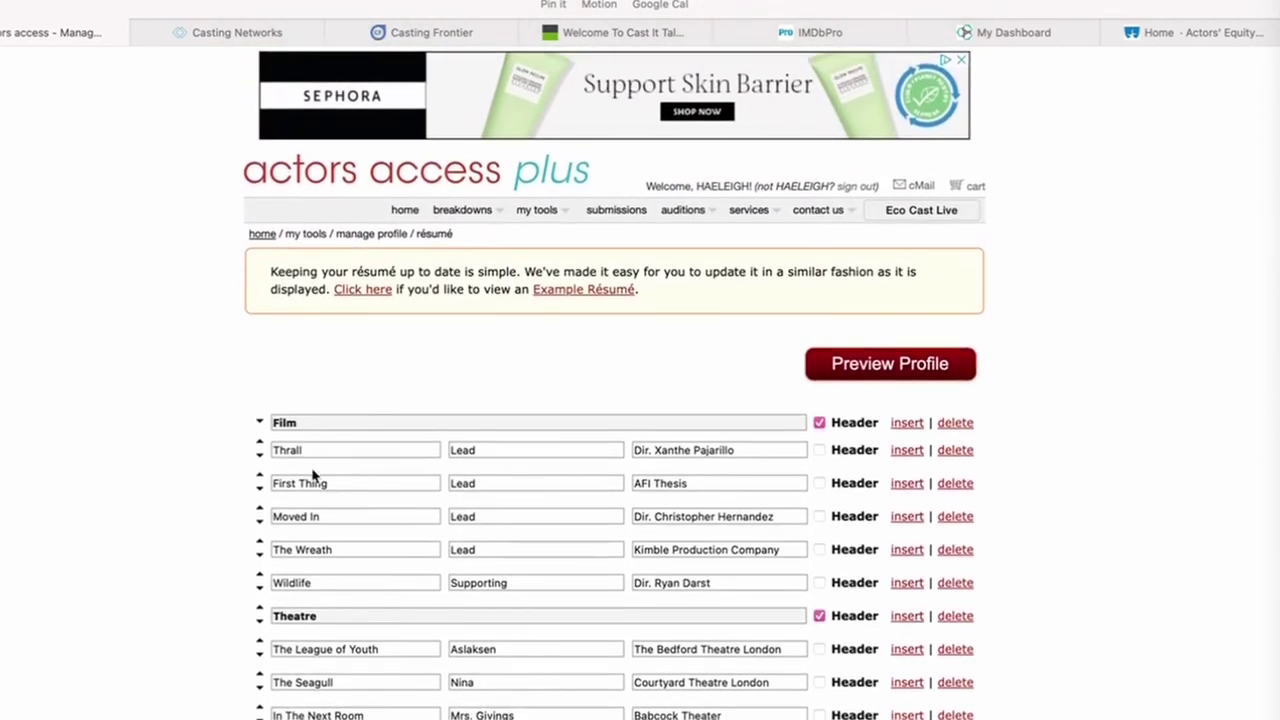
pyautogui.scroll(-8, 313, 468)
pyautogui.scroll(1, 313, 468)
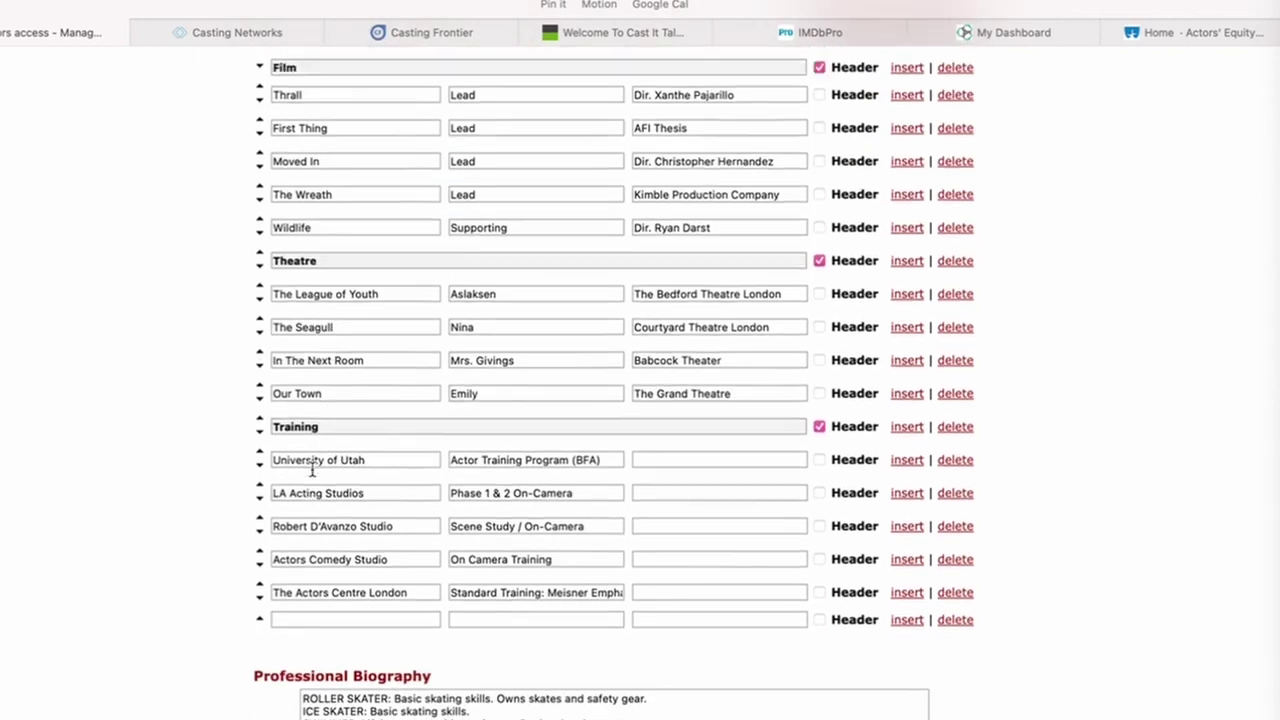
pyautogui.scroll(-4, 314, 466)
pyautogui.scroll(11, 335, 298)
pyautogui.scroll(-1, 335, 298)
pyautogui.moveTo(551, 228)
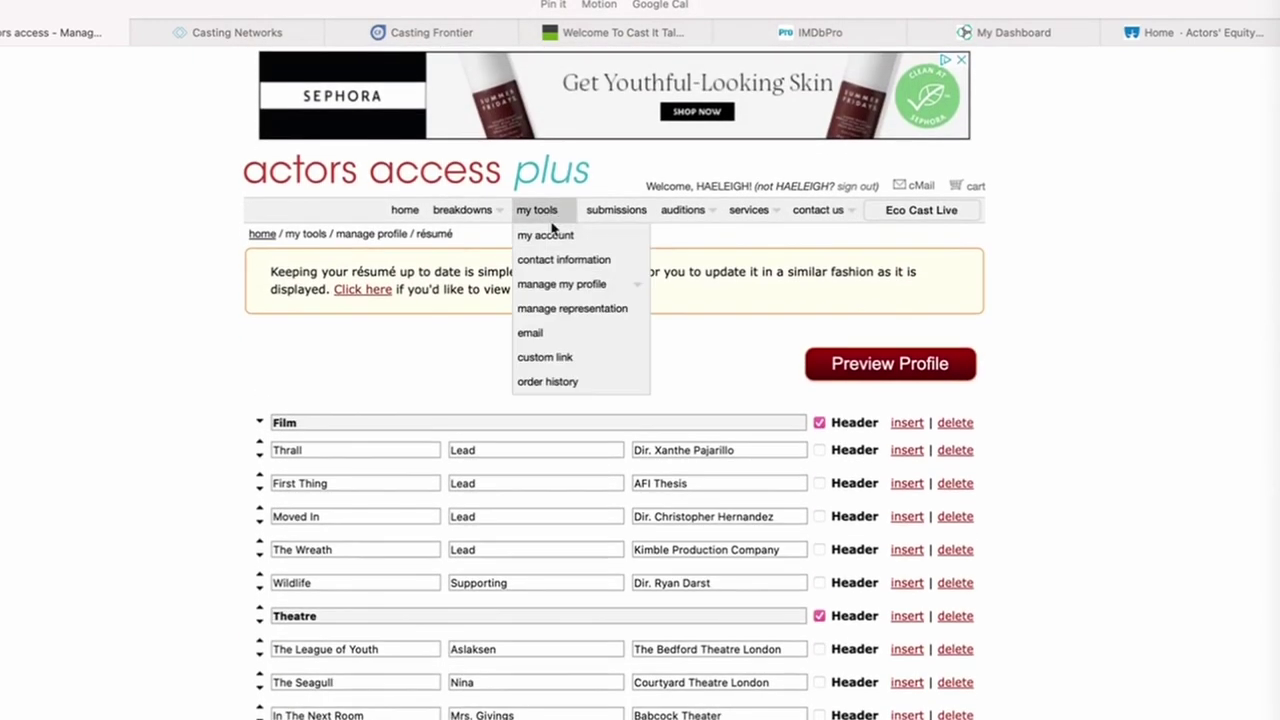
pyautogui.moveTo(560, 284)
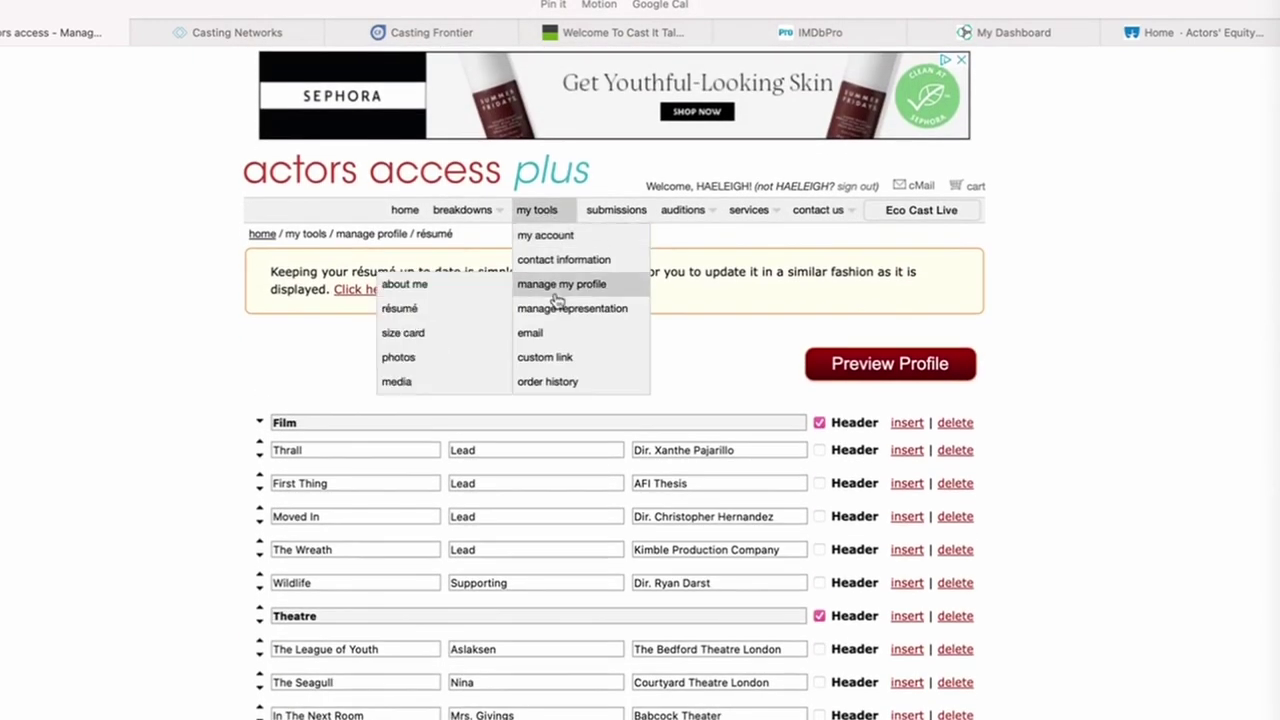
# Step: Open the profile photos page and scroll through each agency's photos
pyautogui.click(407, 358)
pyautogui.scroll(-10, 352, 492)
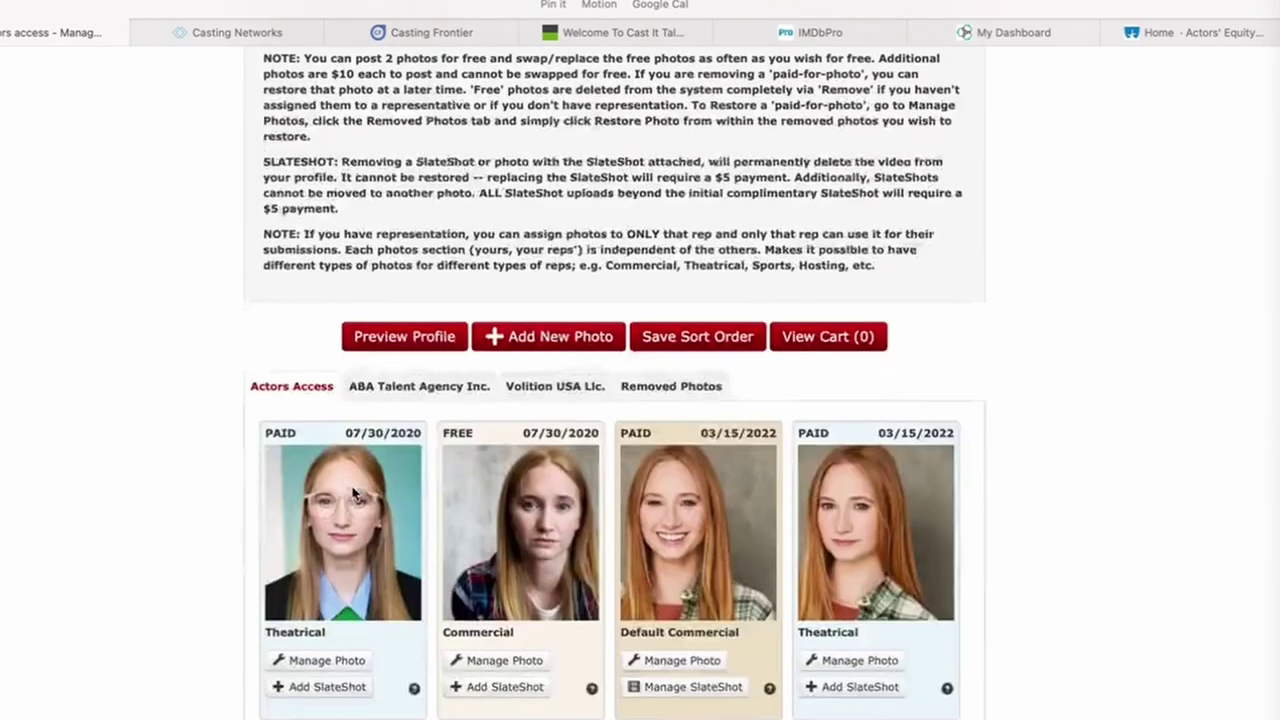
pyautogui.scroll(10, 331, 378)
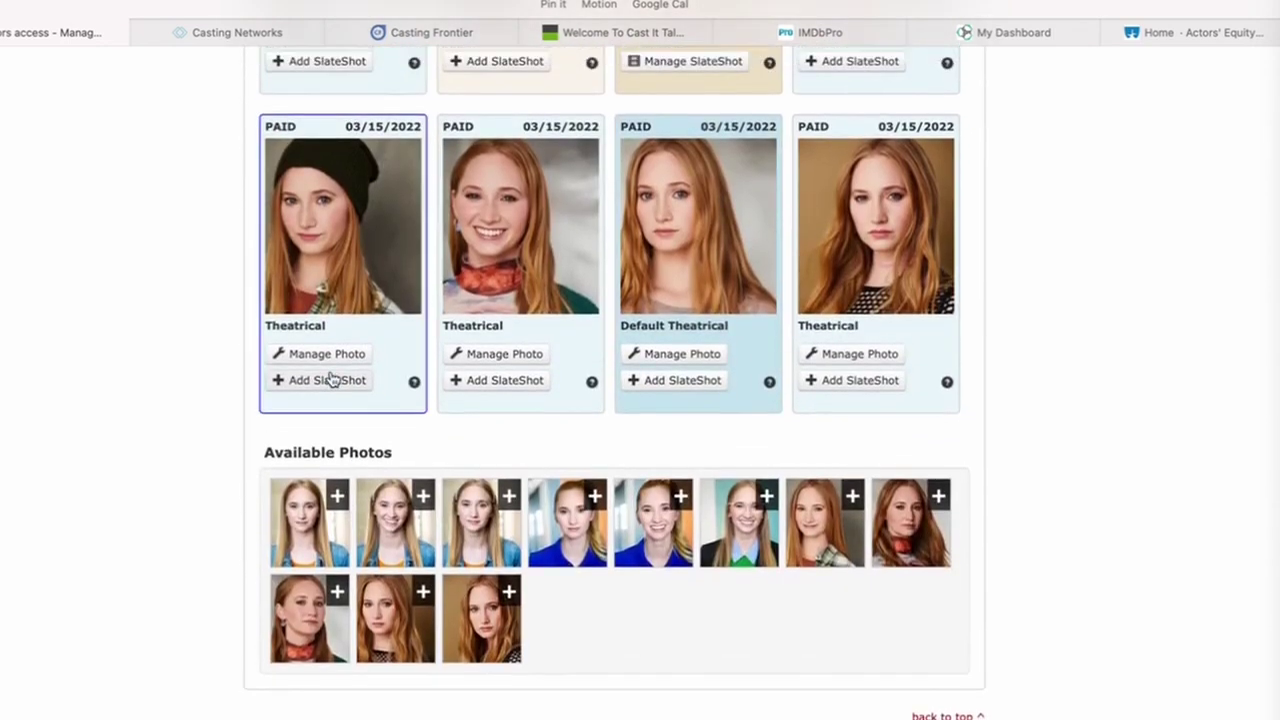
pyautogui.scroll(-8, 331, 378)
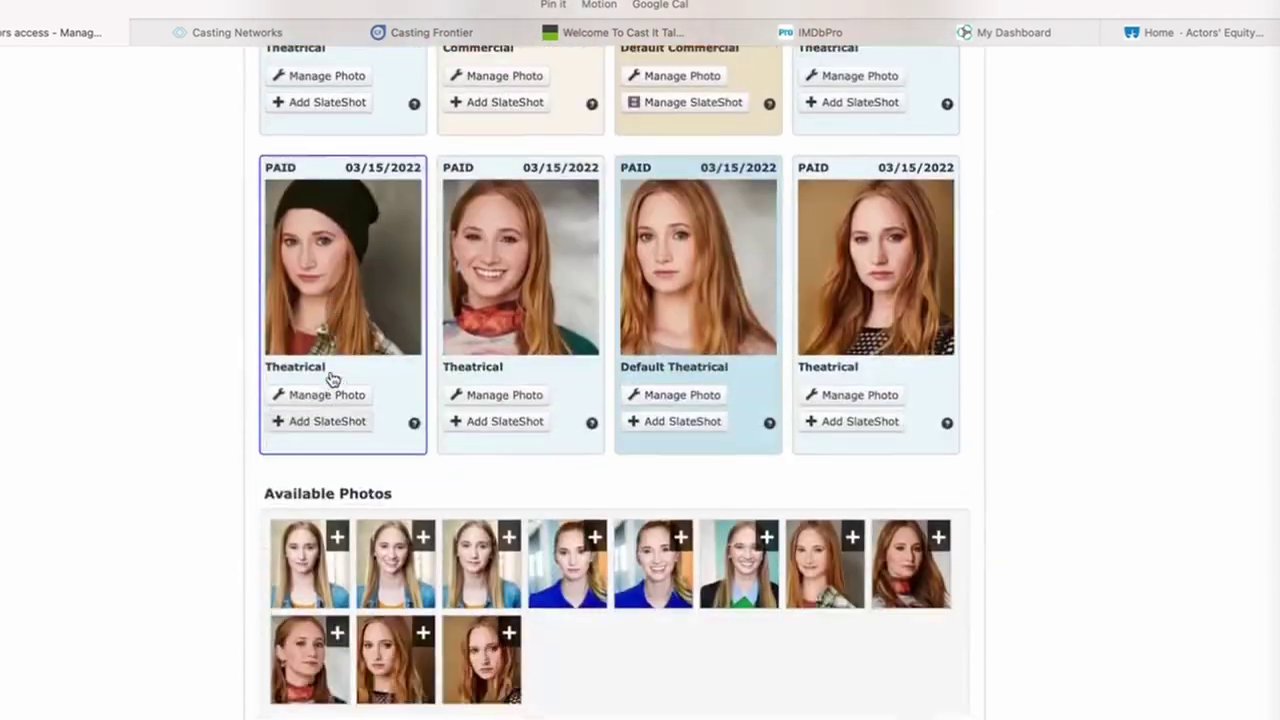
pyautogui.scroll(5, 331, 378)
pyautogui.scroll(-6, 331, 378)
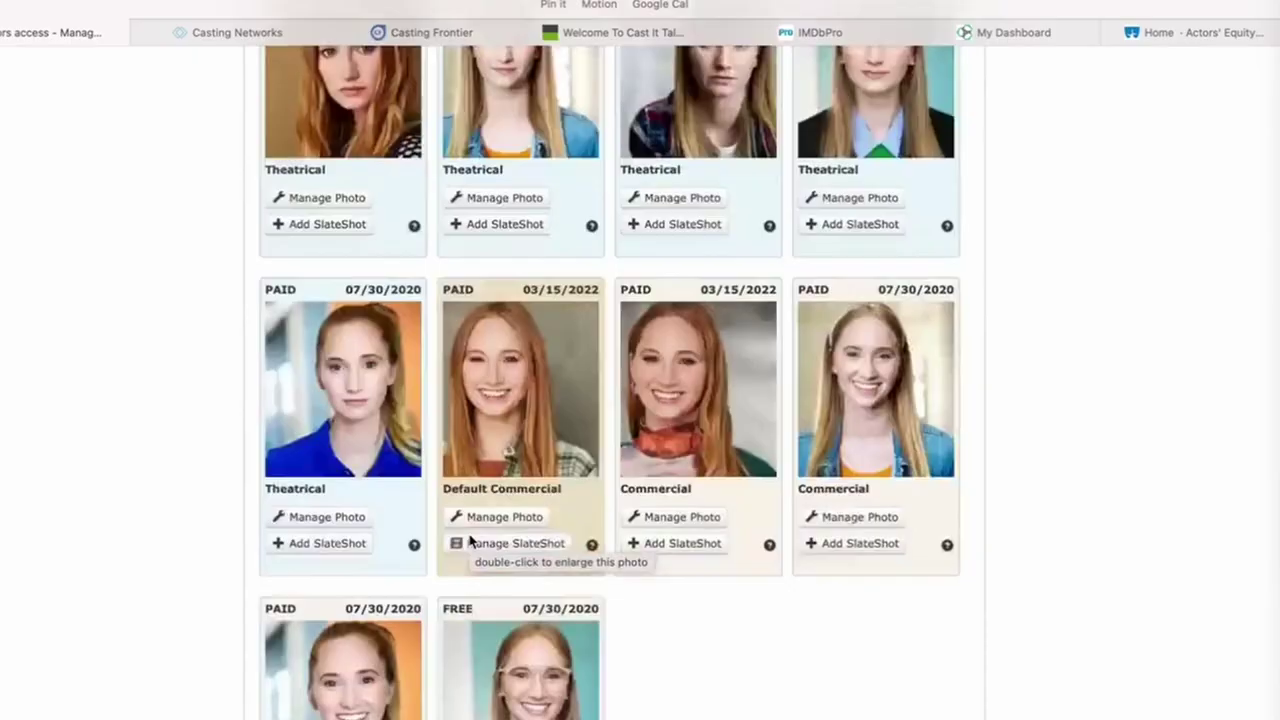
pyautogui.scroll(-4, 430, 530)
pyautogui.scroll(3, 380, 562)
pyautogui.scroll(10, 380, 562)
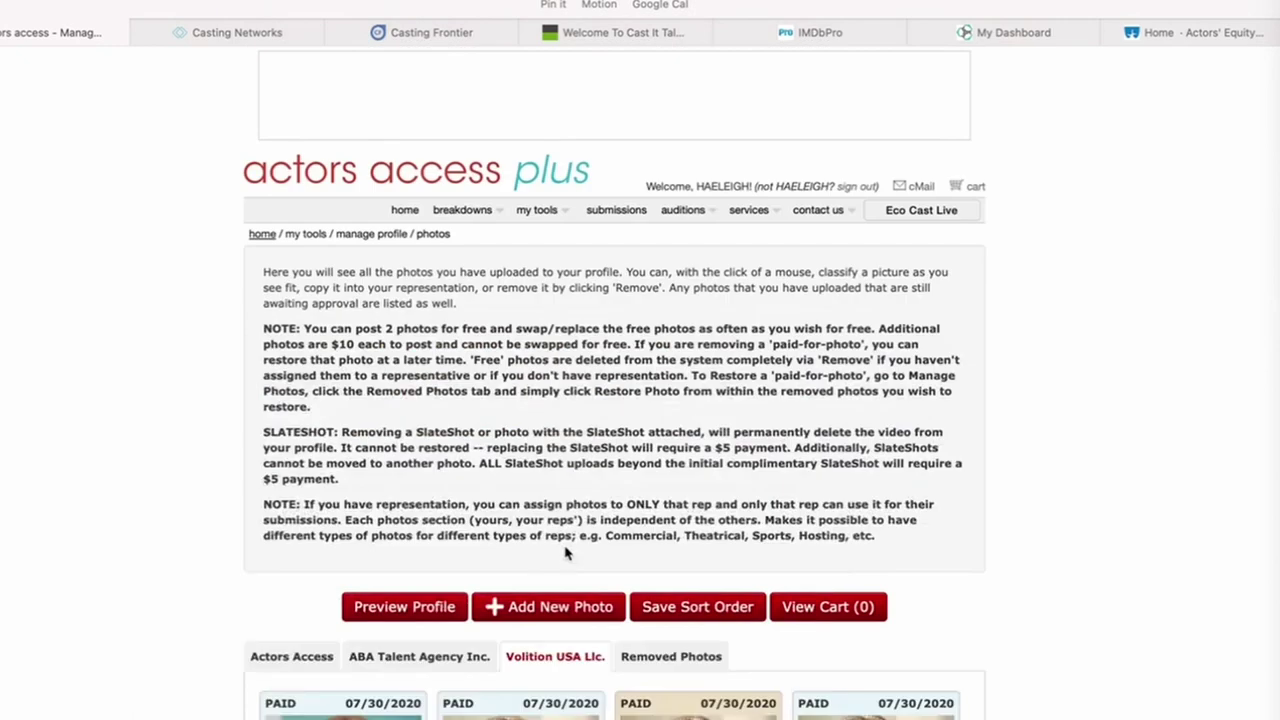
pyautogui.scroll(-10, 566, 555)
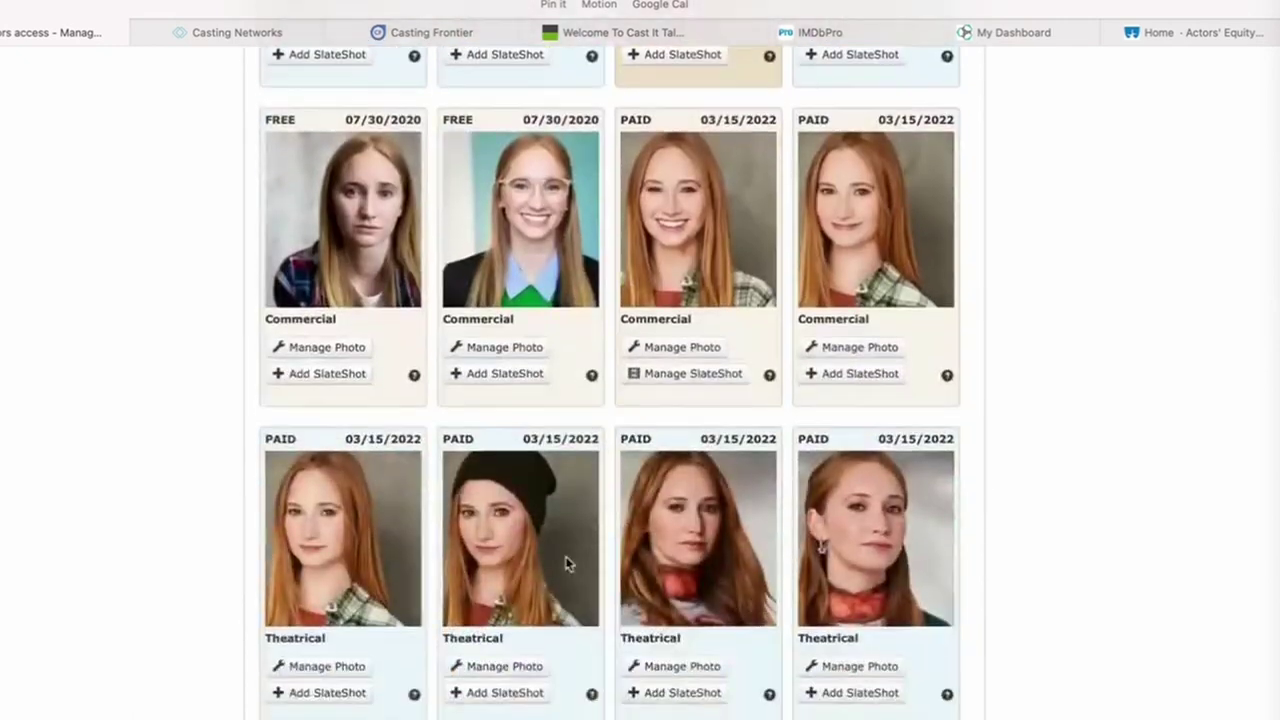
pyautogui.scroll(-4, 566, 563)
pyautogui.scroll(10, 566, 560)
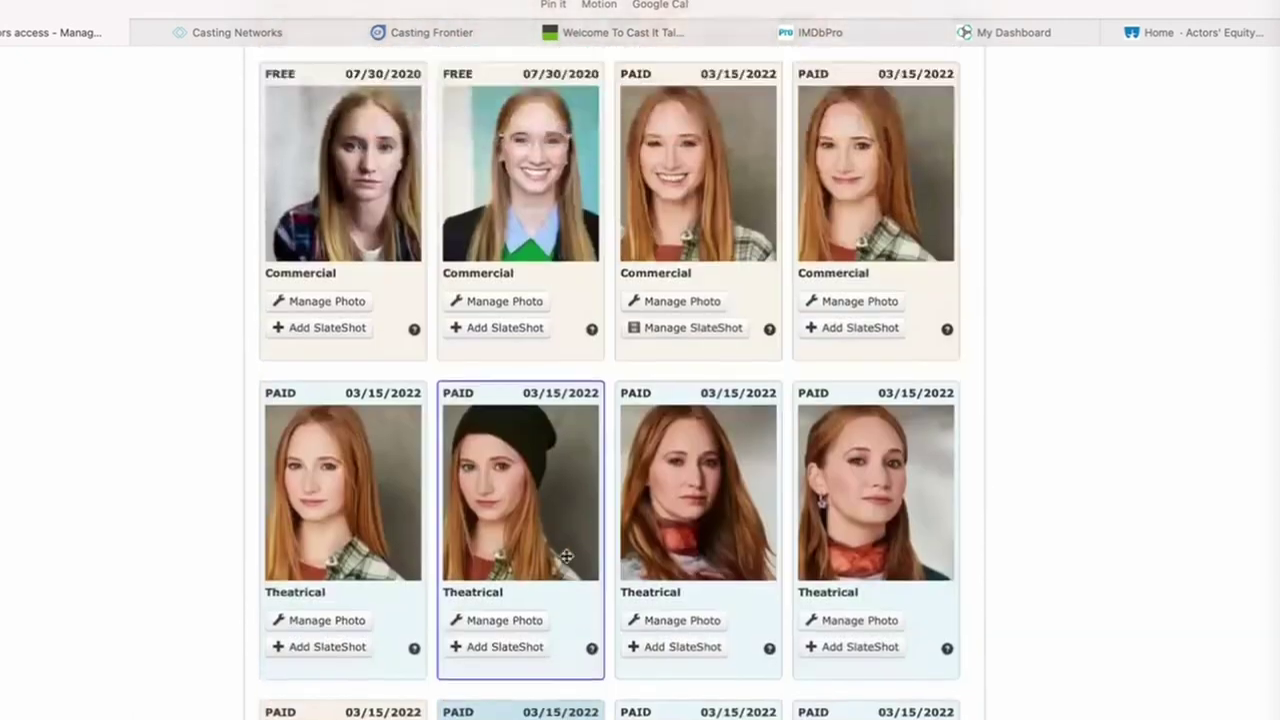
pyautogui.scroll(5, 566, 556)
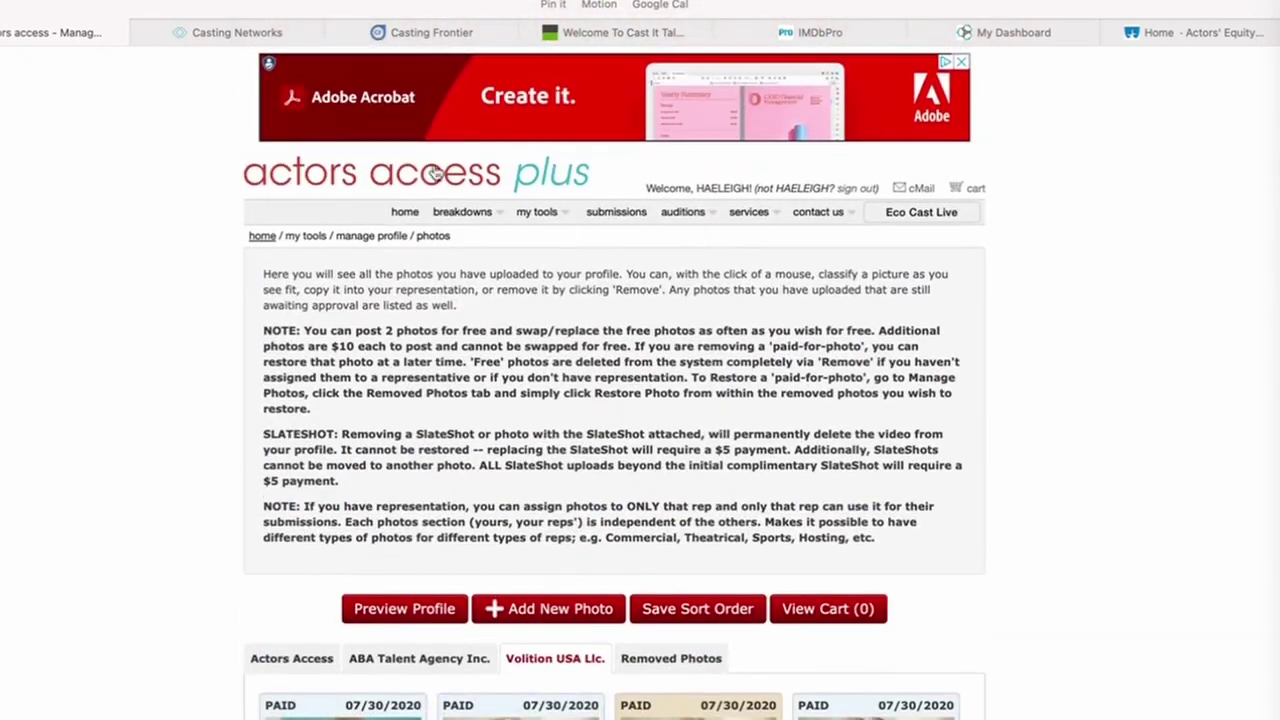
# Step: Show the Removed Photos tab with its five paid 2020–2021 headshots
pyautogui.click(643, 657)
pyautogui.scroll(-9, 643, 657)
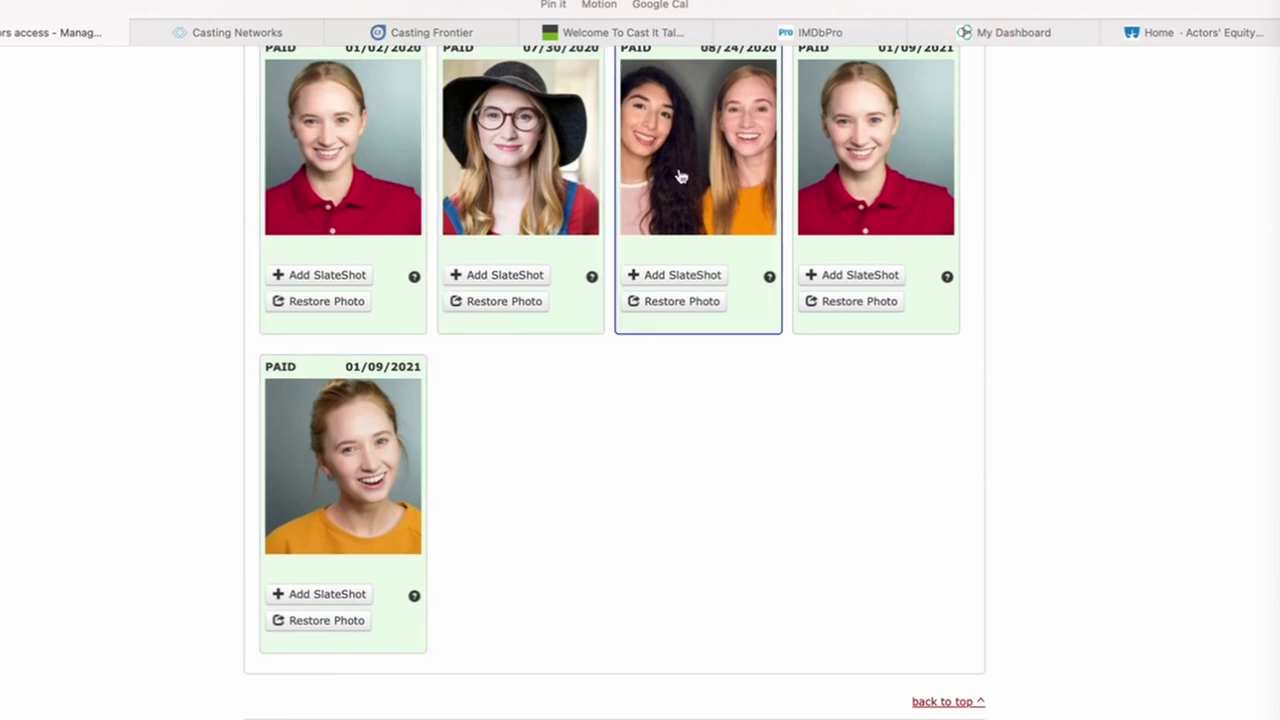
pyautogui.scroll(5, 551, 257)
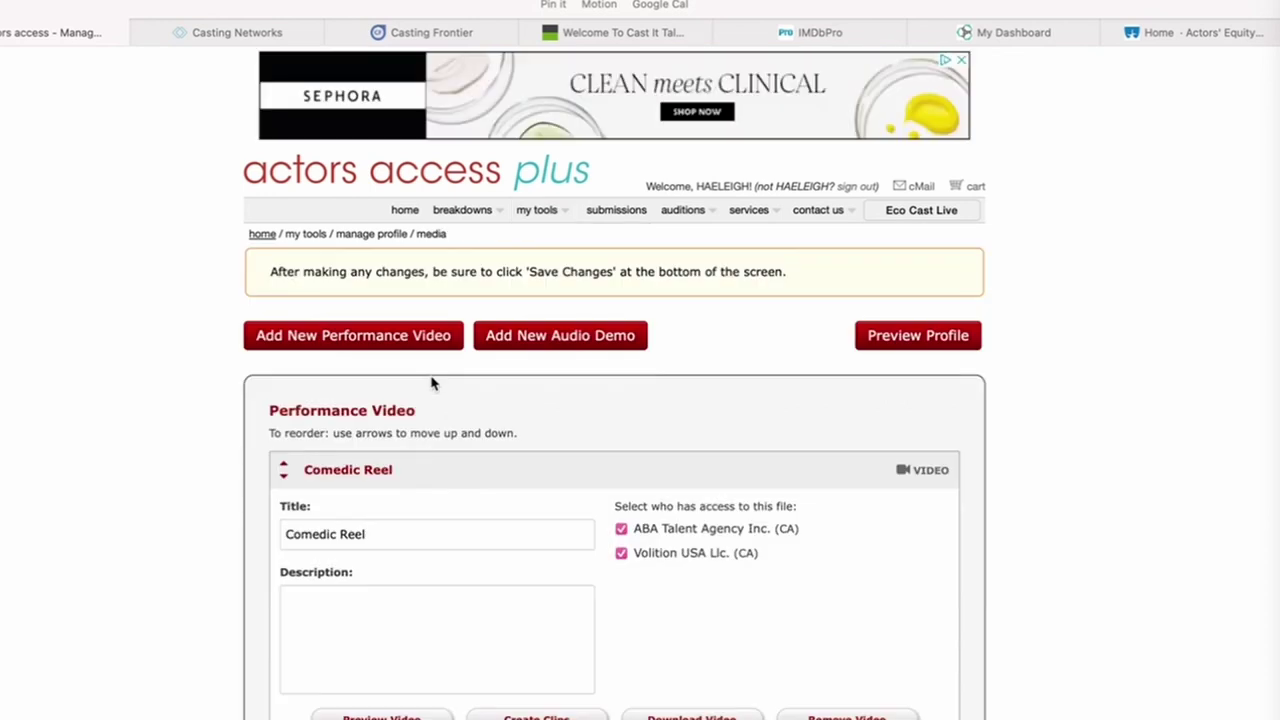
# Step: Scroll through the Comedic Reel, Quiet Conversation and Wildlife videos, then go to order history
pyautogui.scroll(-3, 432, 383)
pyautogui.scroll(-15, 432, 383)
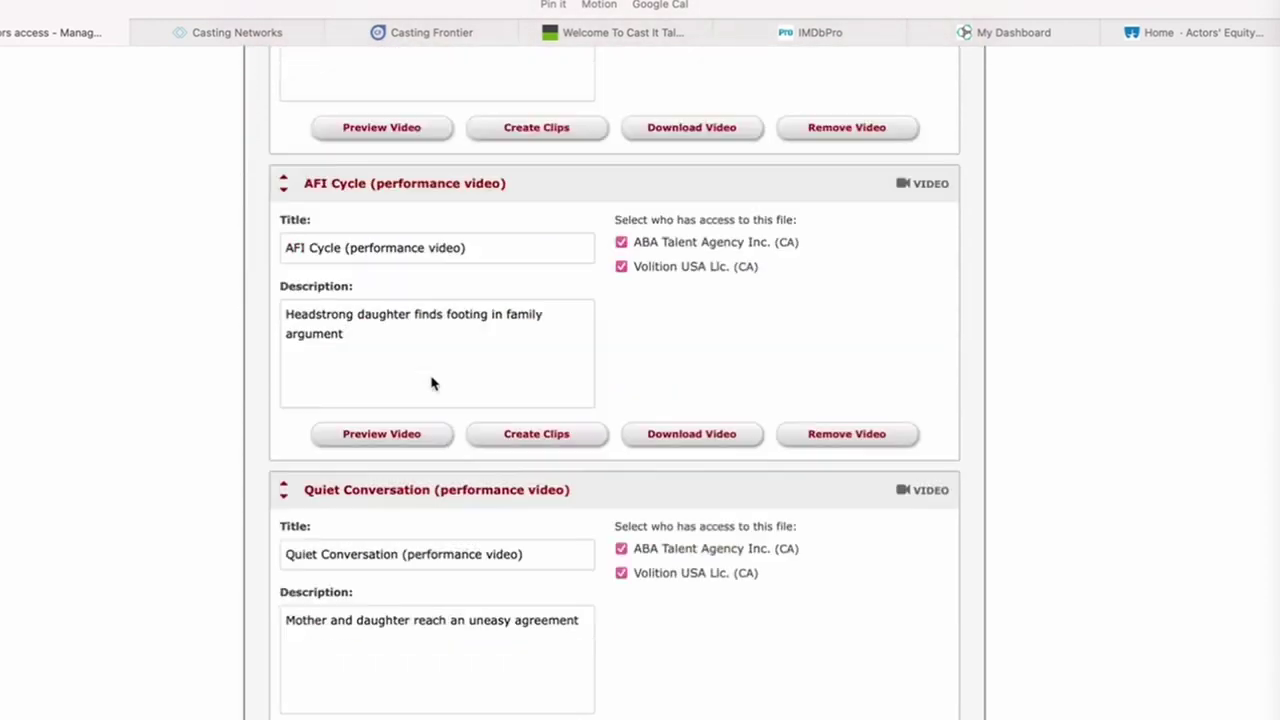
pyautogui.scroll(10, 432, 383)
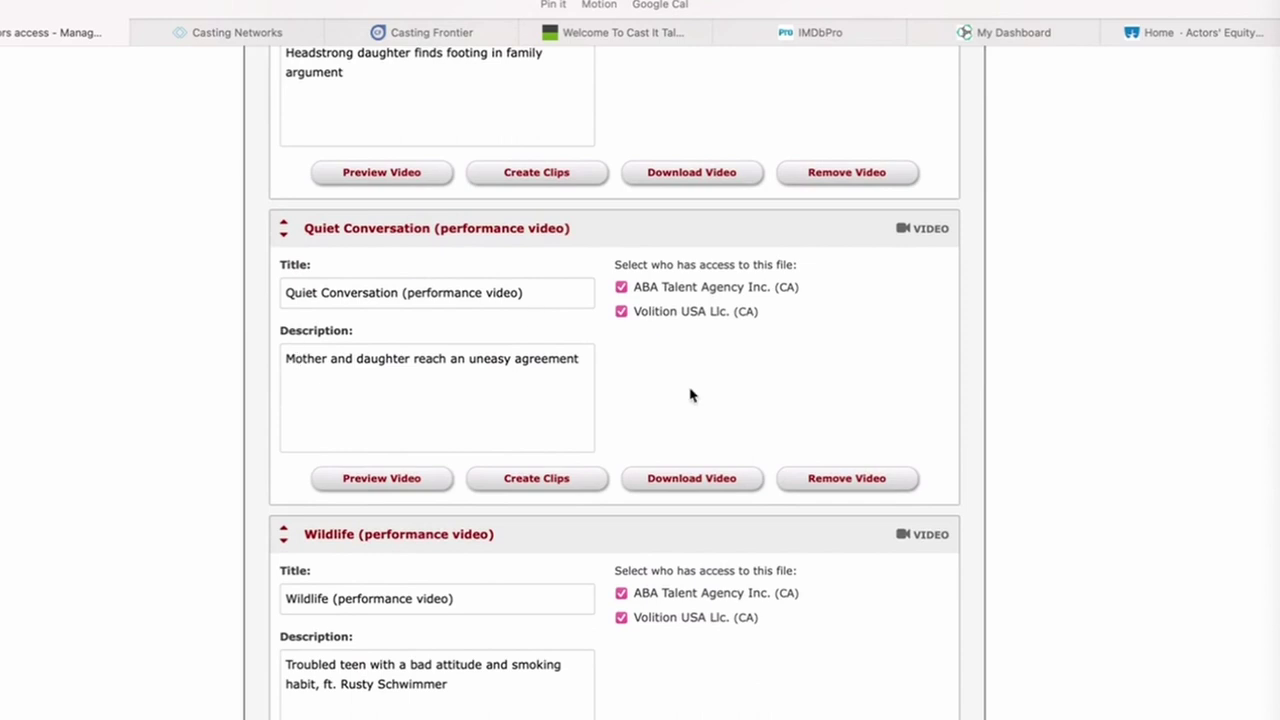
pyautogui.scroll(-10, 621, 412)
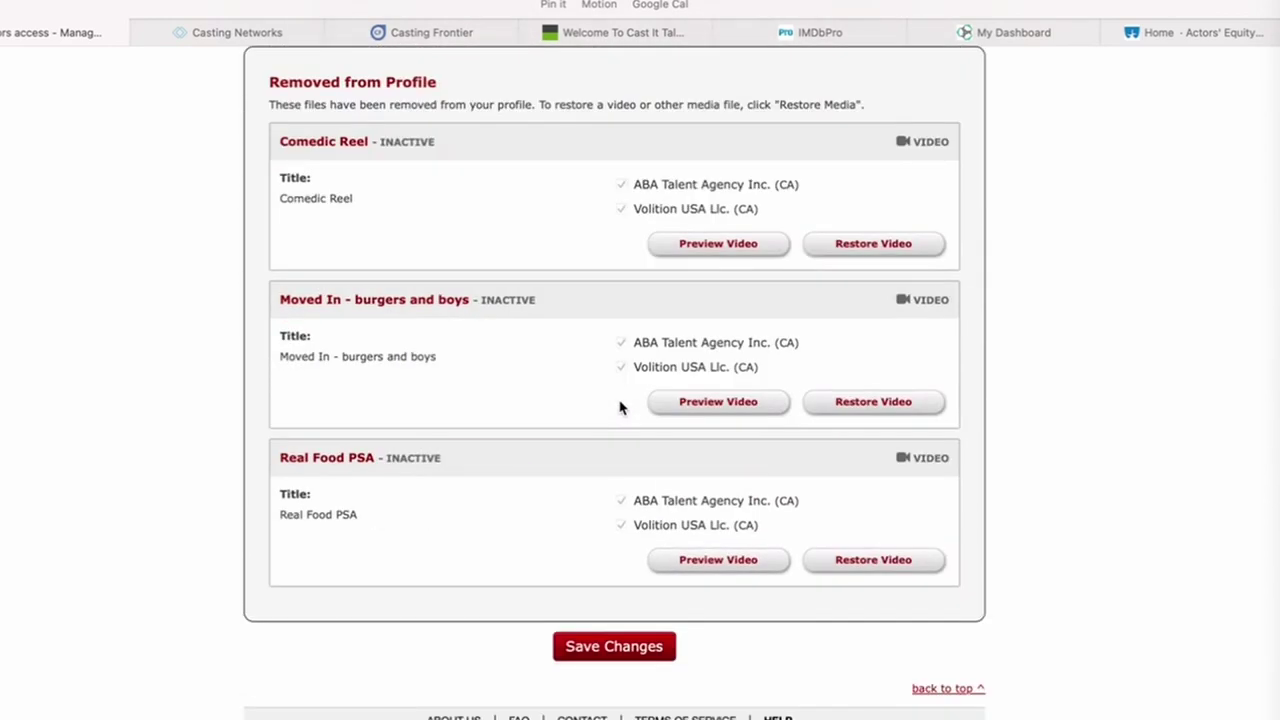
pyautogui.scroll(2, 620, 407)
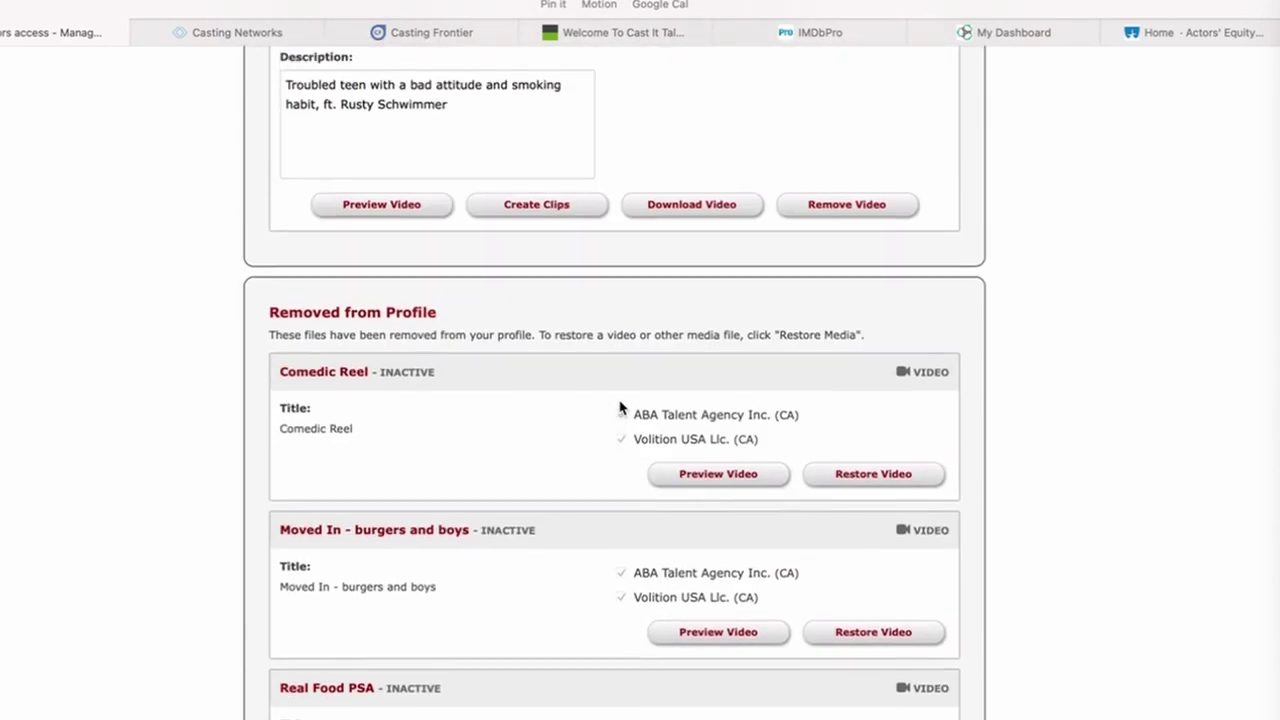
pyautogui.scroll(4, 435, 350)
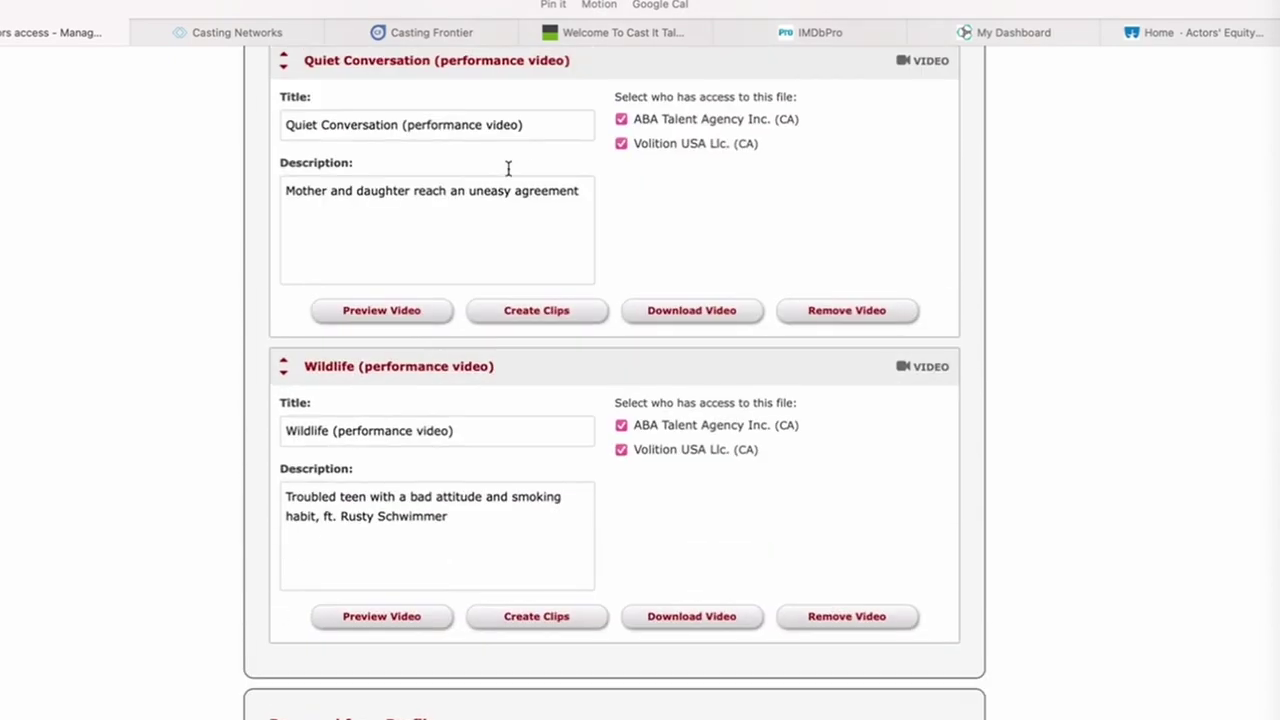
pyautogui.scroll(6, 520, 163)
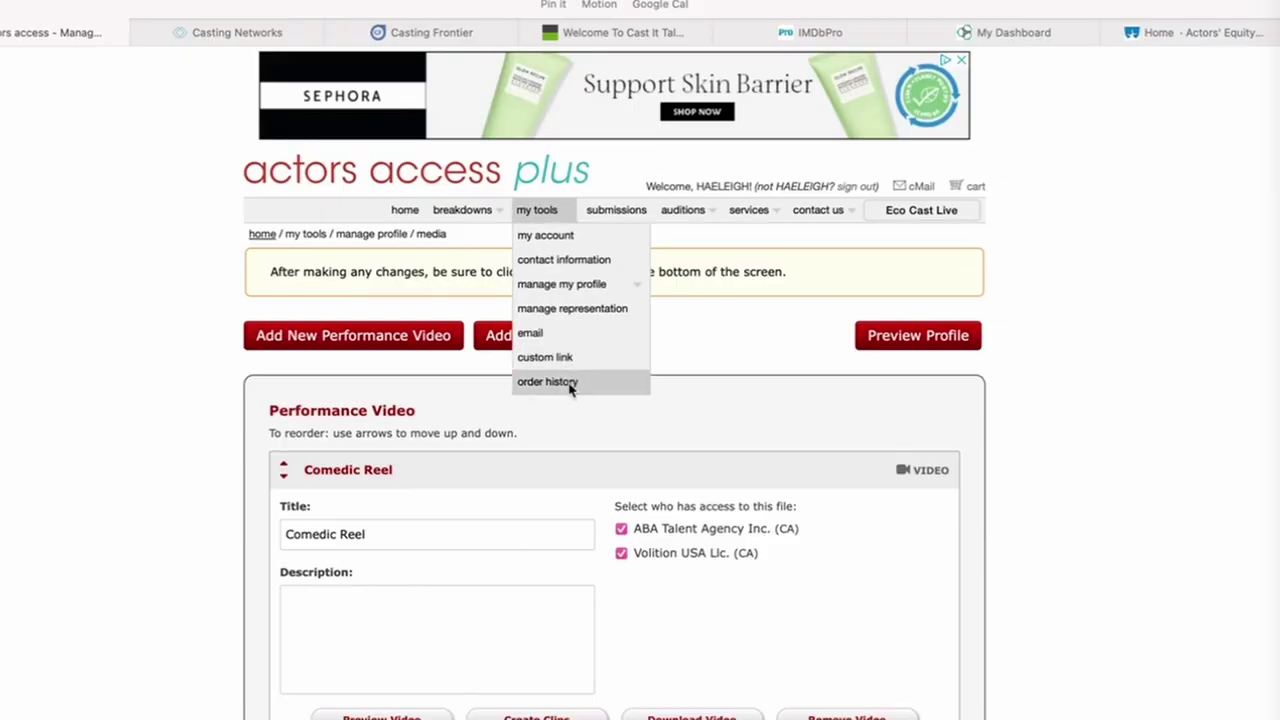
pyautogui.click(548, 382)
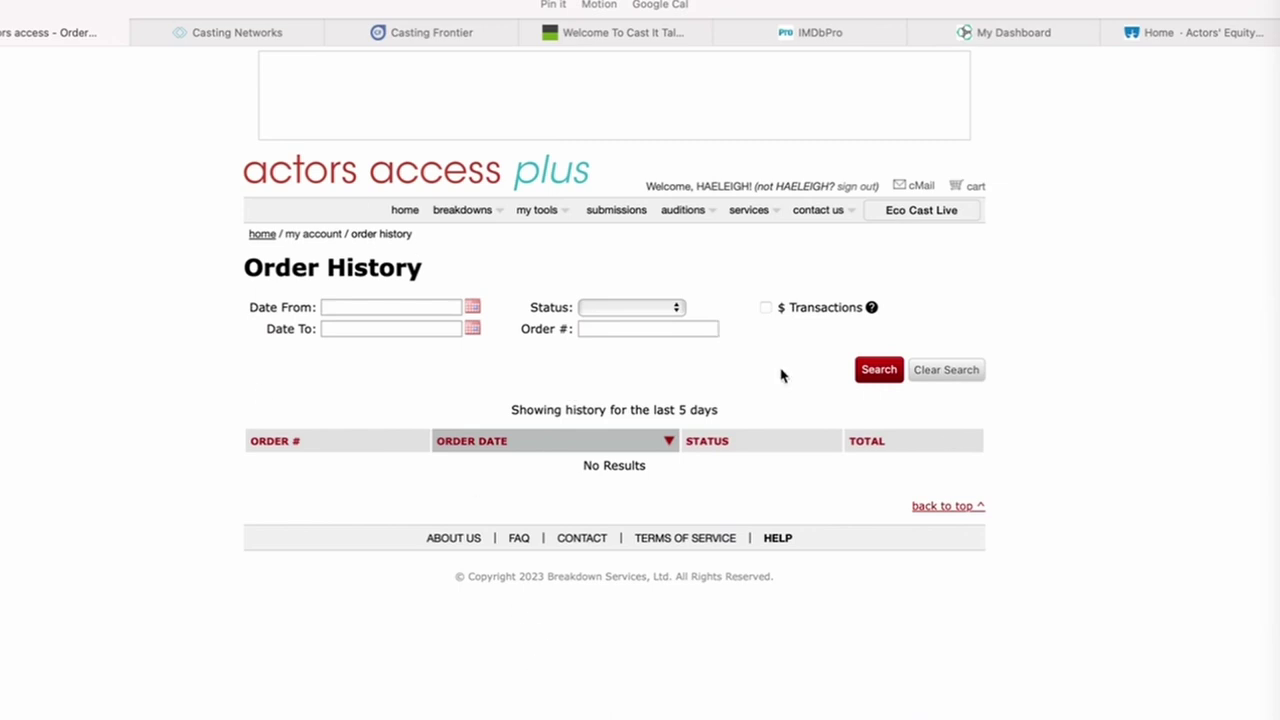
# Step: Search for orders dated from 05/01/2022 to 01/09/2023
pyautogui.click(472, 306)
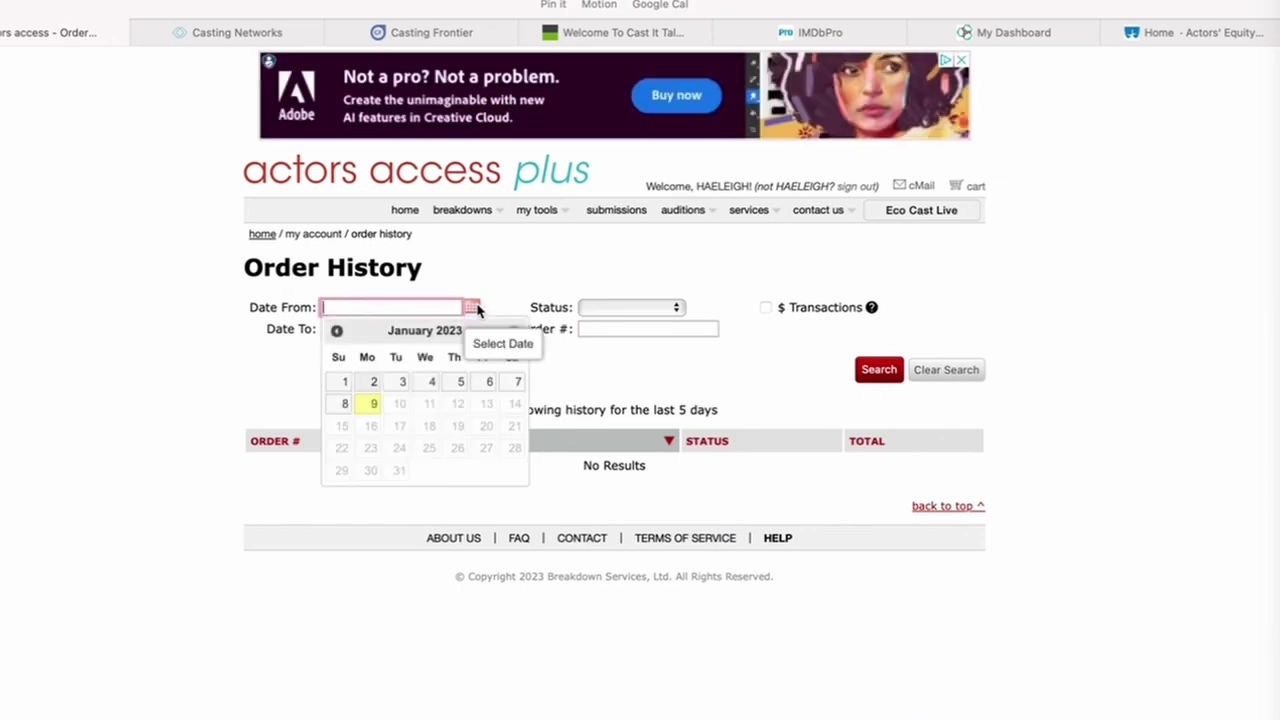
pyautogui.click(337, 331)
pyautogui.click(337, 331)
pyautogui.click(337, 331)
pyautogui.click(337, 331)
pyautogui.click(337, 331)
pyautogui.click(337, 331)
pyautogui.click(337, 331)
pyautogui.click(337, 331)
pyautogui.click(344, 382)
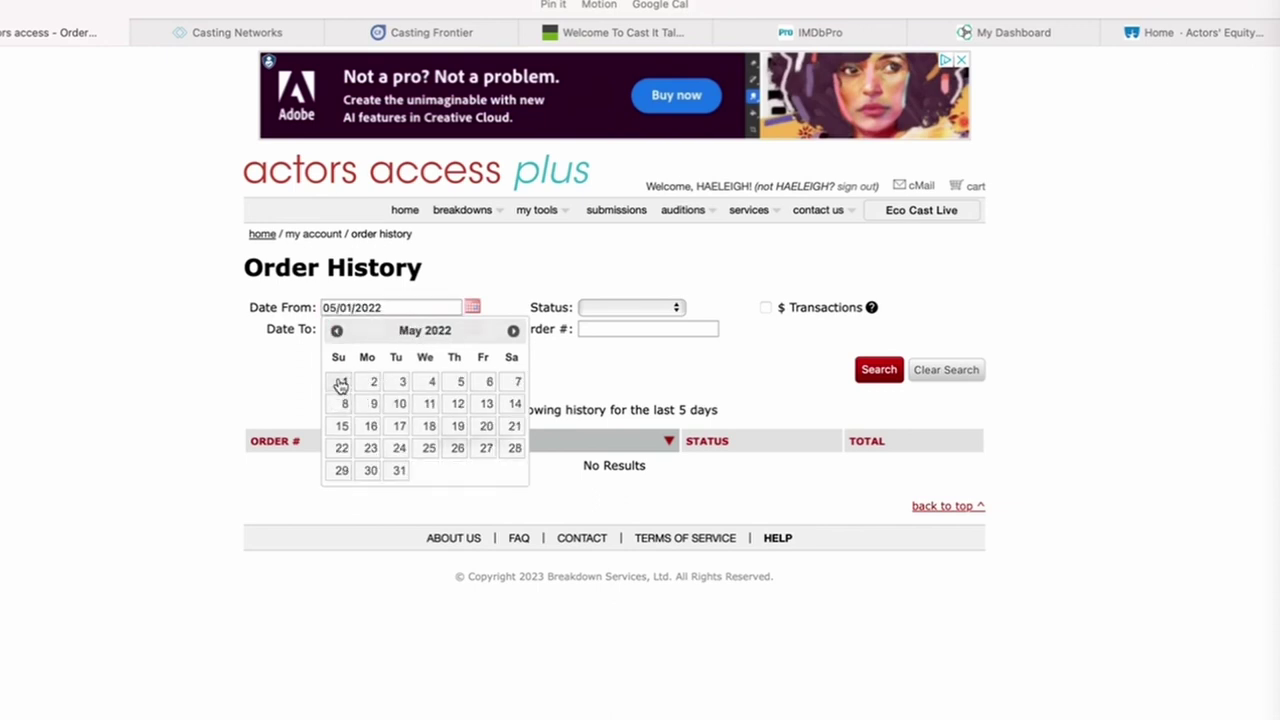
pyautogui.click(472, 330)
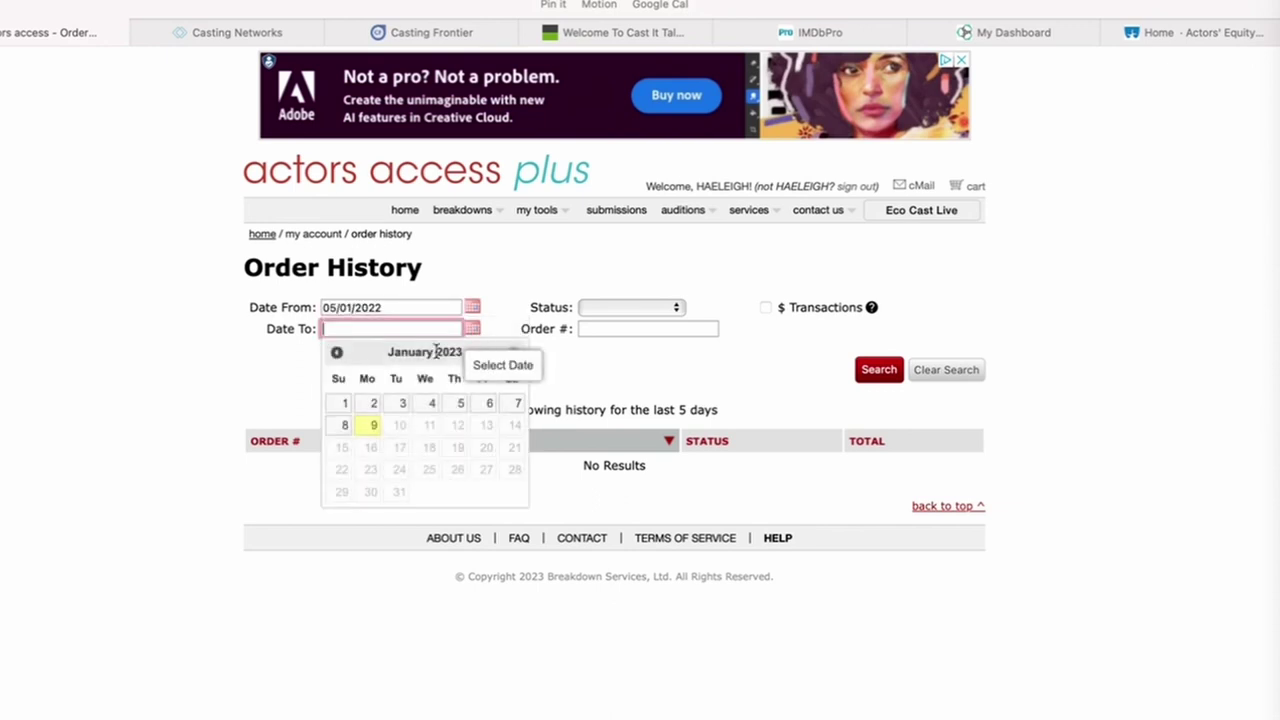
pyautogui.click(377, 429)
pyautogui.click(880, 369)
# Step: Page ahead to the third page of orders and open the first listed order's receipt
pyautogui.scroll(-1, 683, 591)
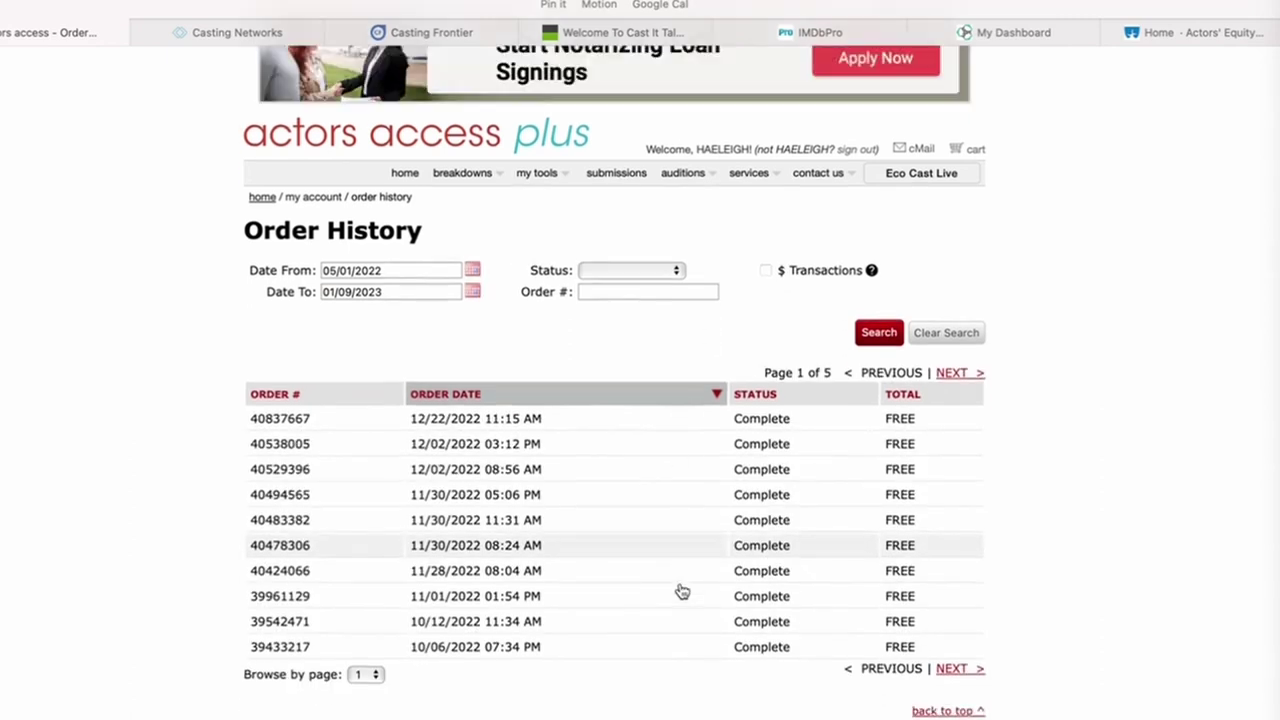
pyautogui.scroll(-1, 681, 591)
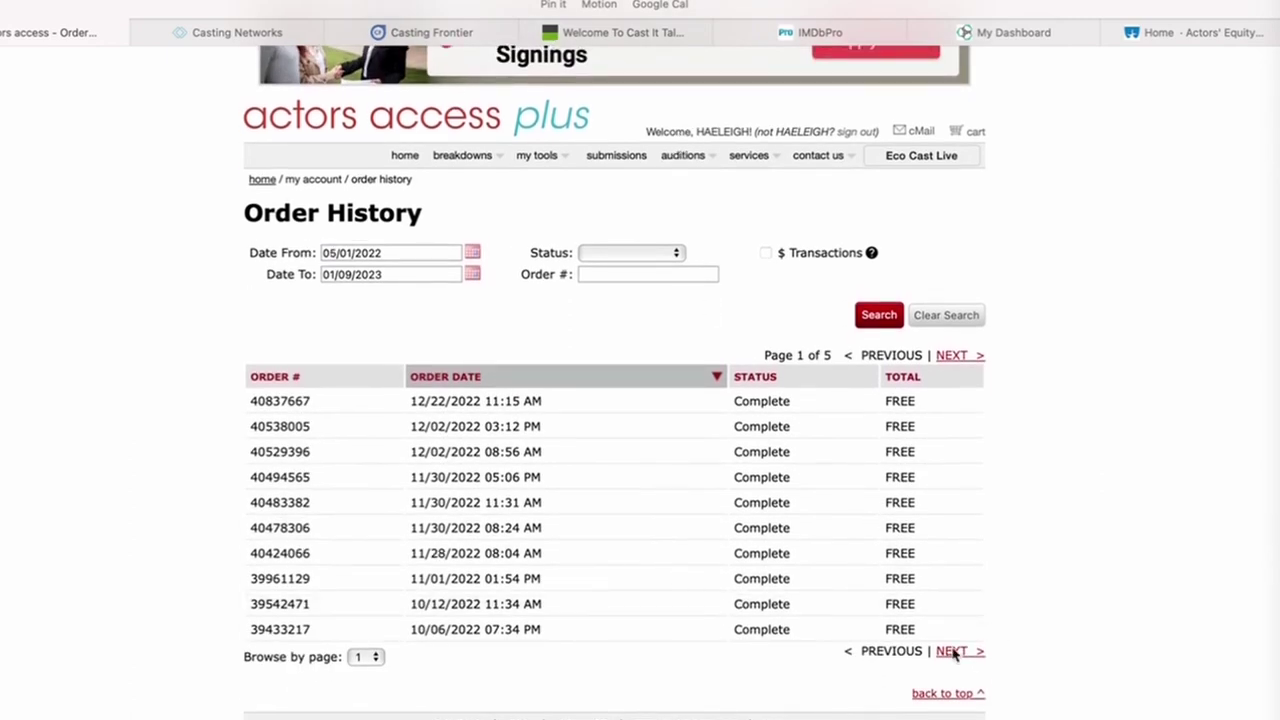
pyautogui.click(952, 651)
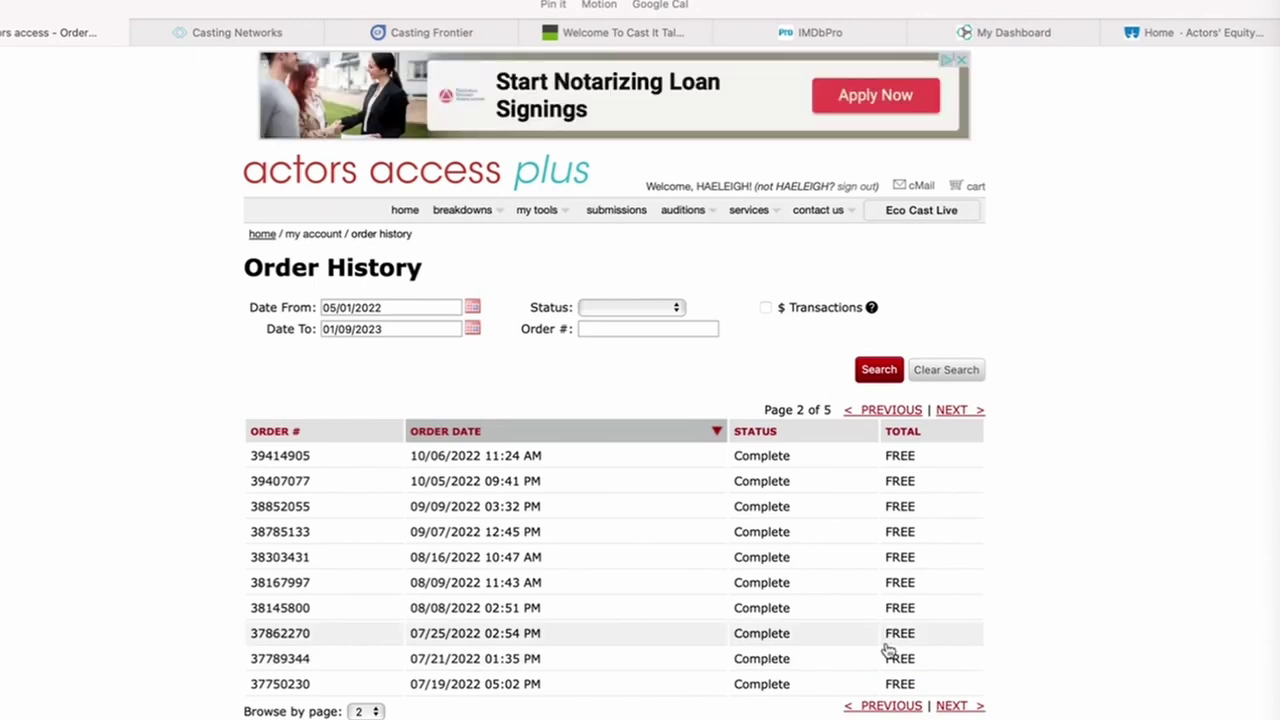
pyautogui.scroll(-2, 955, 655)
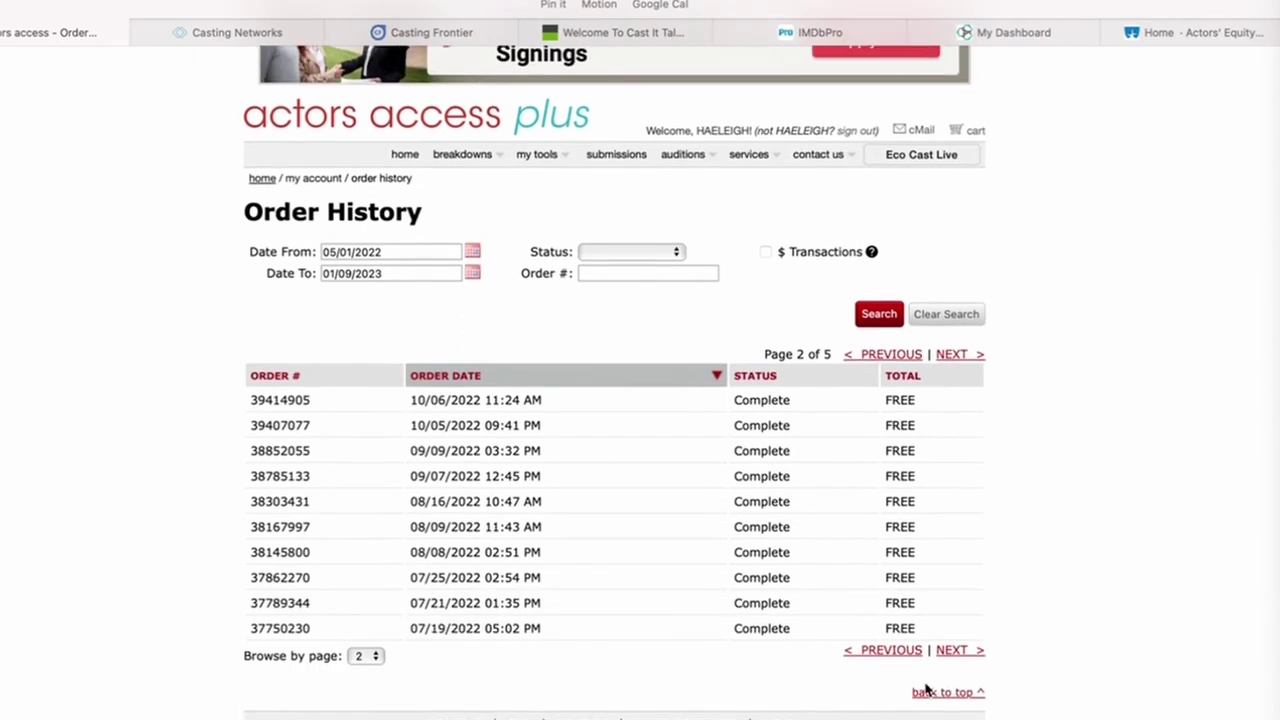
pyautogui.click(952, 651)
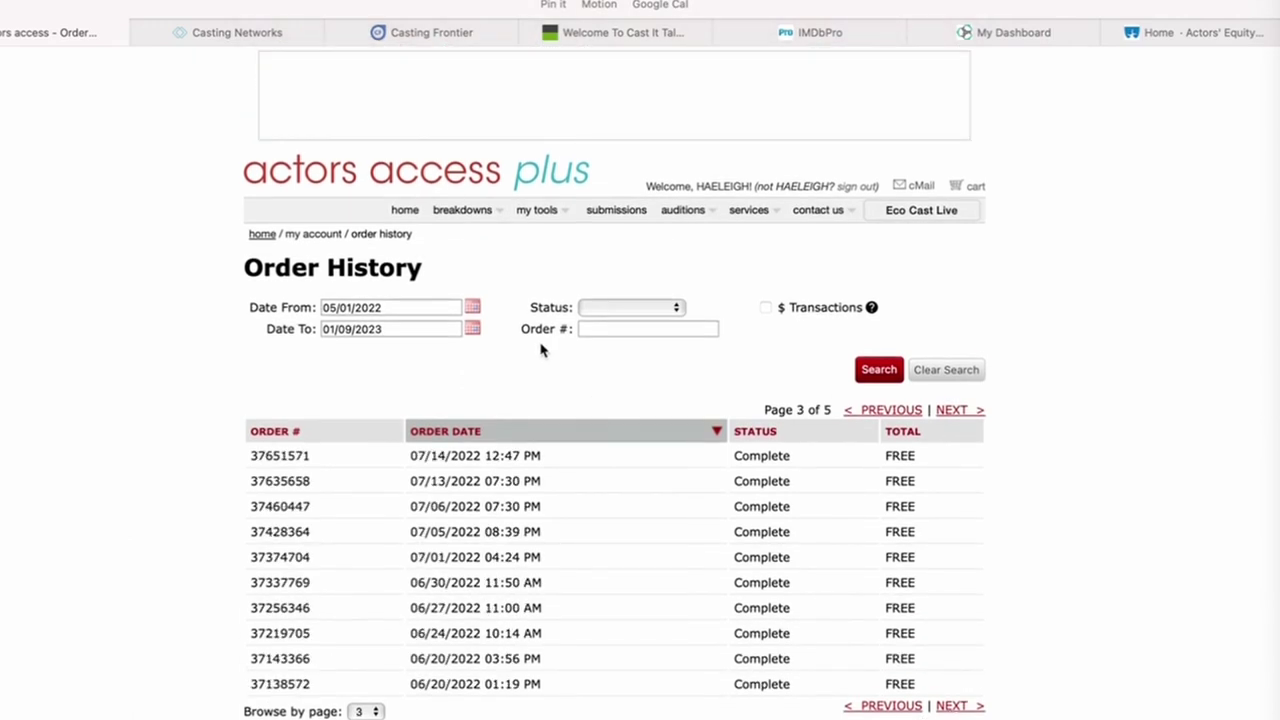
pyautogui.click(549, 459)
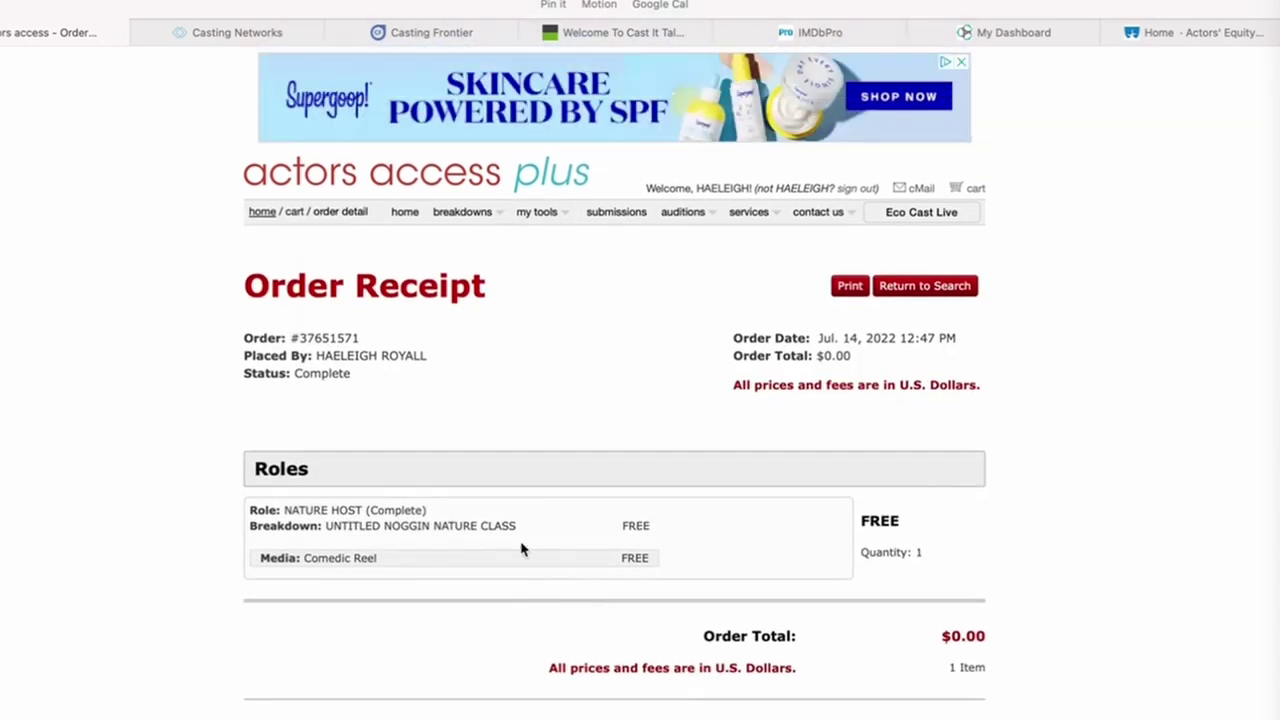
pyautogui.moveTo(527, 218)
pyautogui.moveTo(480, 211)
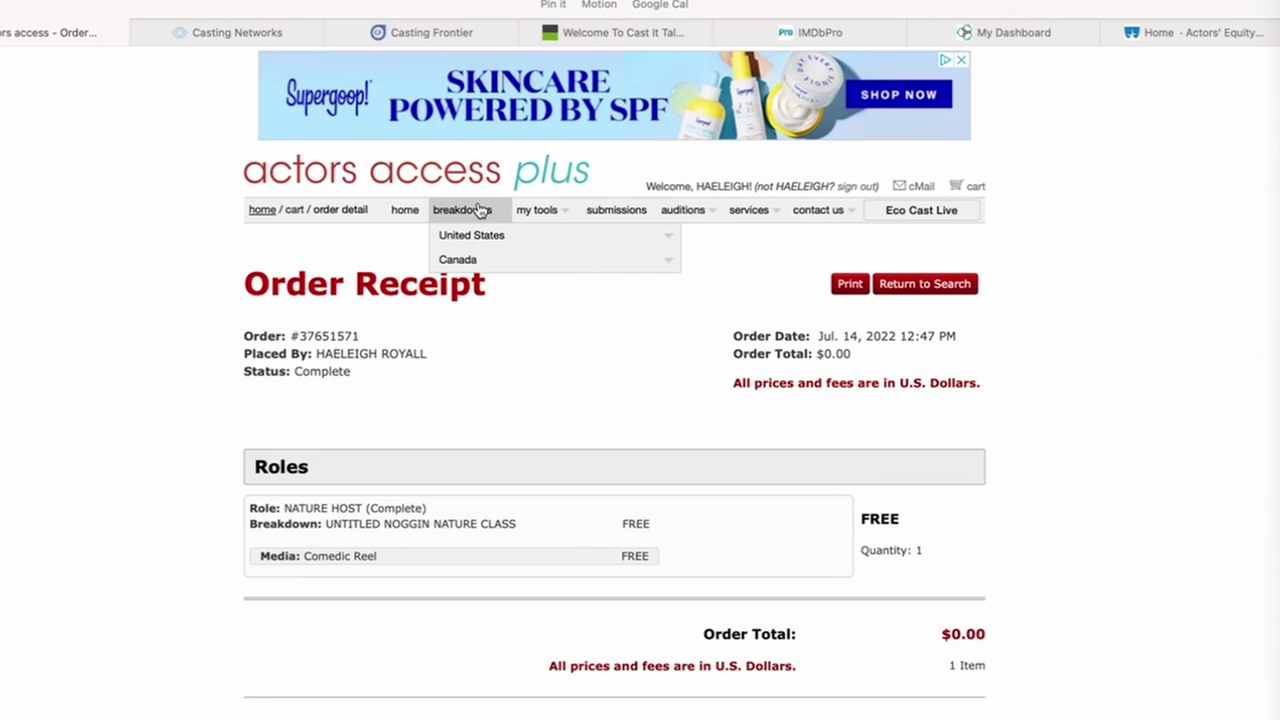
pyautogui.click(615, 210)
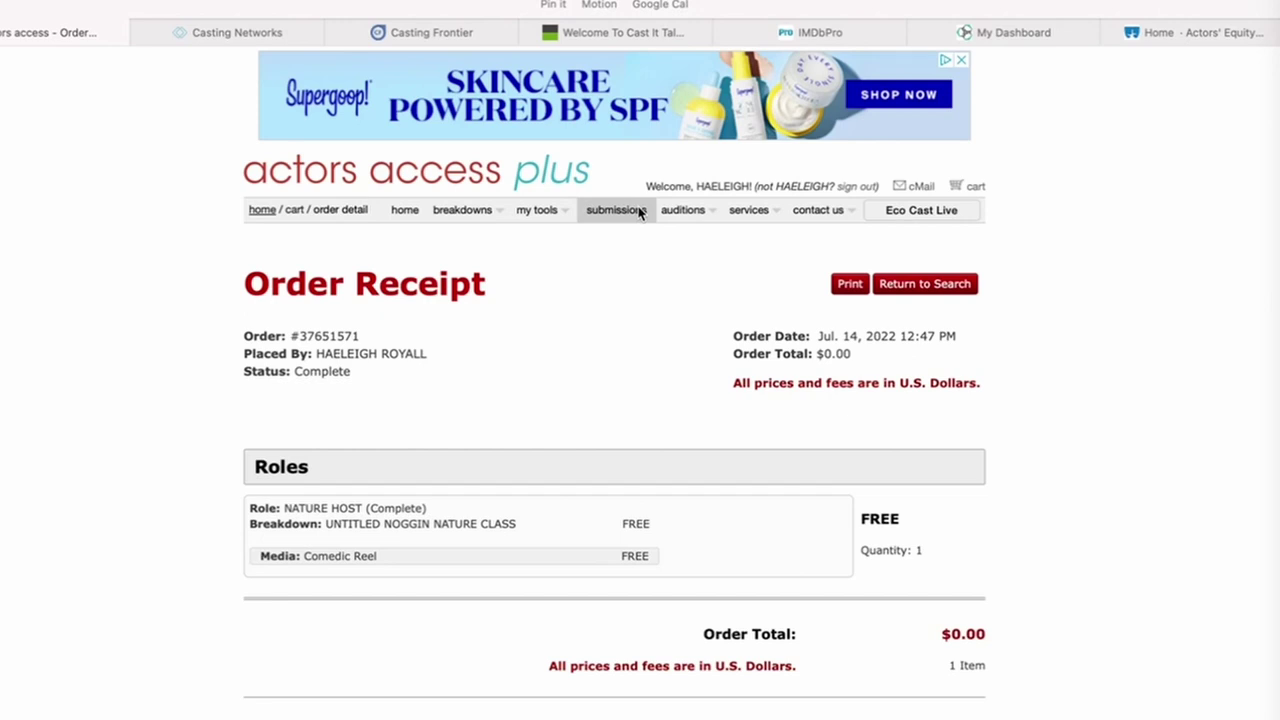
pyautogui.scroll(-10, 613, 495)
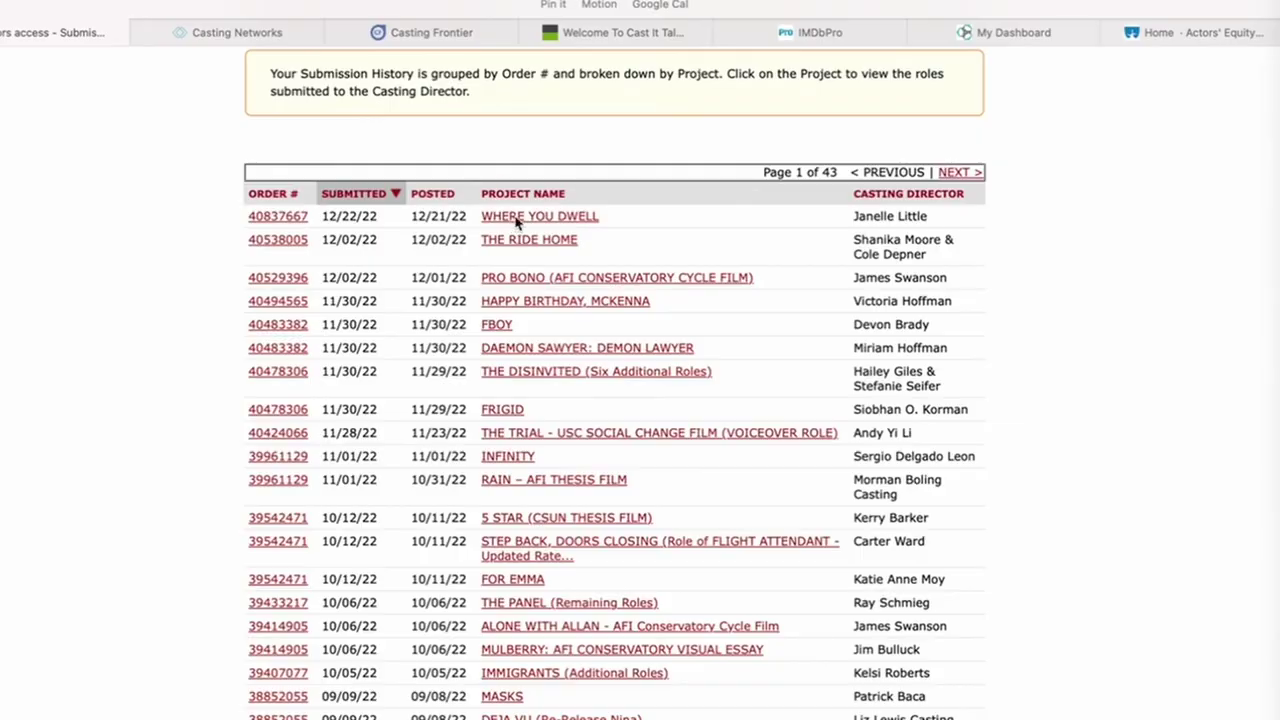
# Step: Read the WHERE YOU DWELL submission's casting breakdown, then open Showfax sides in a new tab
pyautogui.click(516, 218)
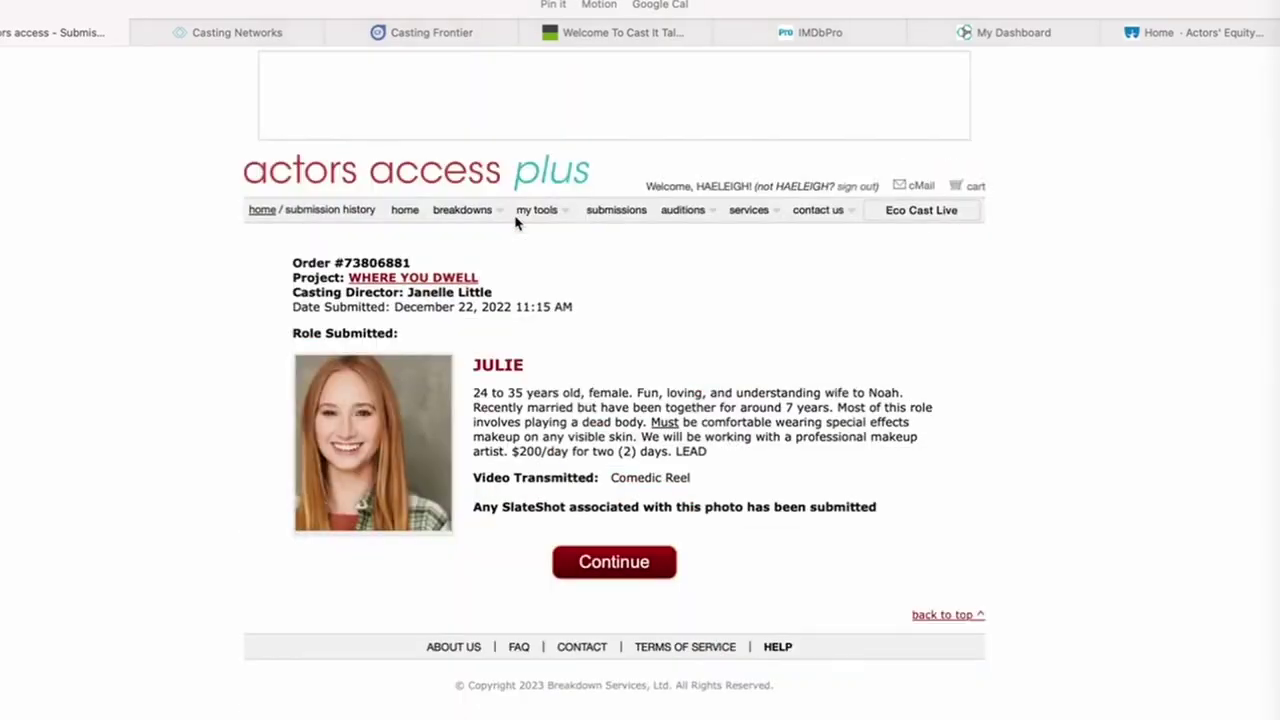
pyautogui.click(400, 279)
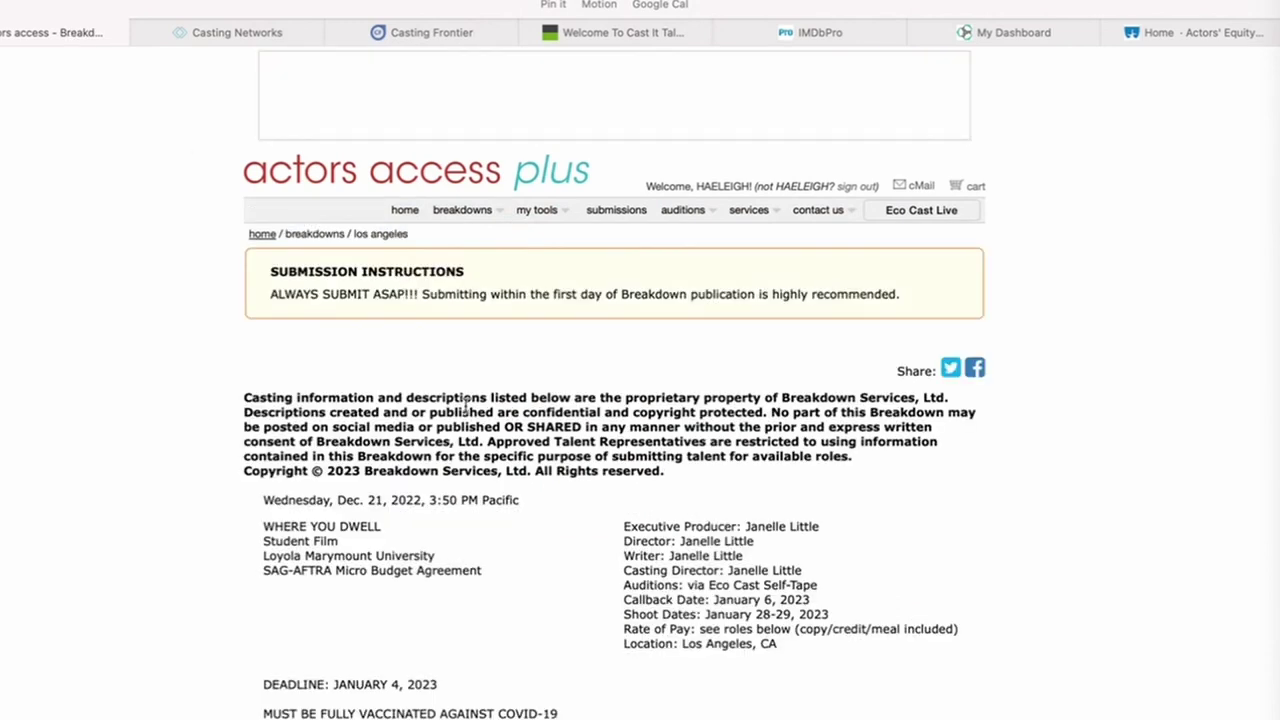
pyautogui.scroll(-3, 500, 430)
pyautogui.scroll(3, 534, 457)
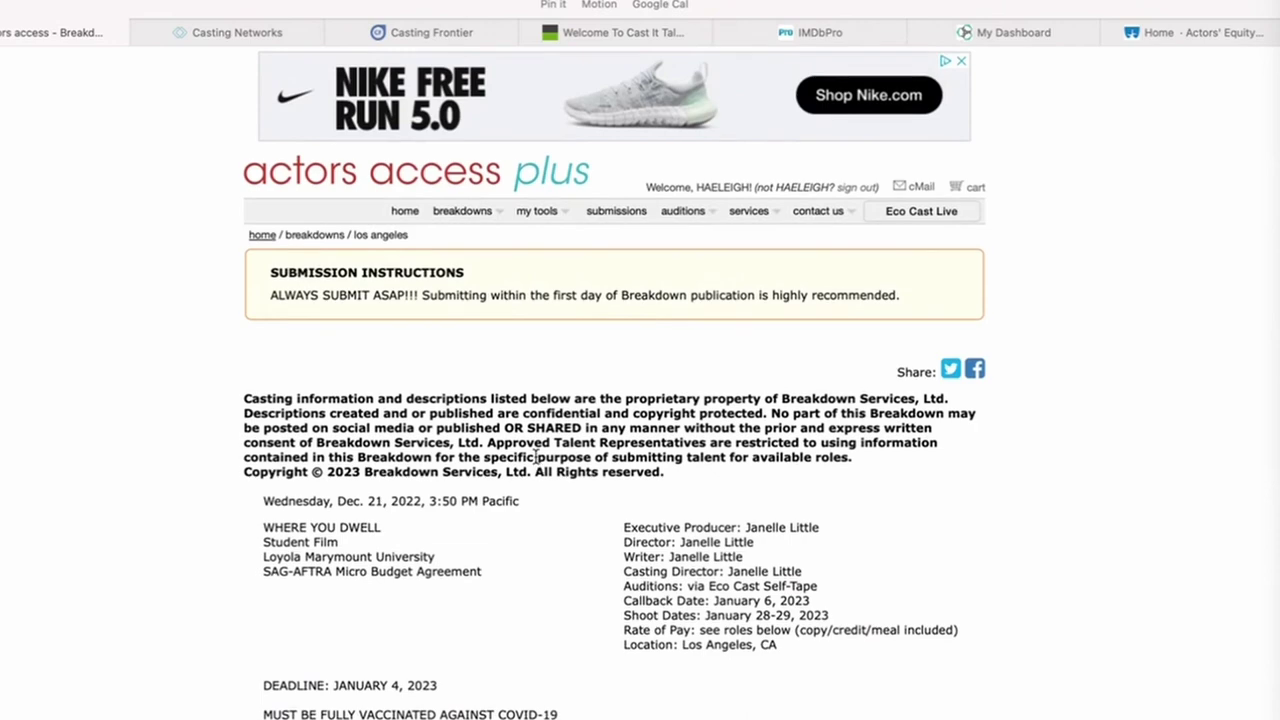
pyautogui.scroll(-6, 758, 716)
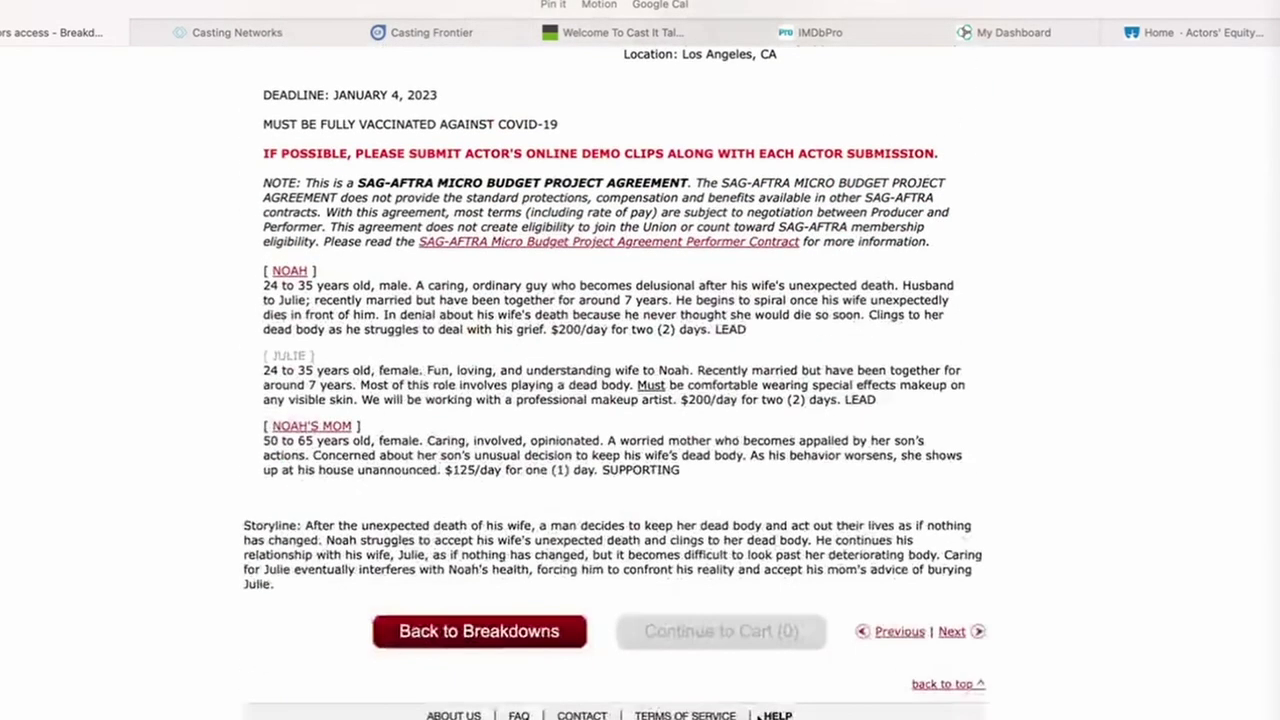
pyautogui.scroll(6, 758, 716)
pyautogui.moveTo(757, 212)
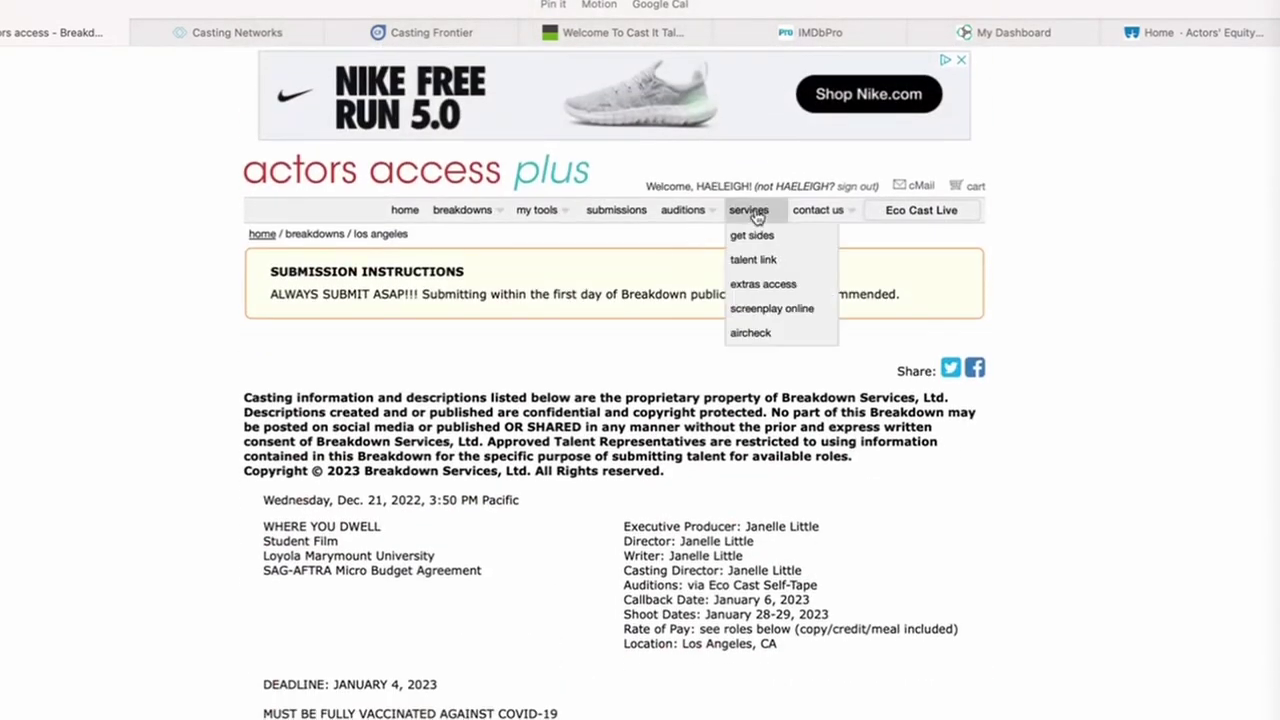
pyautogui.click(752, 236)
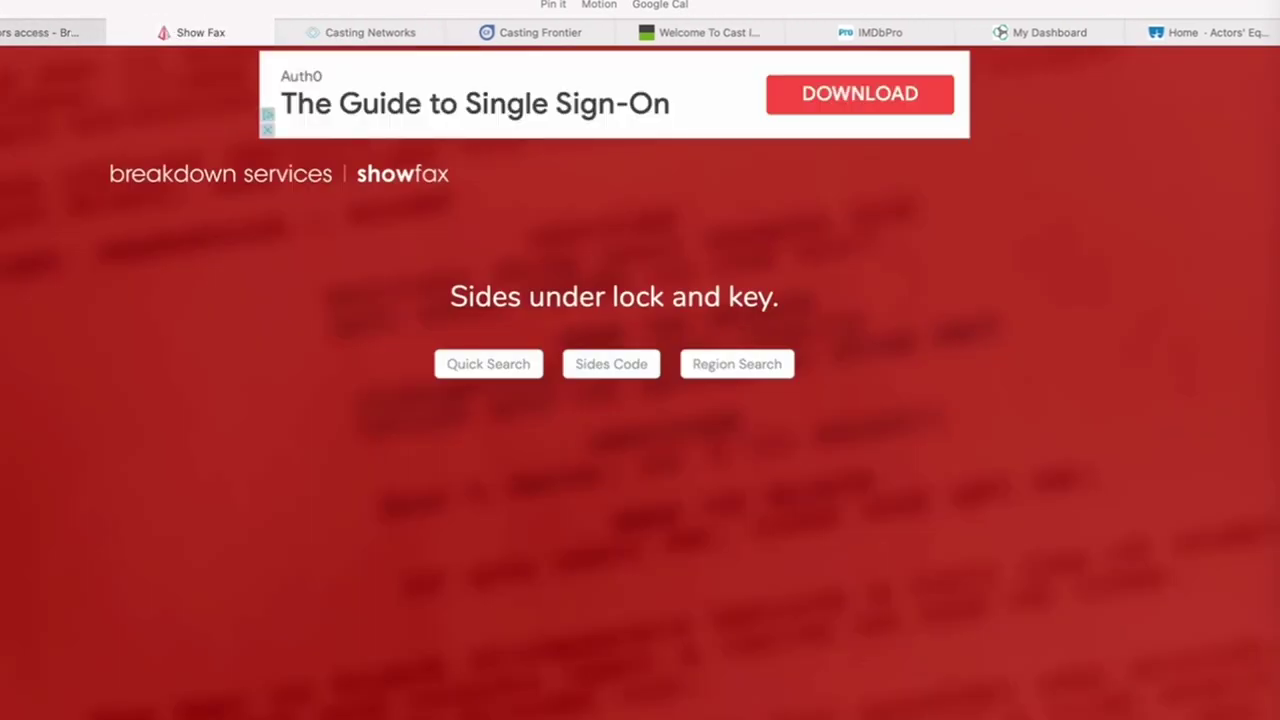
# Step: Switch between the tabs and look over the Actors Access breakdown again
pyautogui.click(65, 30)
pyautogui.click(192, 32)
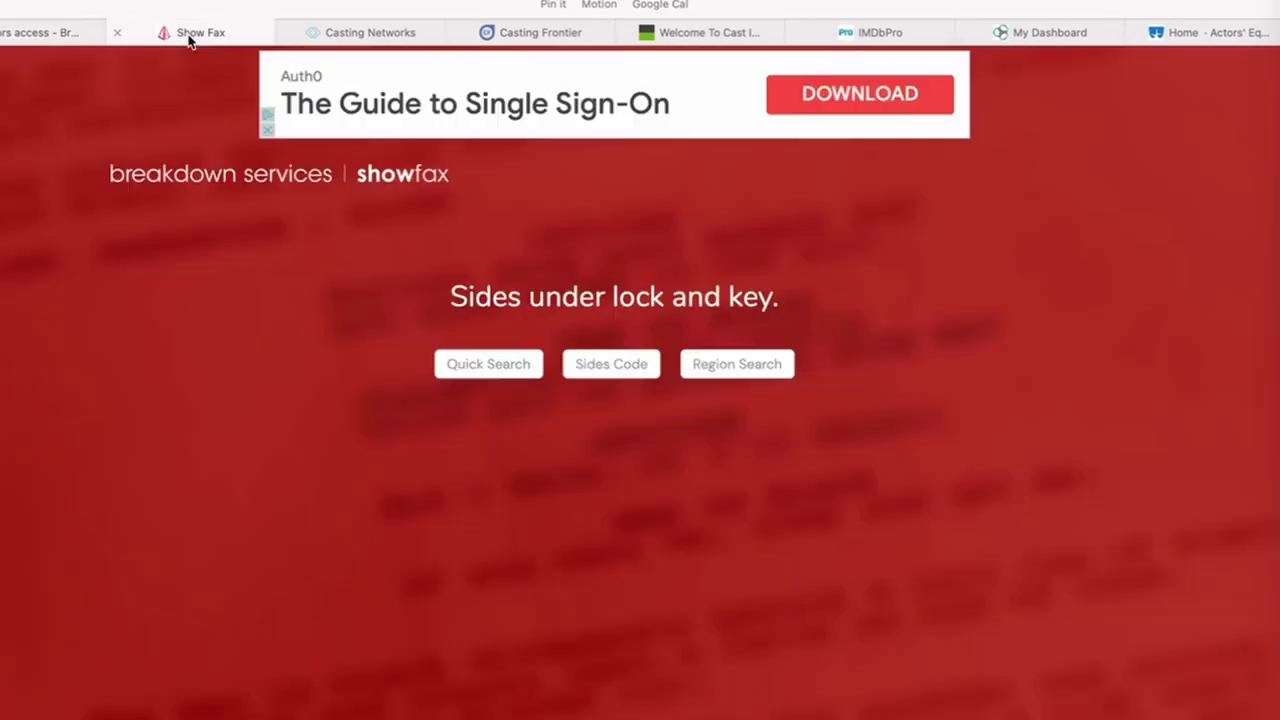
pyautogui.click(42, 33)
pyautogui.scroll(-3, 163, 643)
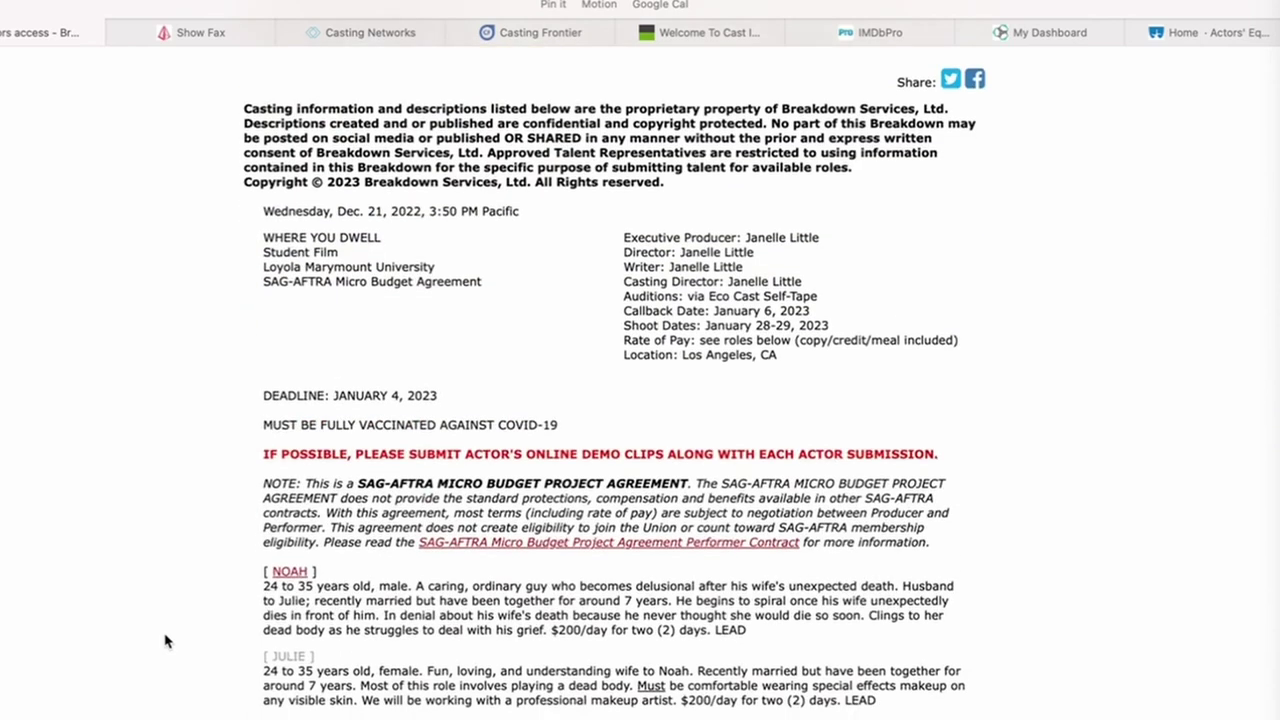
pyautogui.scroll(3, 166, 641)
# Step: On the Showfax page, switch to Sides Code search and select the empty sides code field
pyautogui.click(212, 33)
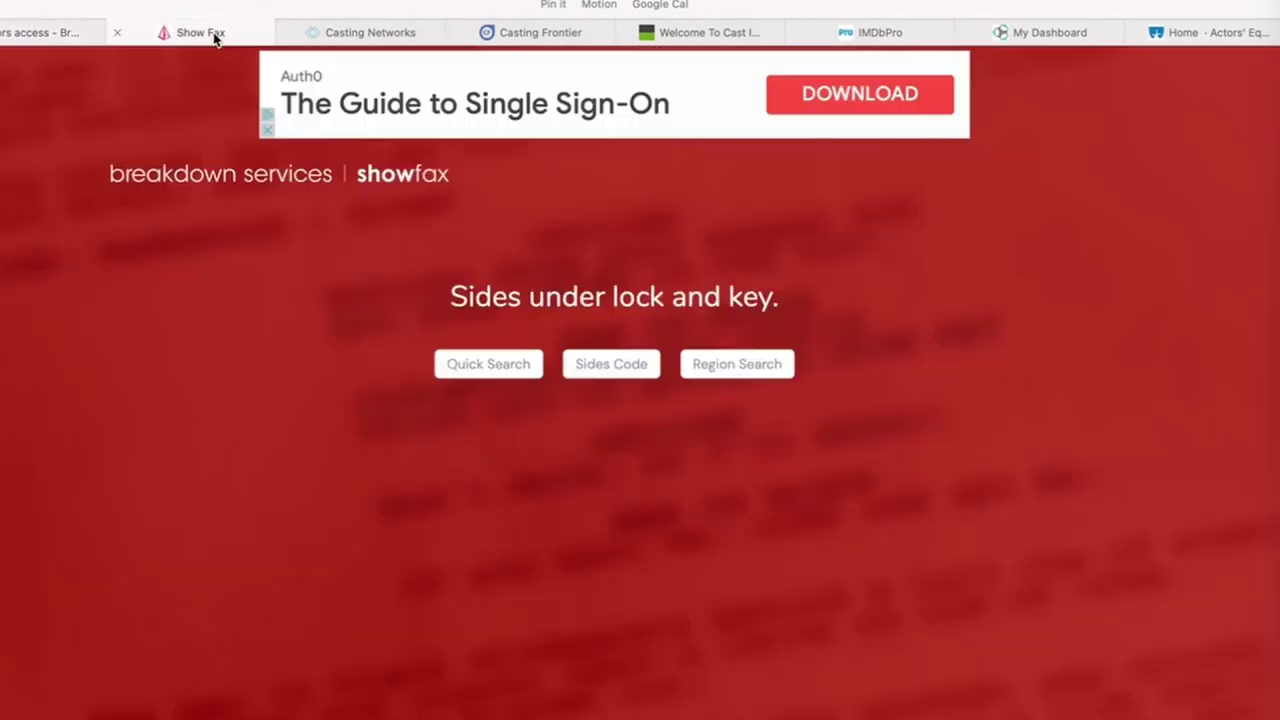
pyautogui.click(626, 368)
pyautogui.click(499, 415)
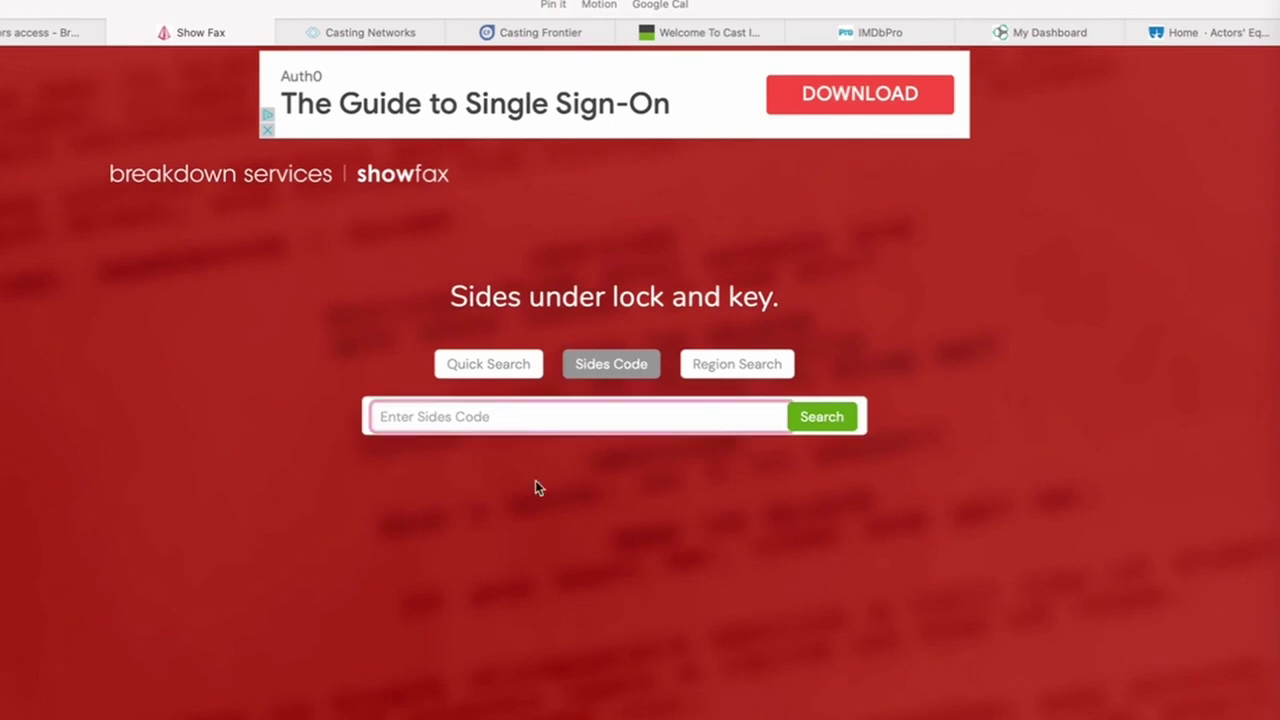
pyautogui.scroll(-5, 343, 557)
pyautogui.scroll(3, 343, 557)
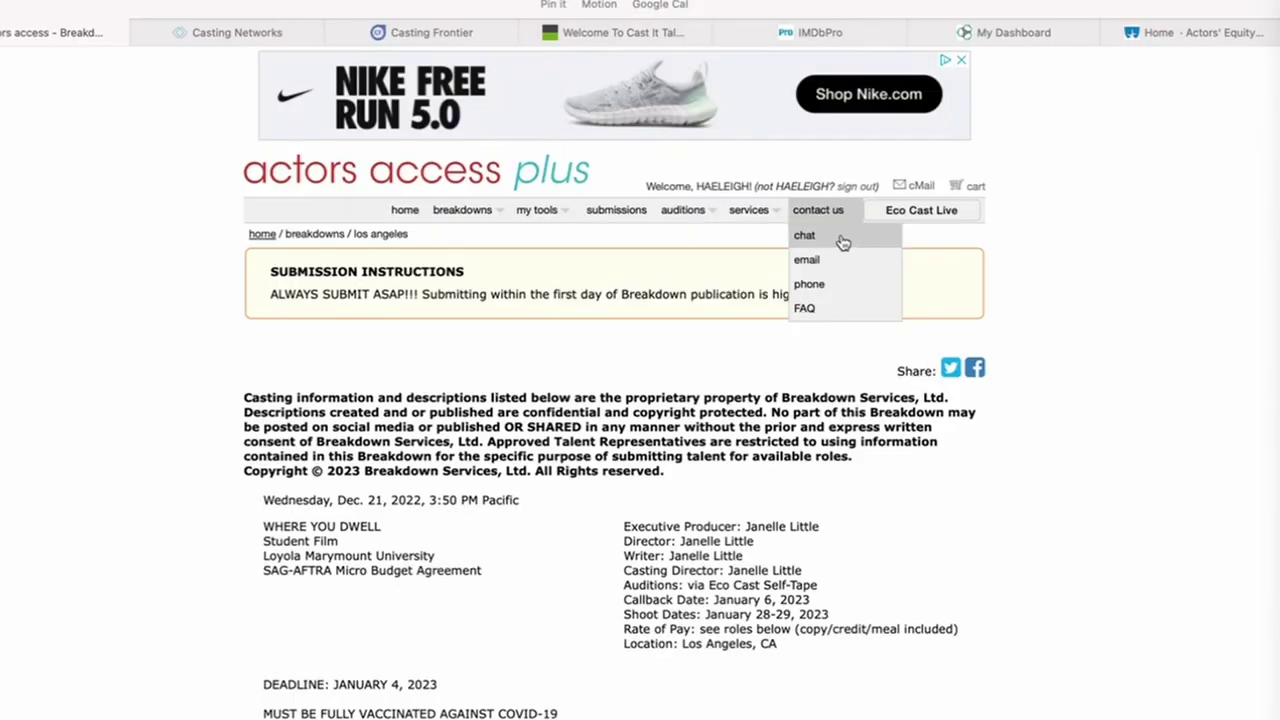
# Step: Open Talent Link from the services menu
pyautogui.moveTo(766, 220)
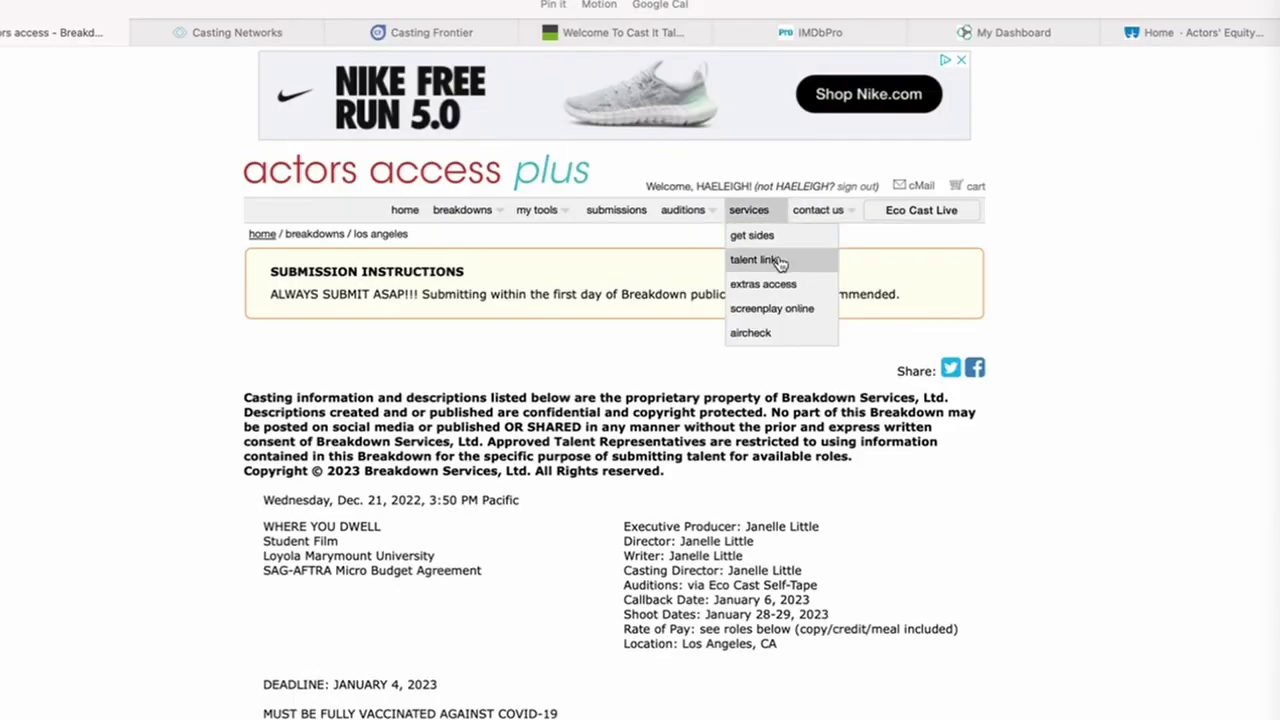
pyautogui.click(779, 260)
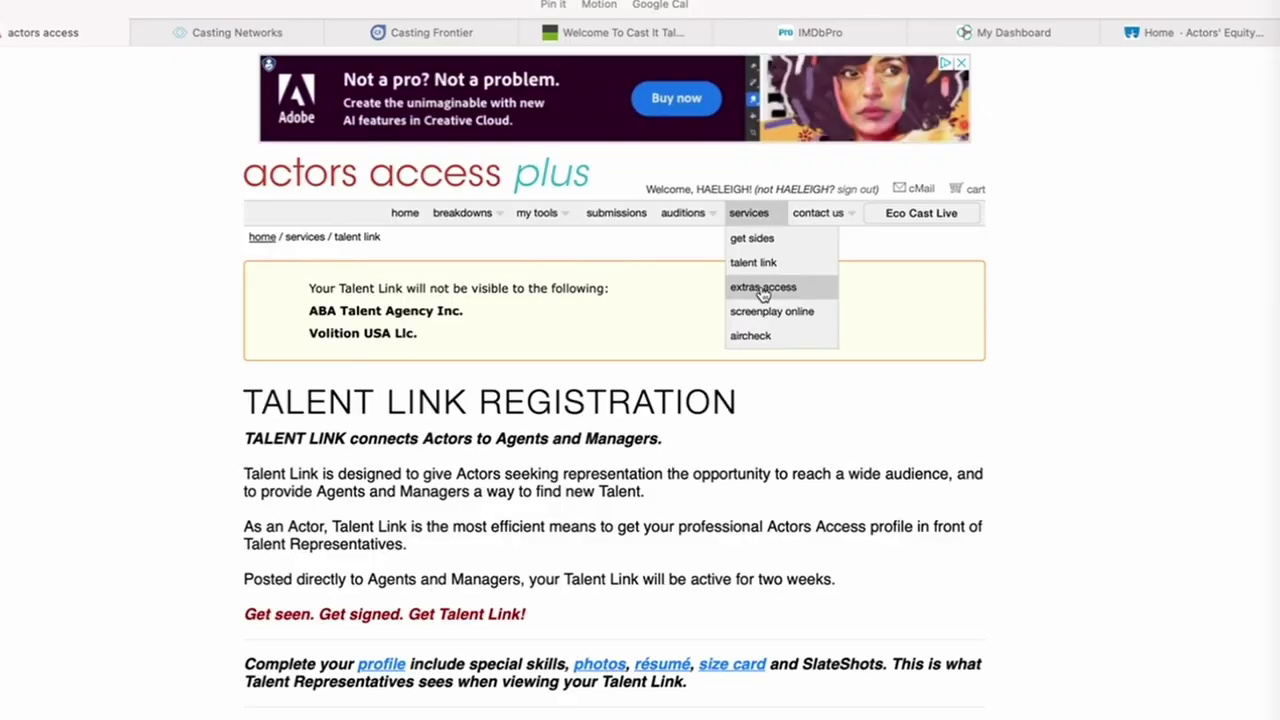
# Step: Open Extras Access and Screenplay Online from services, each in a new tab
pyautogui.click(763, 289)
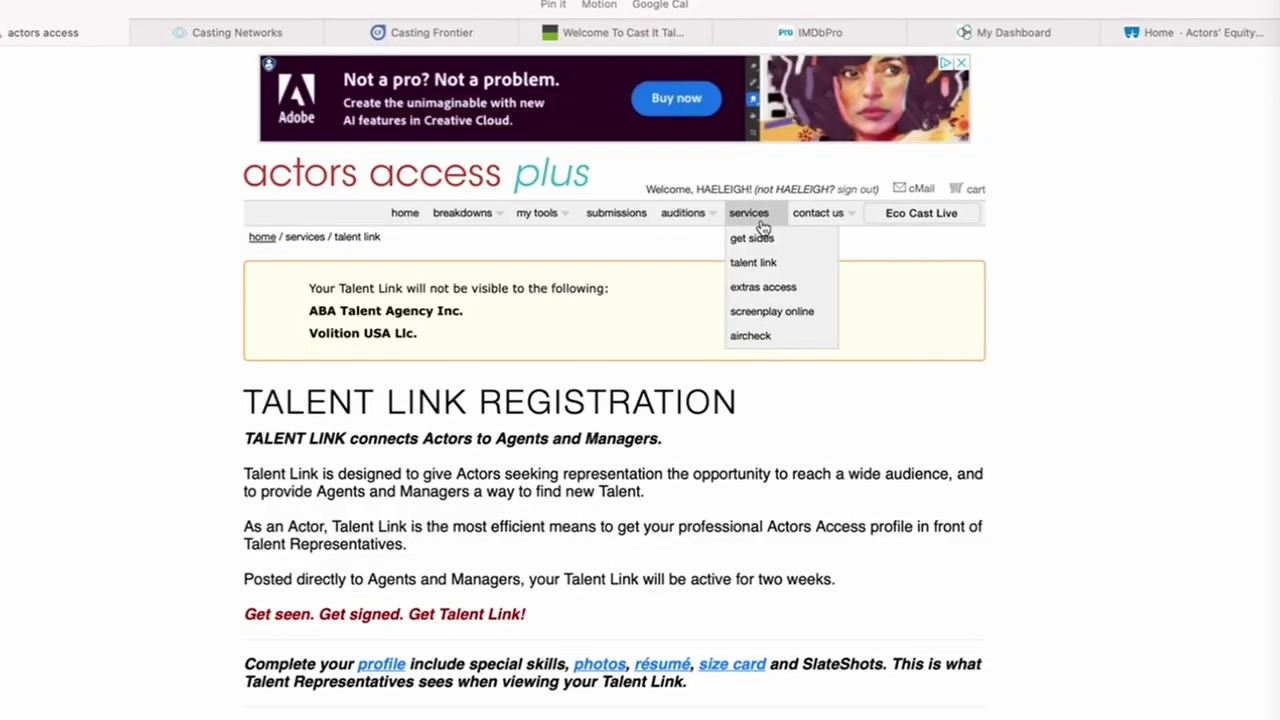
pyautogui.click(784, 316)
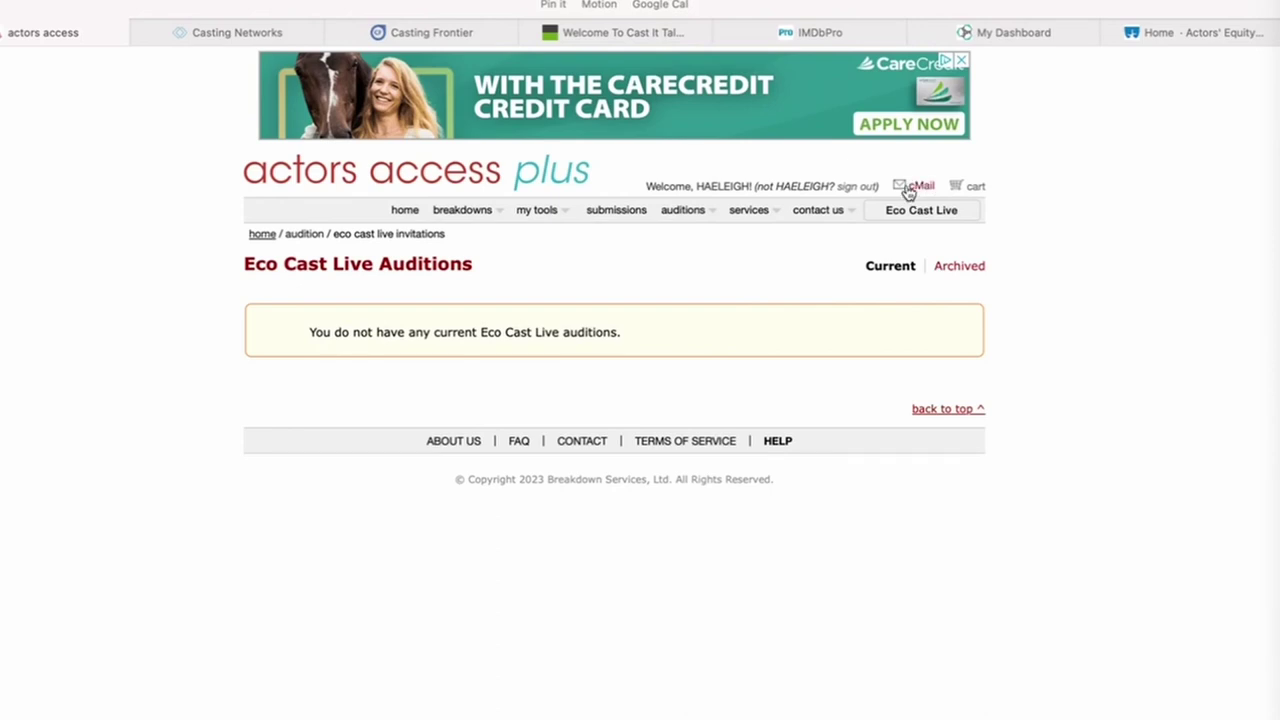
# Step: Open the cMail inbox and scroll through its 133 messages
pyautogui.click(916, 187)
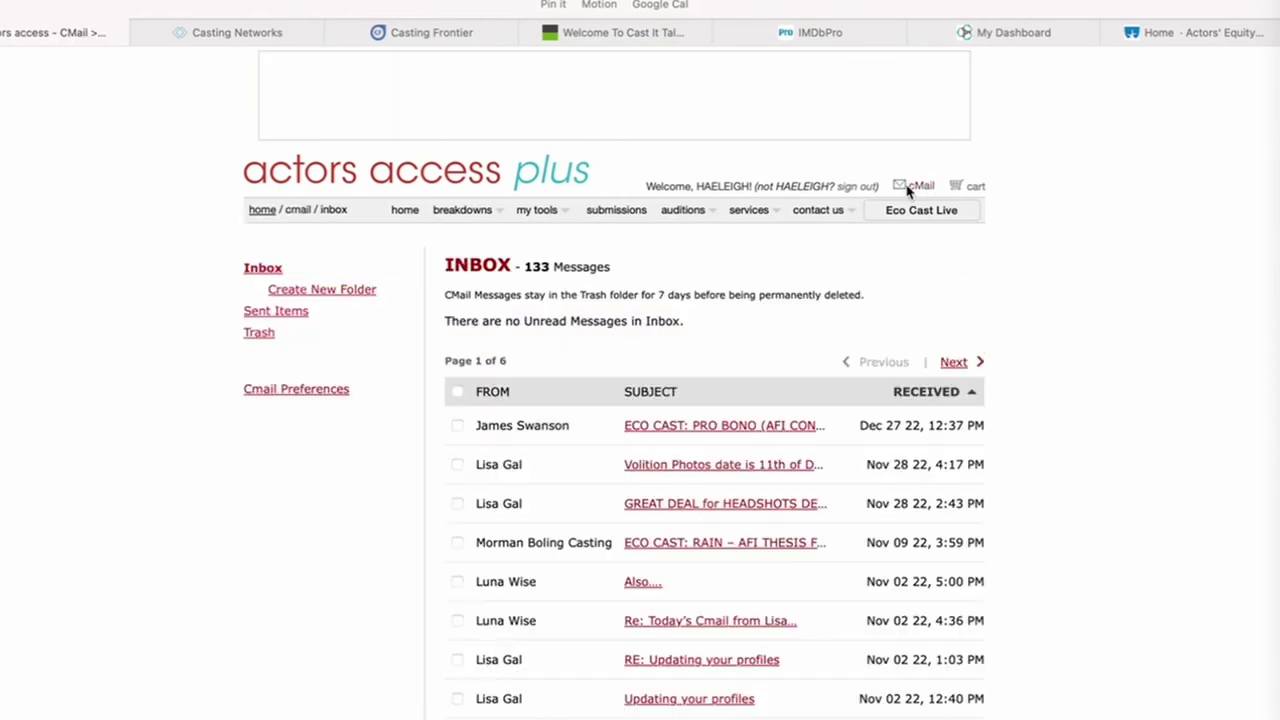
pyautogui.scroll(-2, 685, 447)
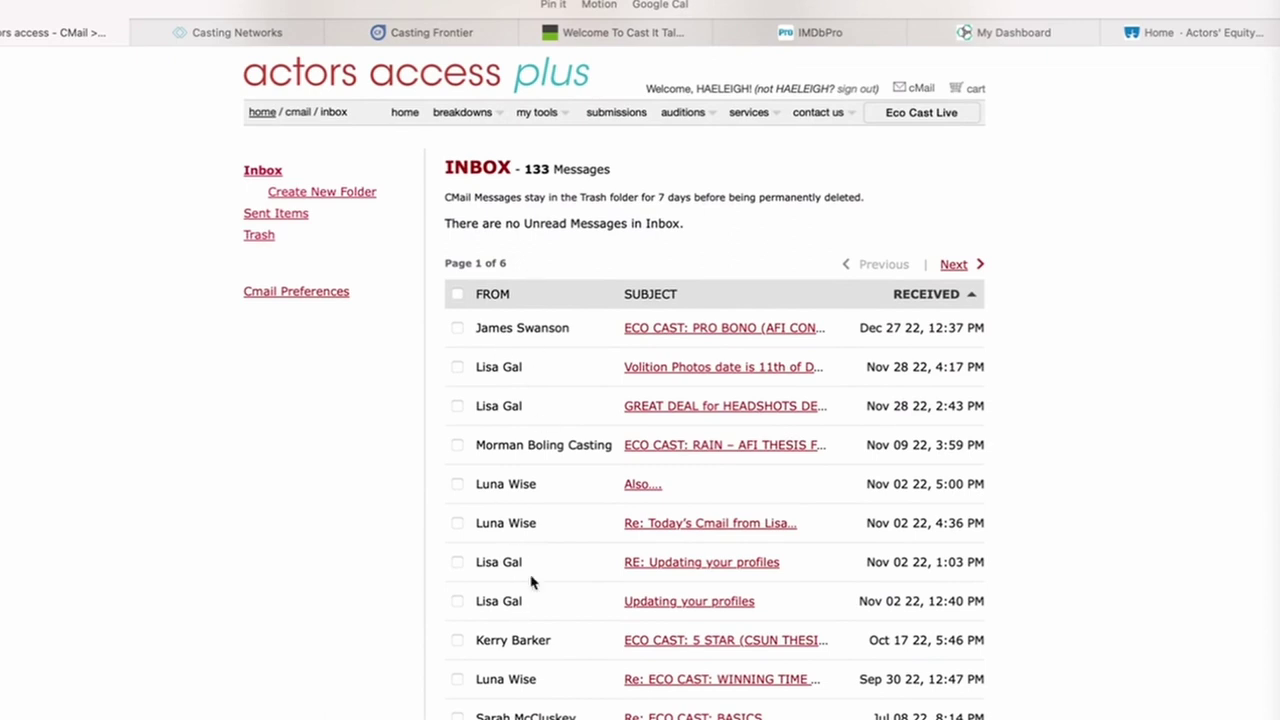
pyautogui.scroll(-10, 528, 578)
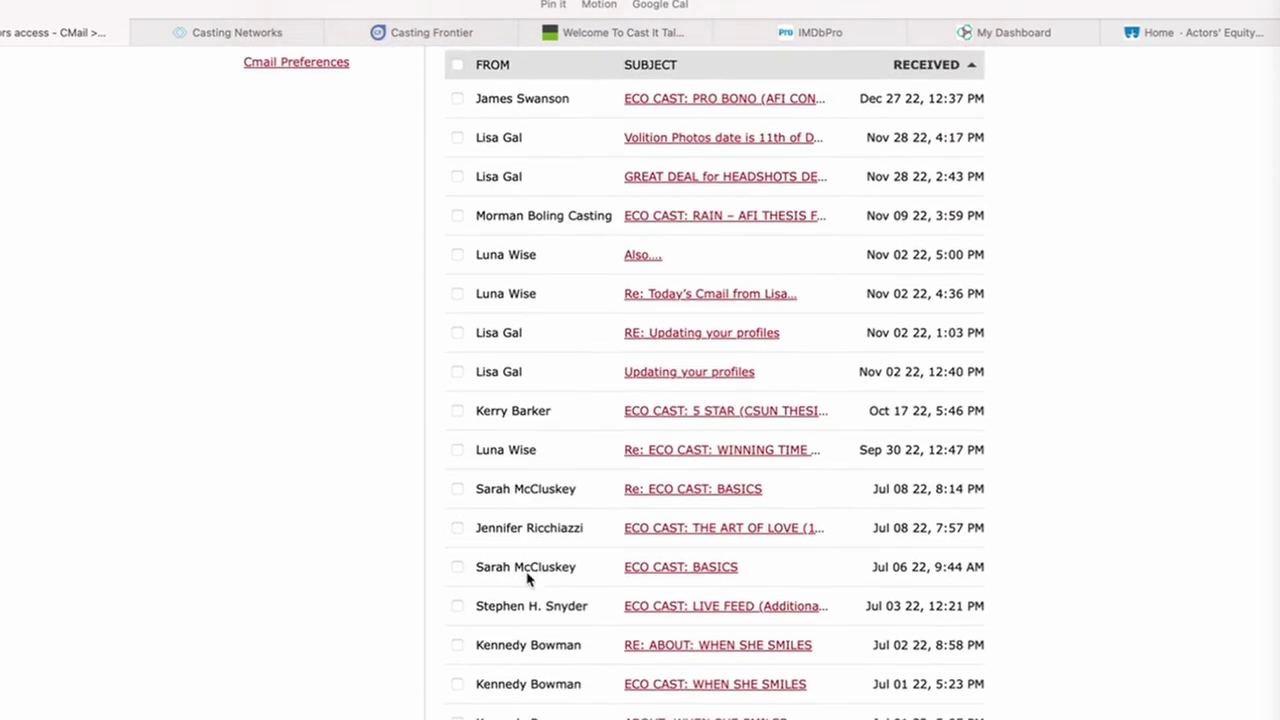
pyautogui.scroll(8, 528, 578)
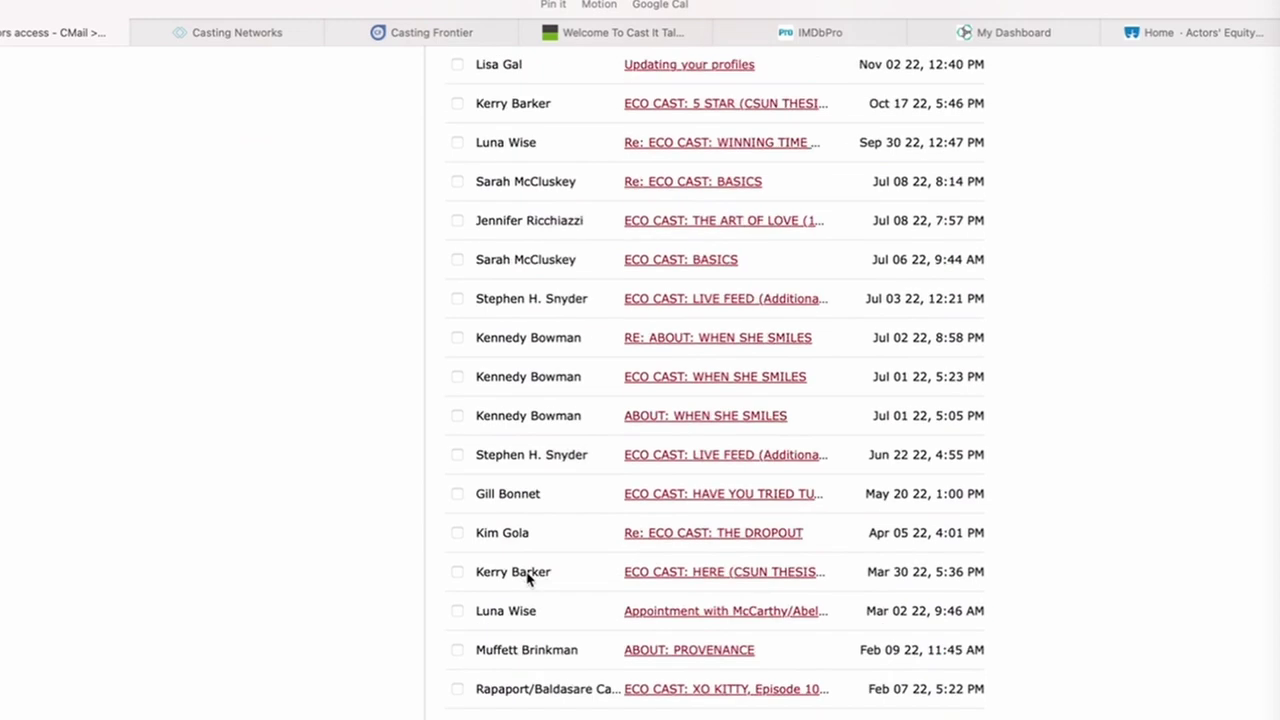
pyautogui.scroll(4, 528, 578)
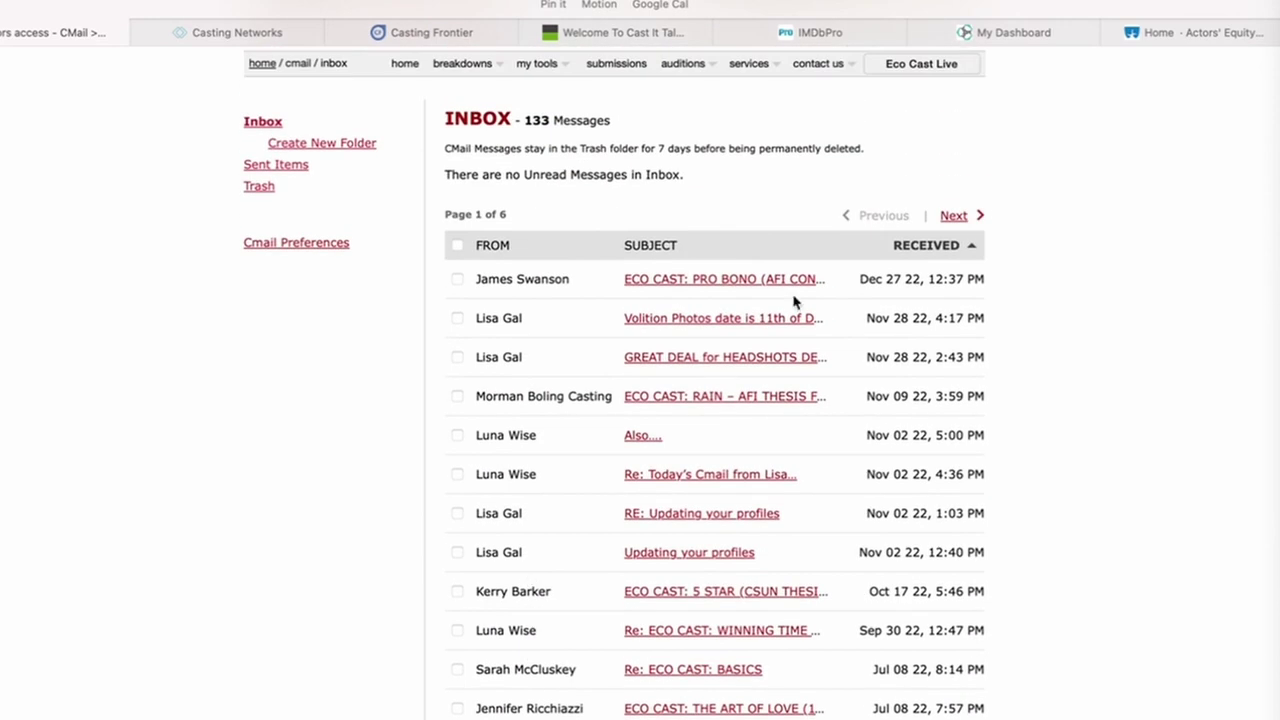
pyautogui.scroll(3, 773, 303)
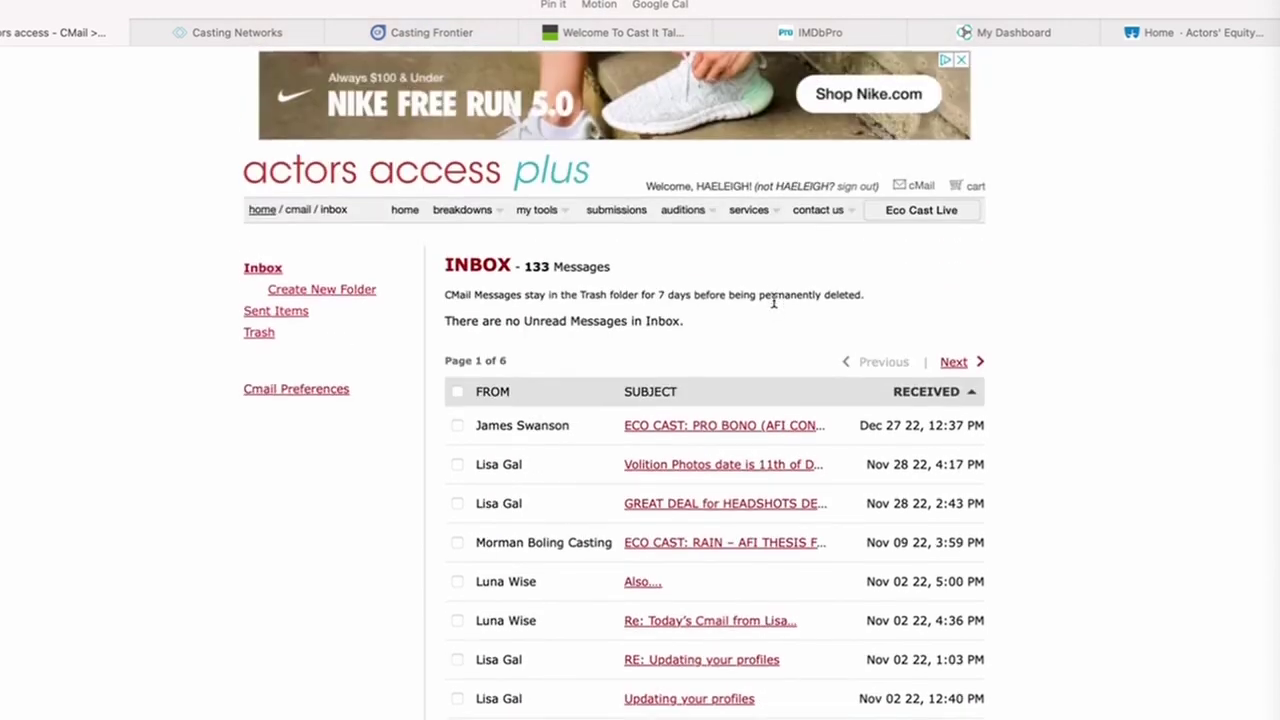
pyautogui.scroll(-6, 752, 601)
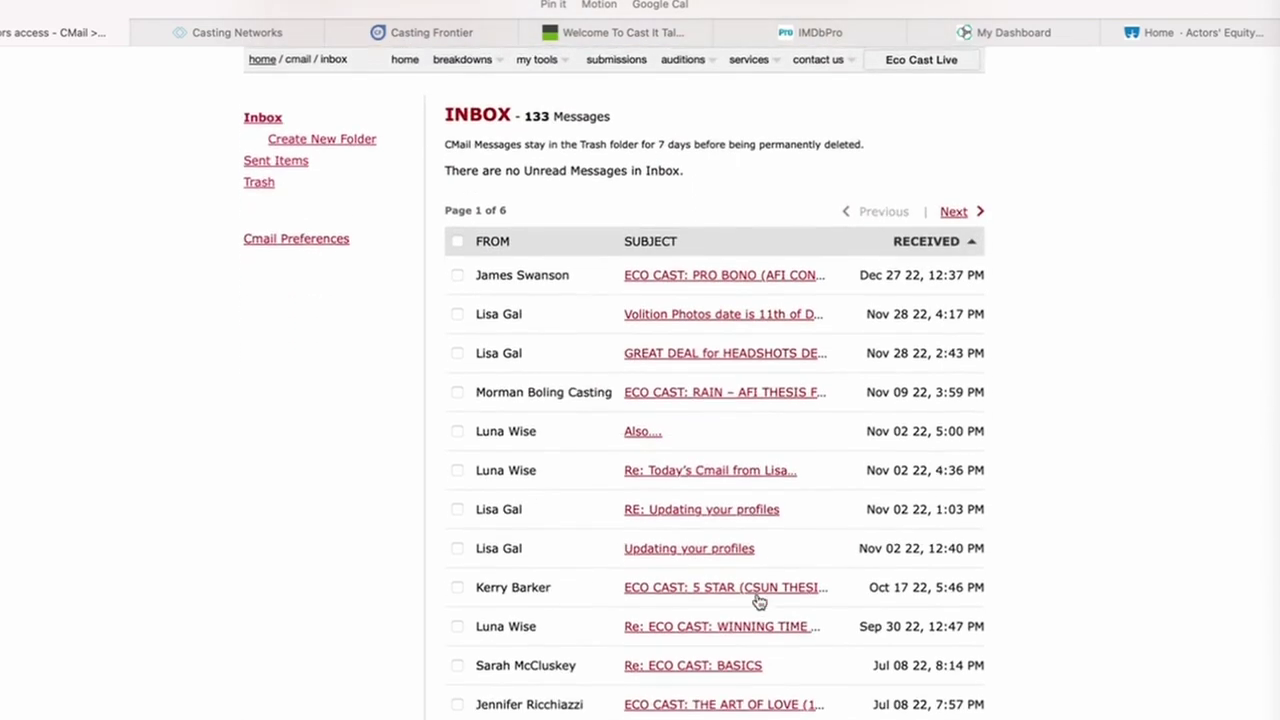
pyautogui.scroll(-8, 757, 600)
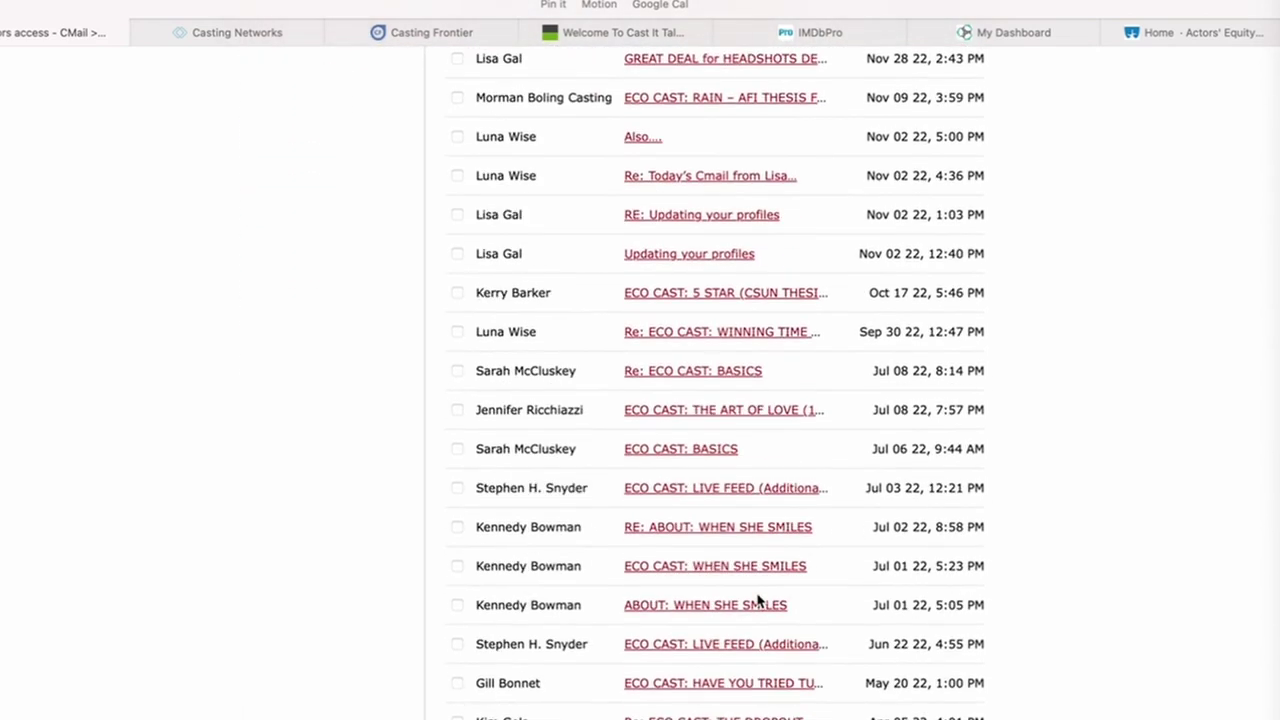
pyautogui.scroll(-2, 759, 599)
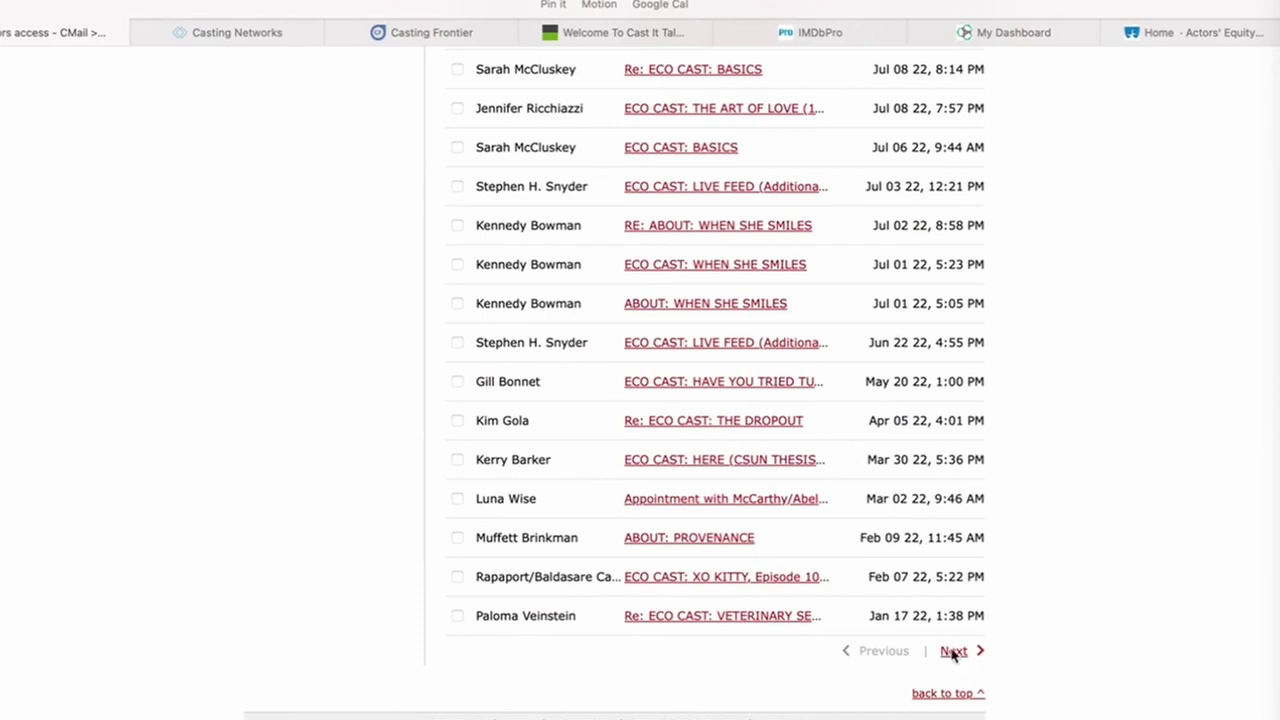
pyautogui.scroll(-15, 758, 377)
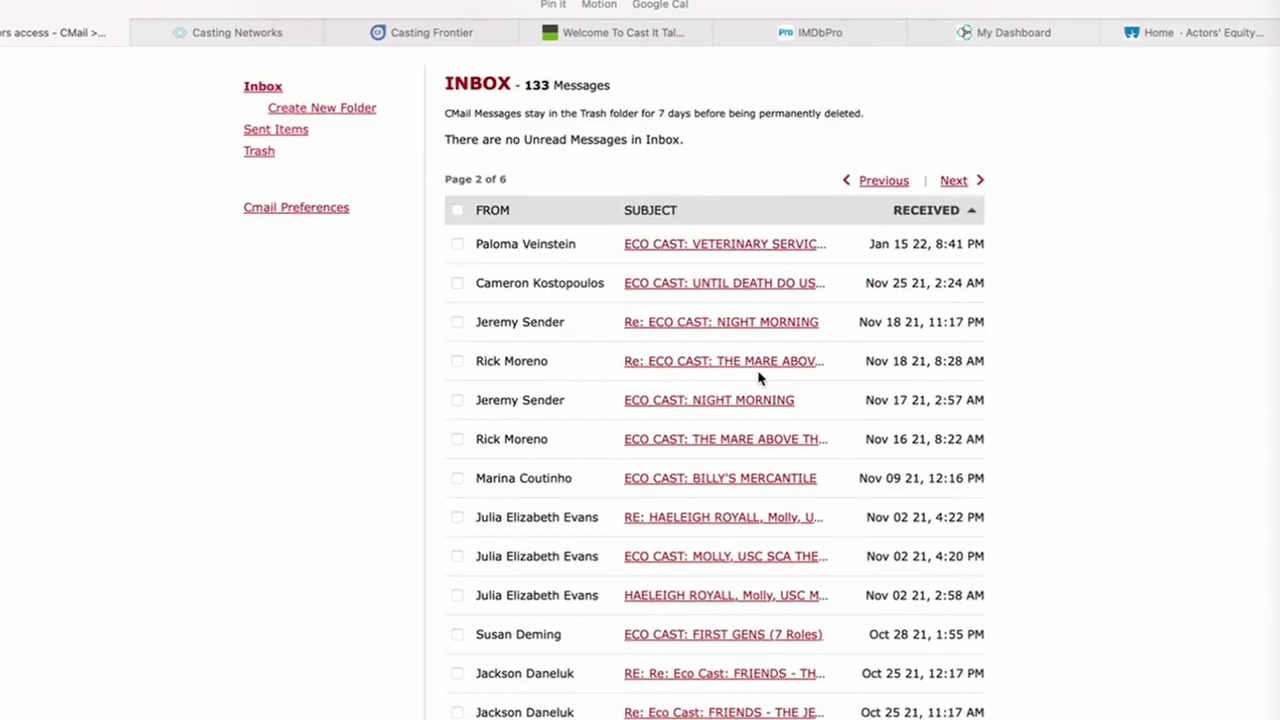
pyautogui.scroll(15, 758, 377)
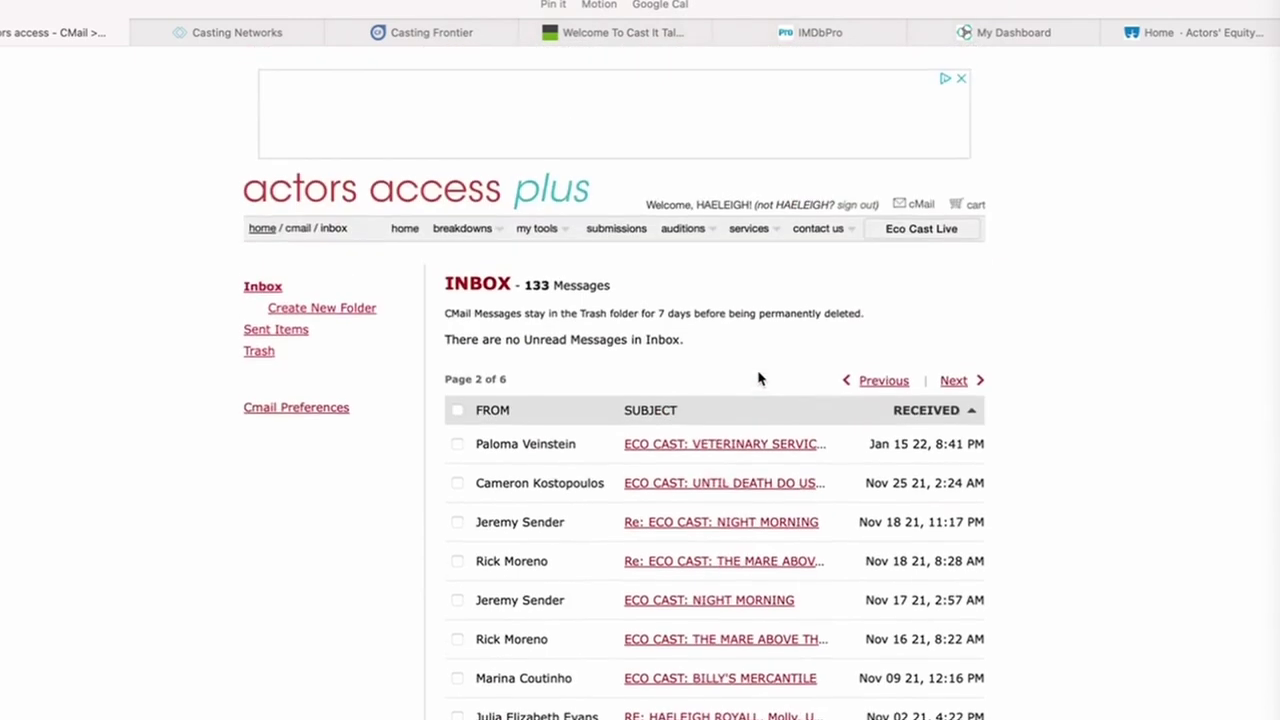